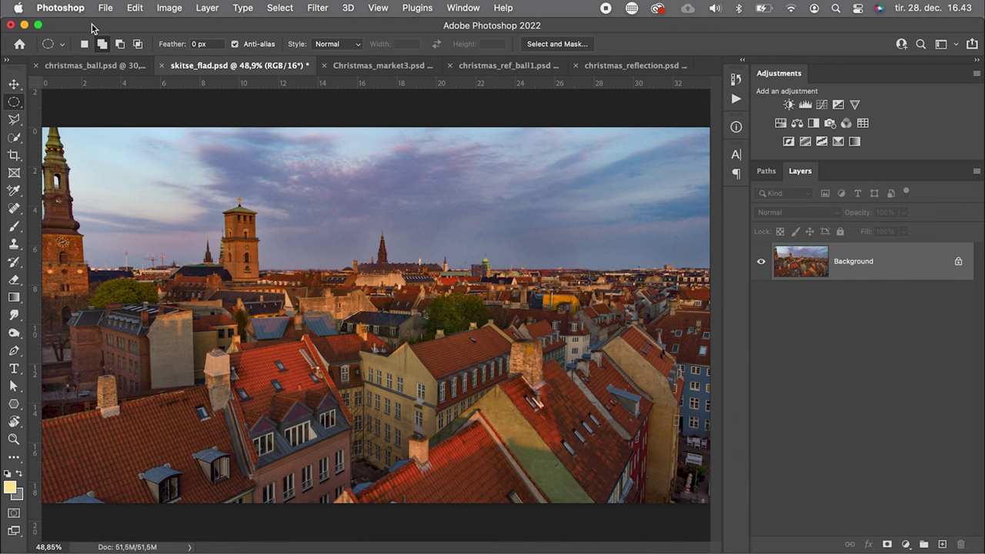
Duplicate the Background rooftop cityscape onto a new Layer 1 with Cmd+J.
key(super+j)
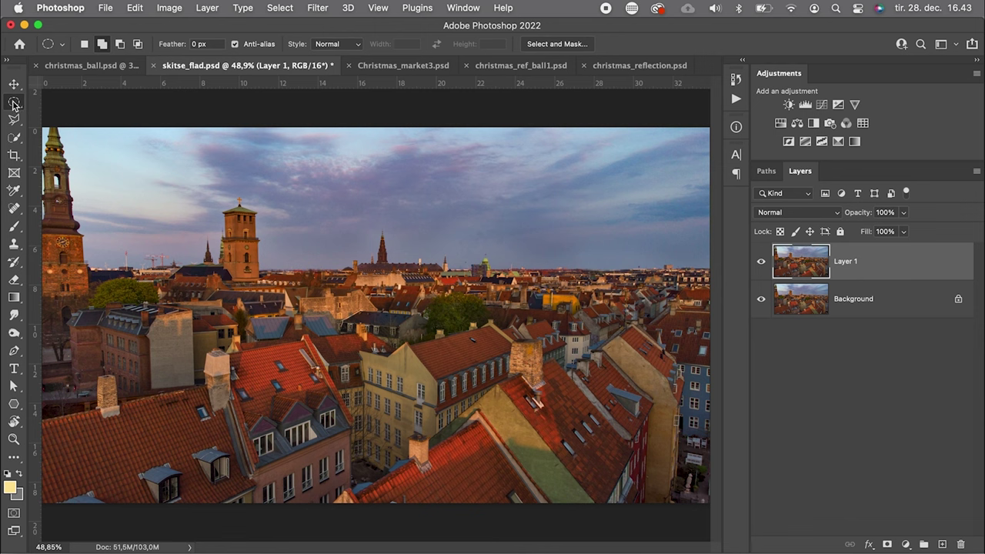
Mask Layer 1 to a centred perfect circle over the church spire and rooftops.
mouse_move(379, 317)
mouse_down()
mouse_move(407, 332)
mouse_move(436, 383)
mouse_move(464, 383)
mouse_move(636, 475)
mouse_move(654, 471)
mouse_move(728, 501)
mouse_move(708, 500)
mouse_up()
key(alt)
key(shift)
key(space)
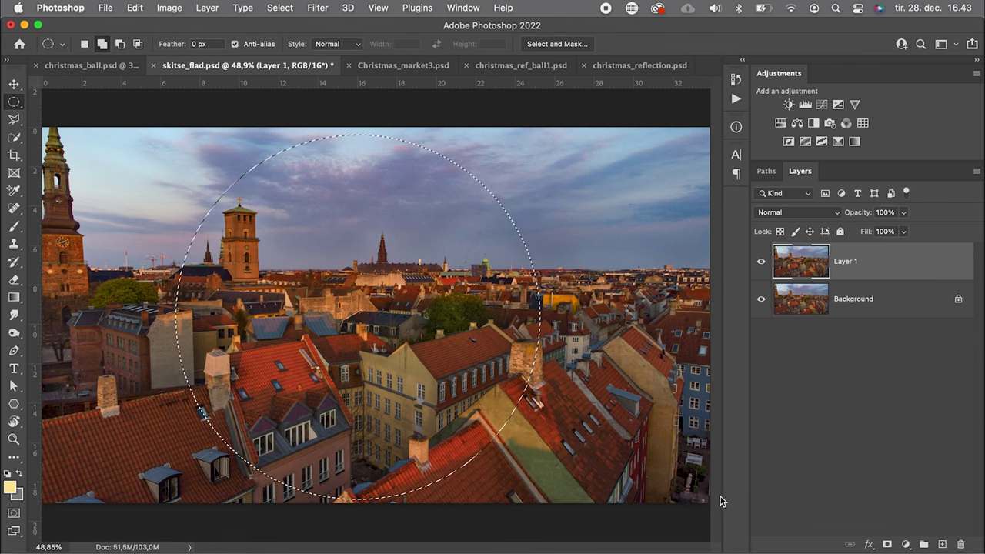
click(887, 545)
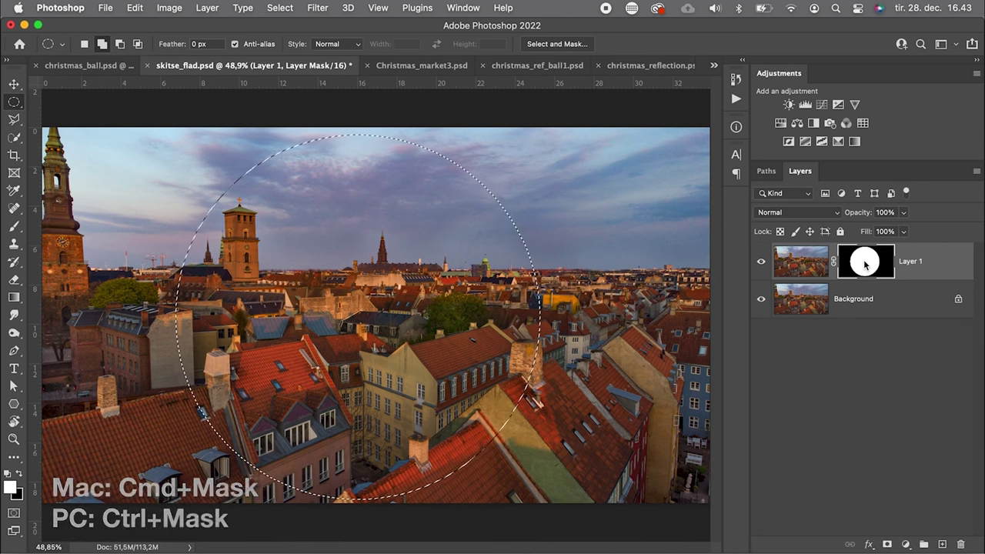
click(800, 265)
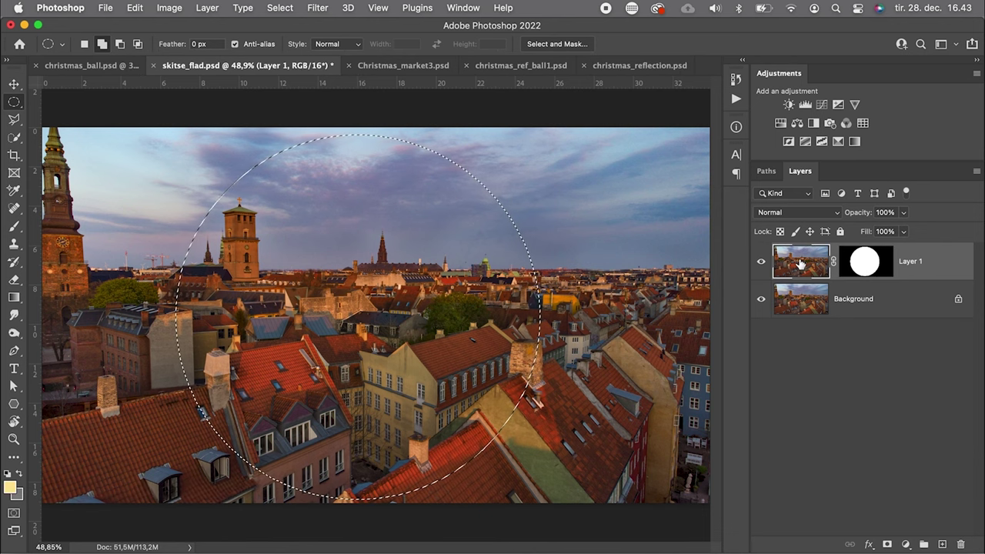
Apply Spherize at Amount 100 to the circular city area.
click(316, 9)
mouse_move(334, 214)
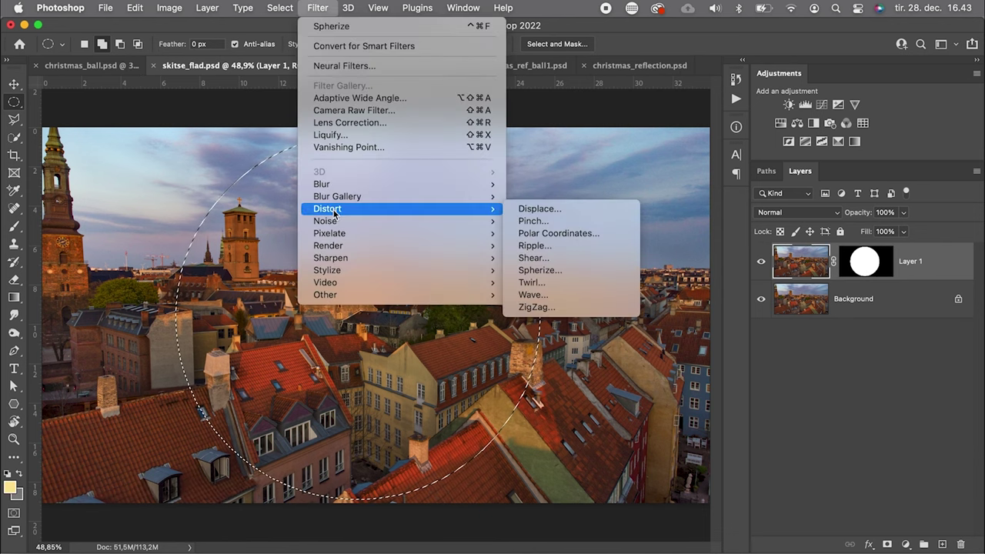
click(538, 272)
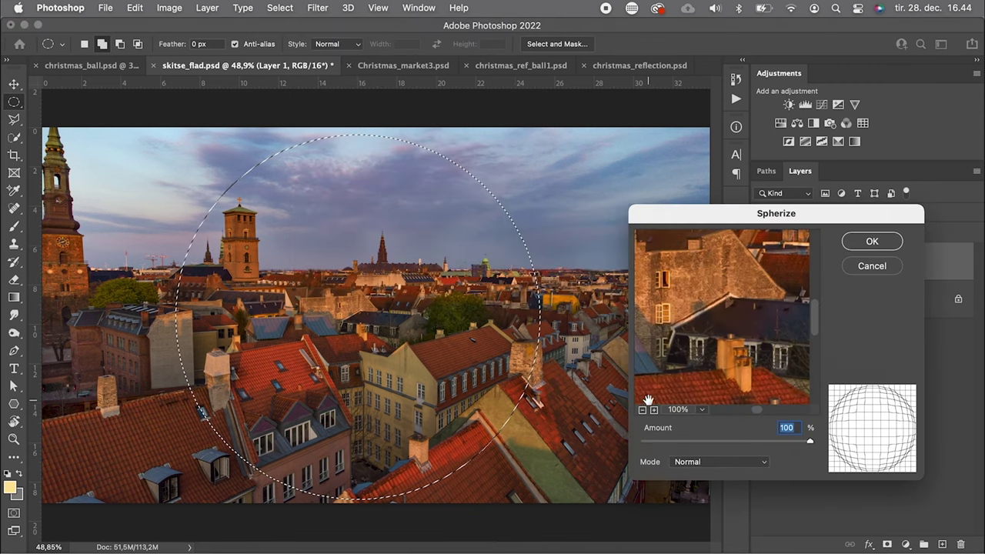
click(643, 410)
click(642, 411)
click(643, 410)
click(643, 410)
click(643, 410)
click(643, 410)
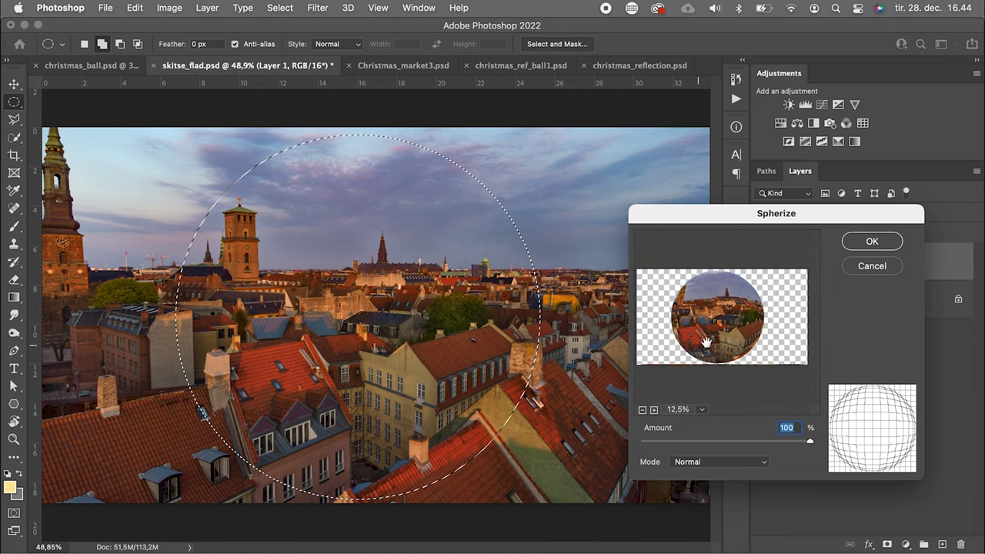
click(869, 242)
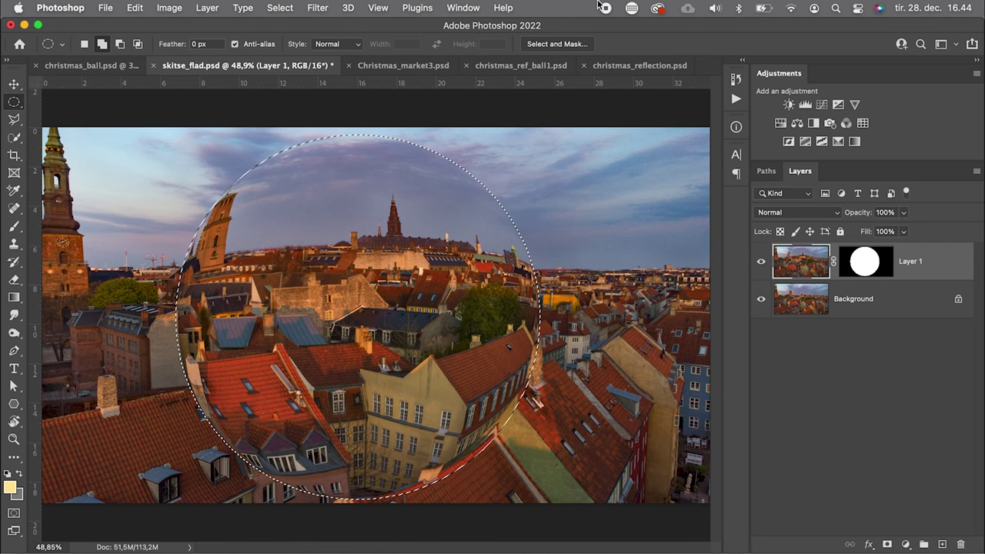
Undo a second Spherize pass and drag the layer into christmas_ball.psd.
click(316, 9)
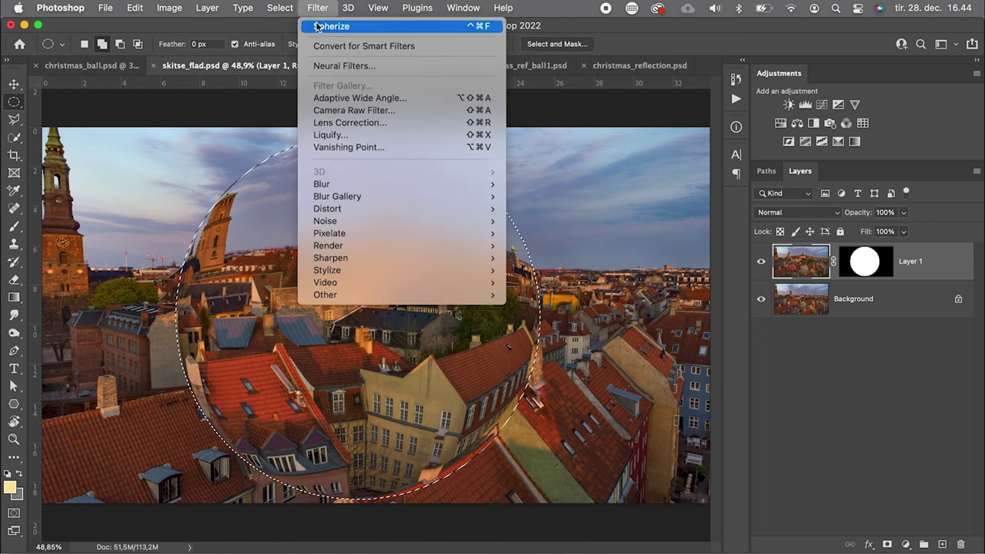
click(330, 26)
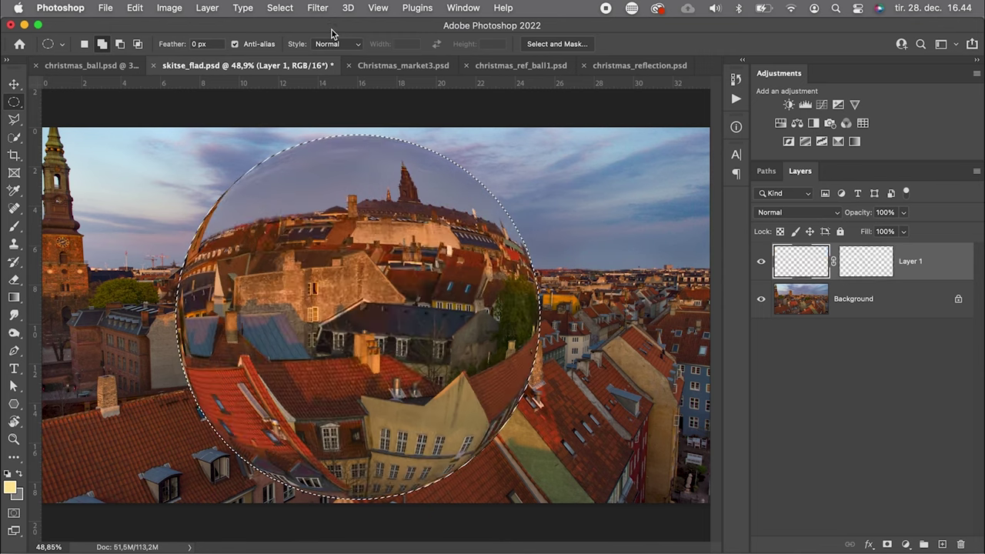
key(super+z)
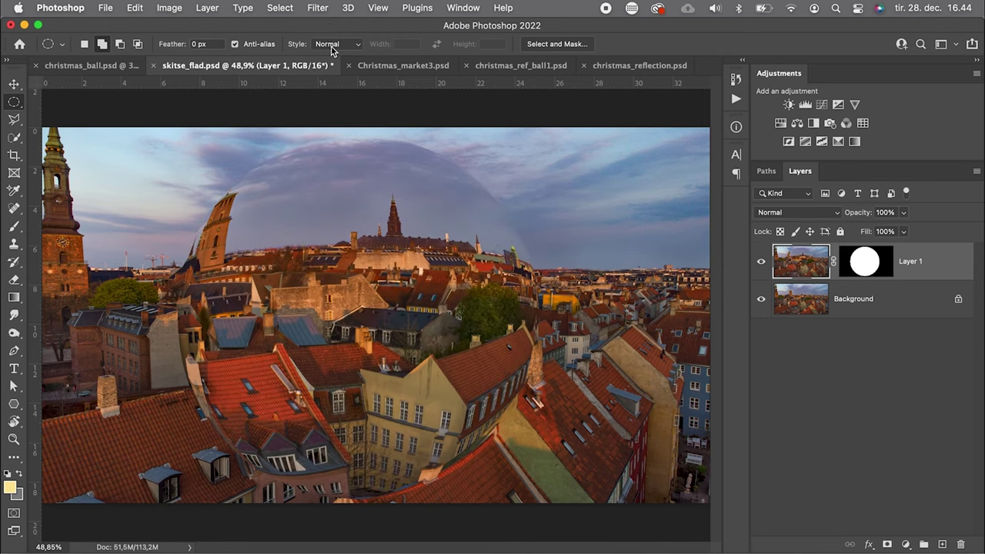
key(v)
drag(327, 294, 367, 347)
Scale the city layer to about 124% and position it over the red bauble.
key(super+t)
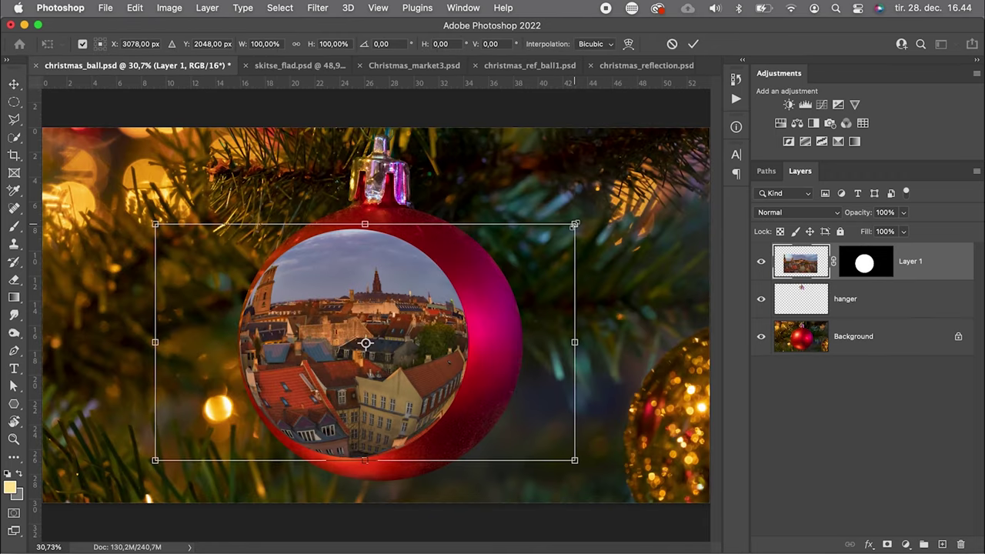
drag(576, 220, 621, 200)
drag(458, 317, 486, 316)
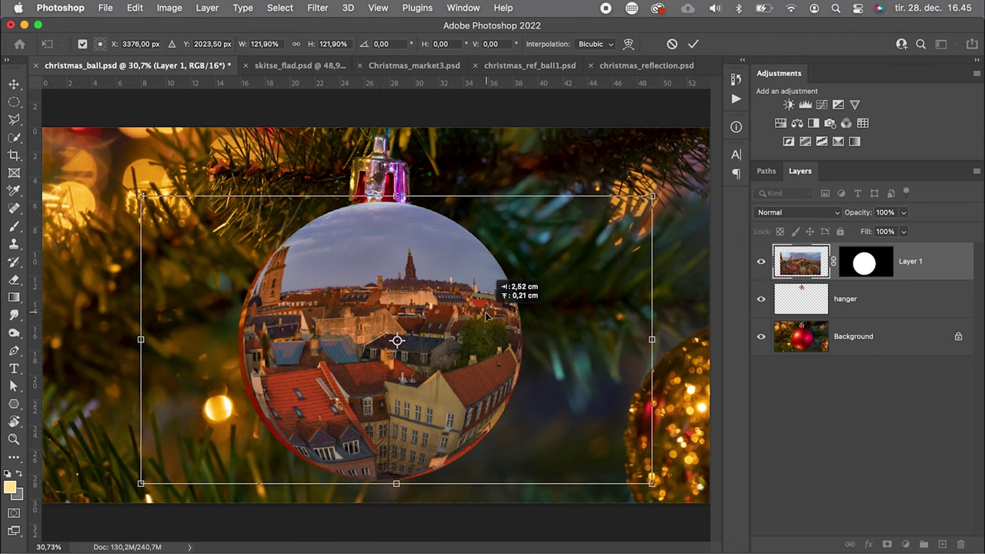
drag(396, 483, 394, 487)
drag(141, 339, 132, 341)
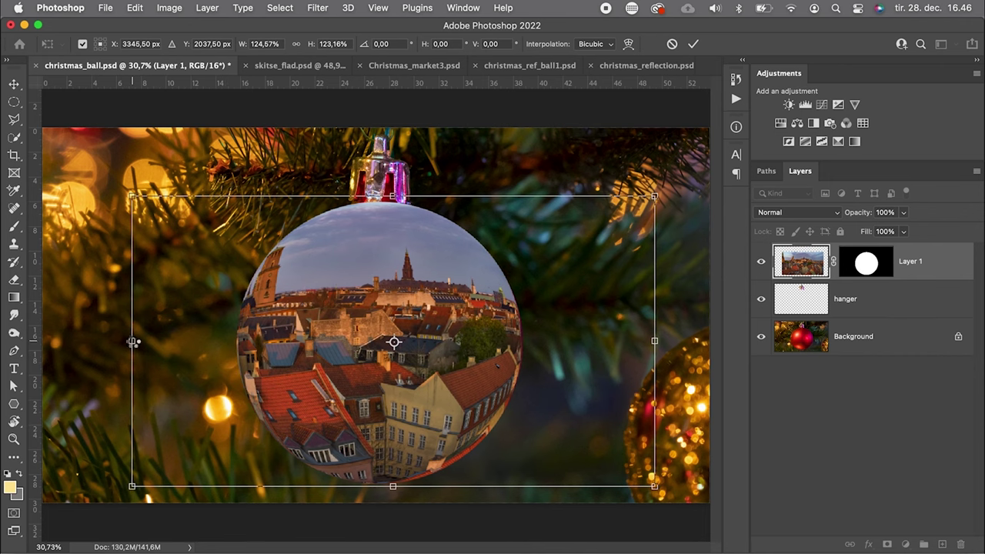
key(Return)
click(316, 8)
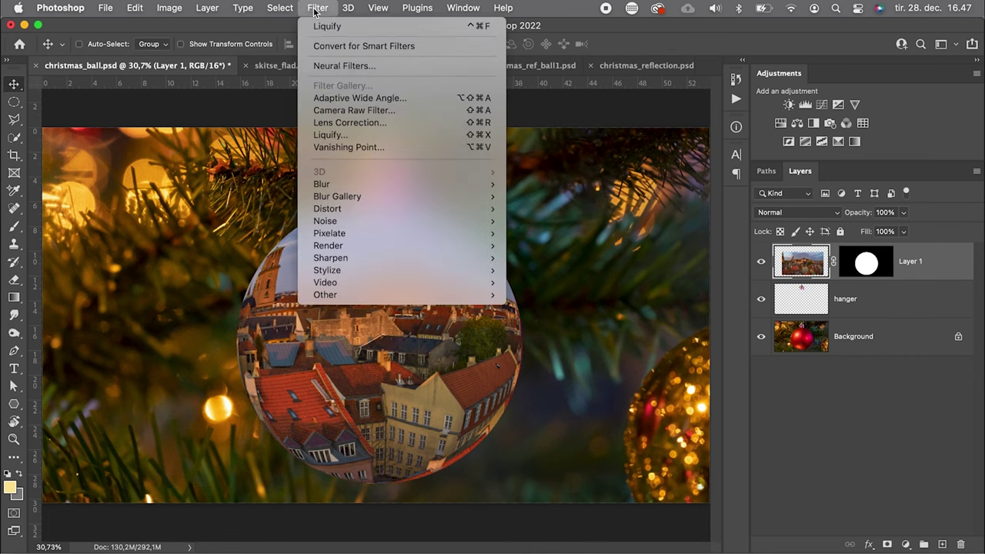
Liquify the city layer, pushing the sphere's top up into the cap.
click(335, 136)
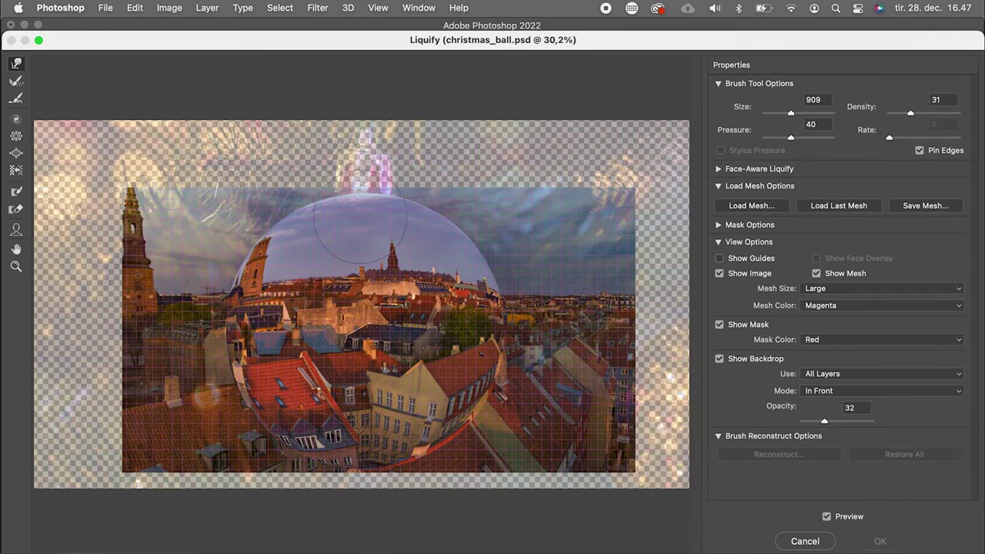
mouse_move(356, 110)
mouse_down()
mouse_move(352, 128)
mouse_move(366, 141)
mouse_up()
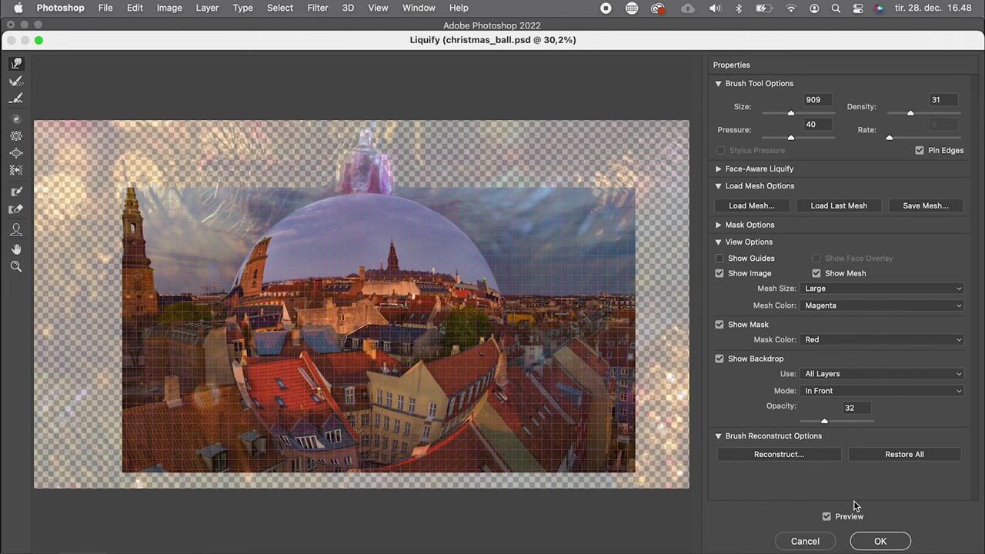
click(879, 541)
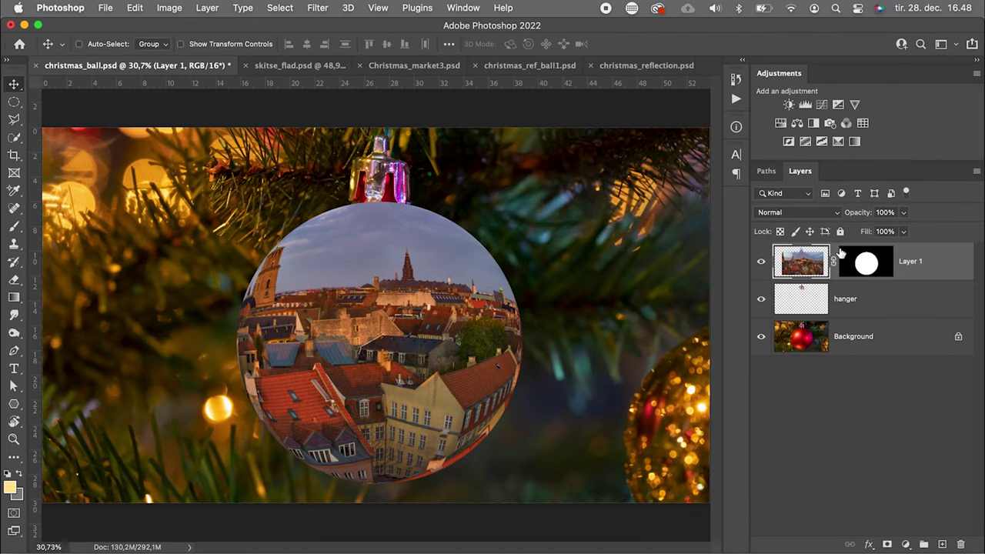
Repeat the same Liquify warp on Layer 1's mask and move the hanger layer above it.
click(862, 264)
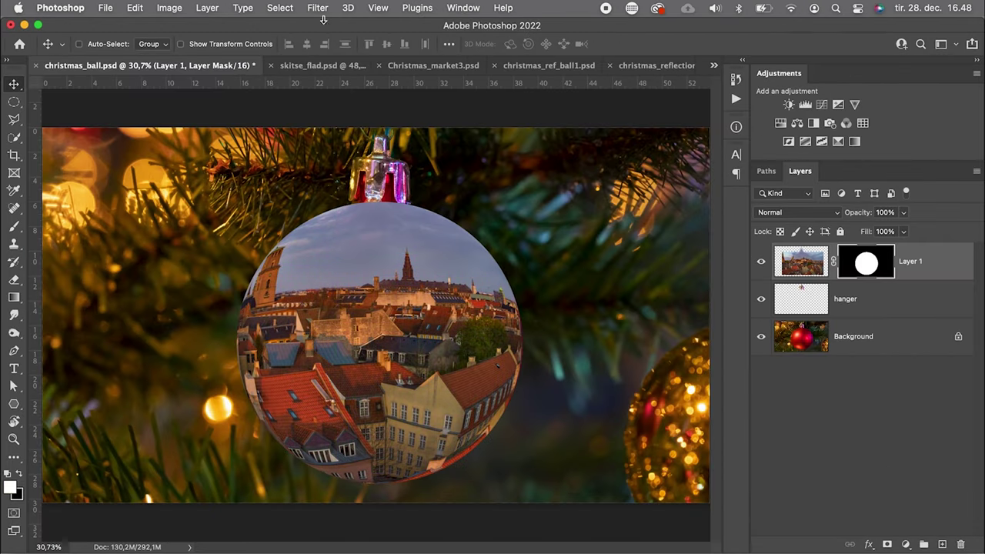
click(320, 10)
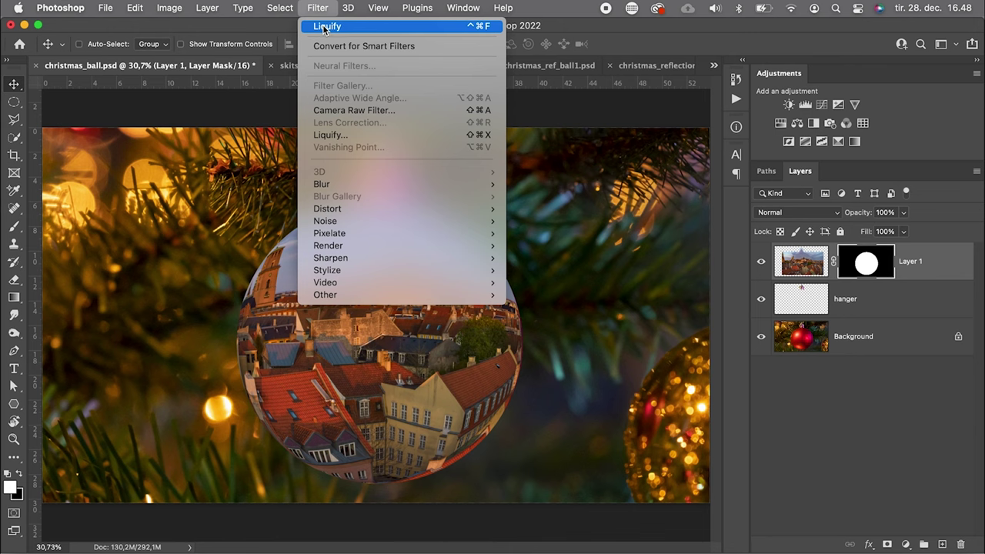
click(324, 27)
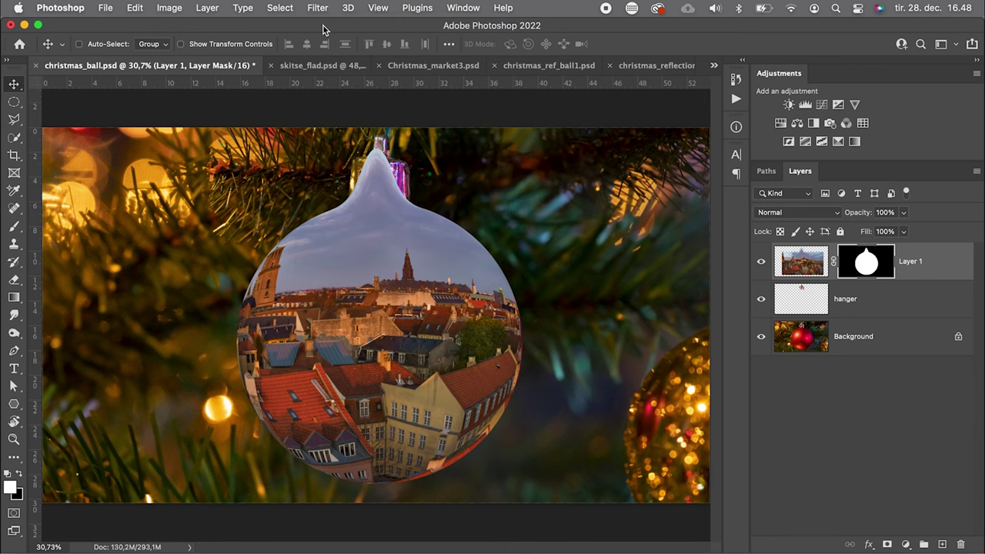
drag(803, 300, 844, 261)
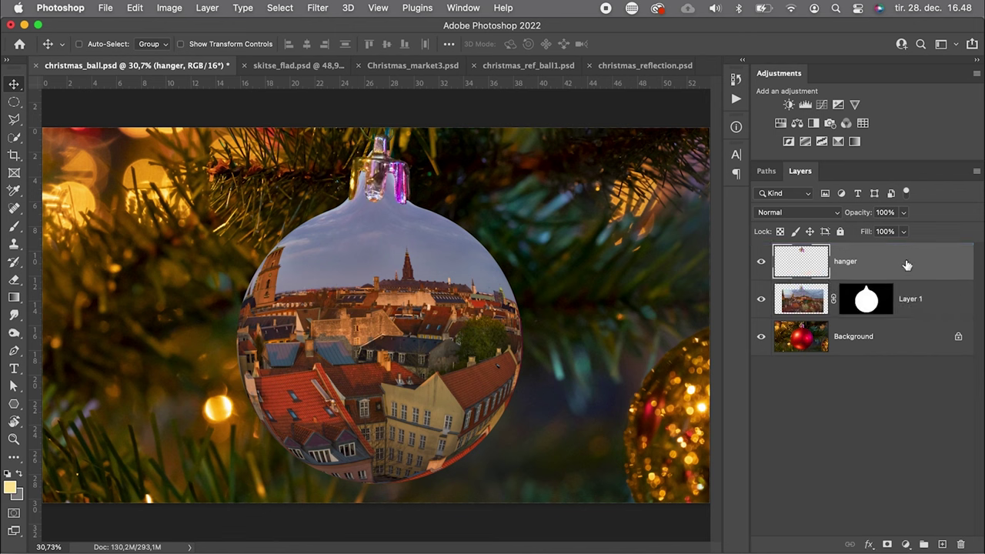
Add a Curves 1 adjustment limited to the ball, lowering the highlights to darken it.
super+click(866, 302)
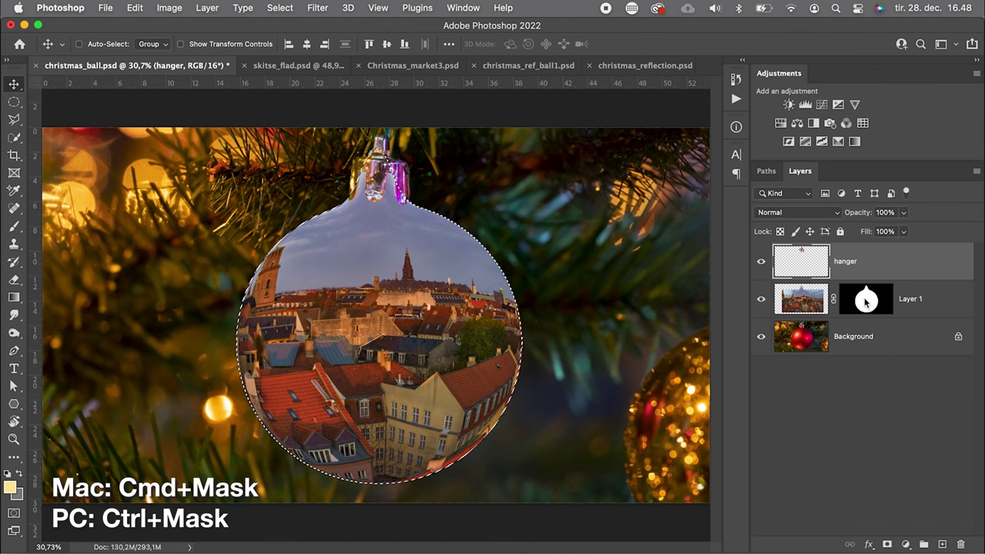
click(821, 106)
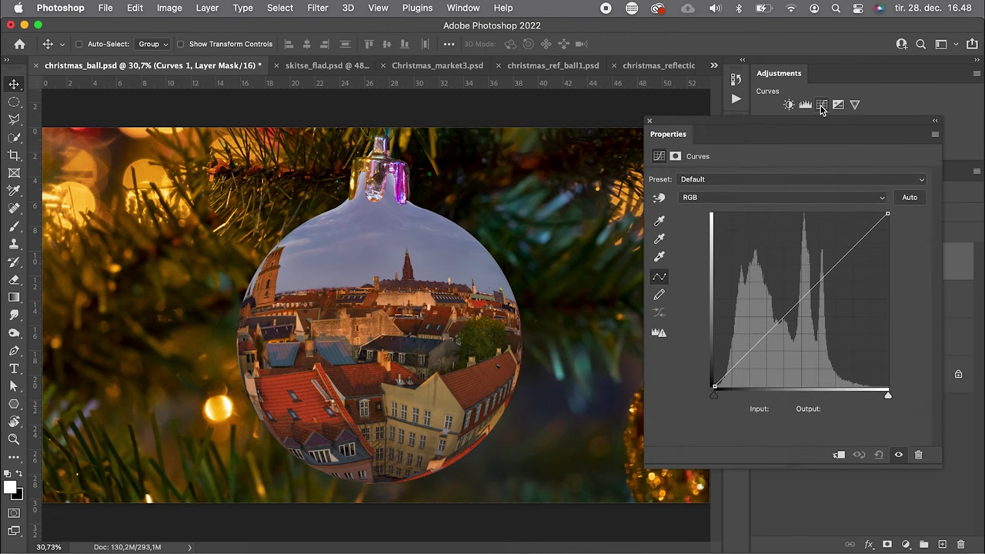
drag(887, 215, 901, 286)
drag(788, 129, 615, 117)
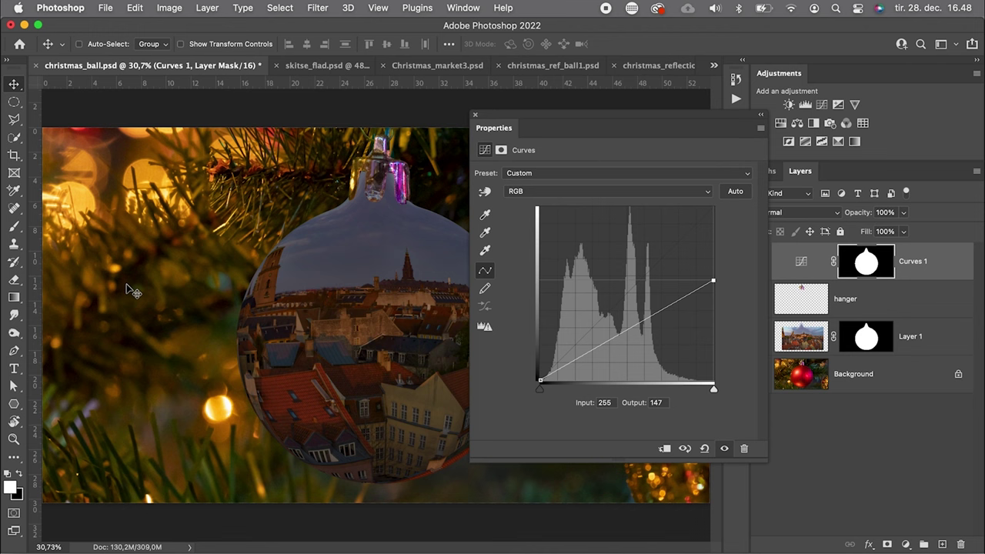
Paint black on the Curves 1 mask to keep the ornament's centre and sky bright.
click(15, 227)
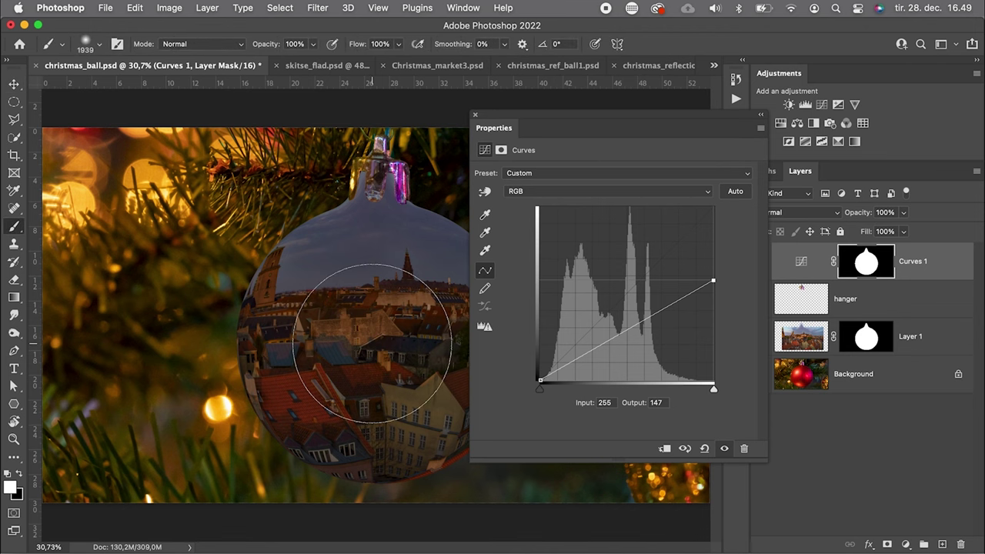
click(475, 117)
key(x)
click(403, 338)
mouse_move(404, 338)
mouse_down()
mouse_move(409, 309)
mouse_move(363, 292)
mouse_move(337, 366)
mouse_move(378, 381)
mouse_move(415, 373)
mouse_move(426, 335)
mouse_move(405, 300)
mouse_move(370, 377)
mouse_move(370, 299)
mouse_move(379, 295)
mouse_move(272, 302)
mouse_up()
drag(385, 220, 384, 238)
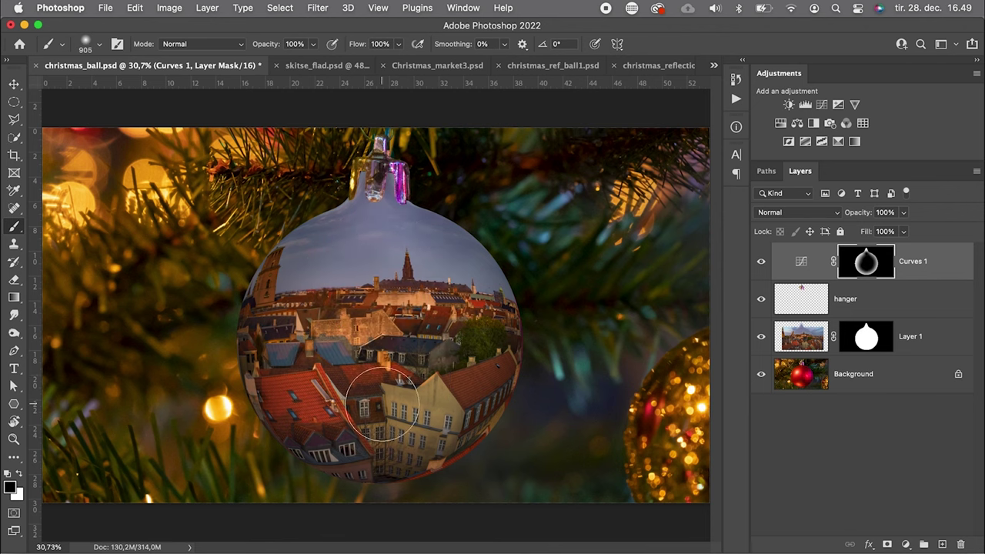
Add a Curves 2 adjustment with an inverted mask and midtones bent upward.
click(822, 105)
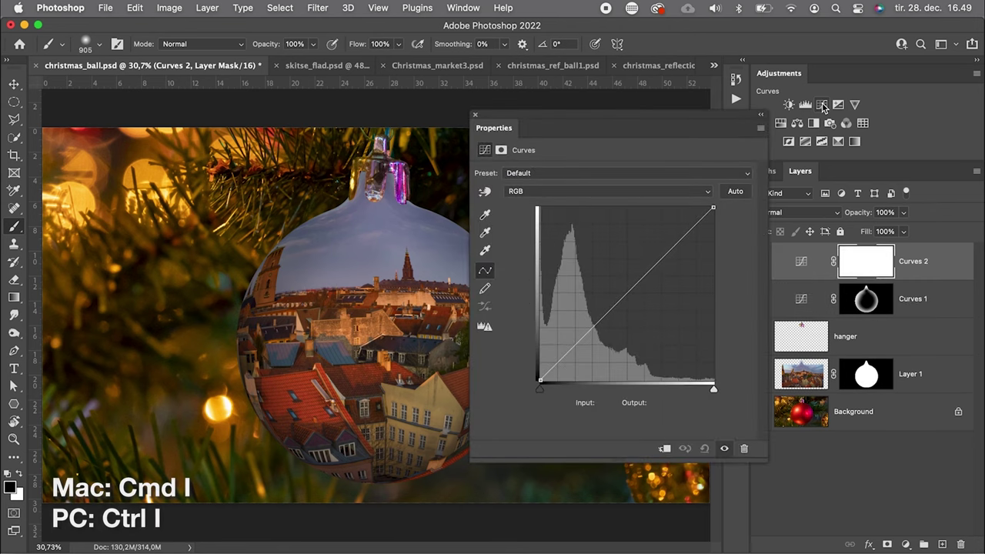
key(super+i)
drag(637, 283, 620, 254)
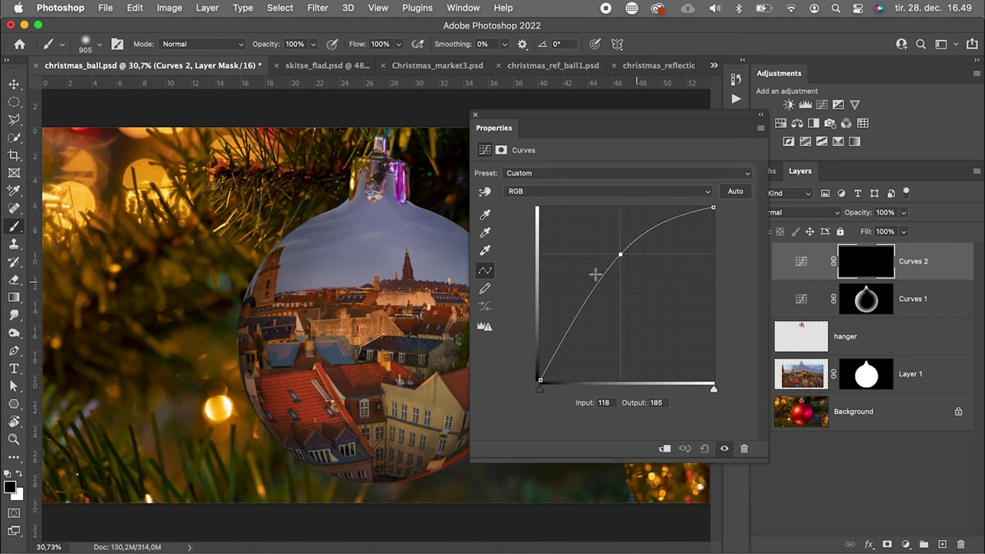
Paint a large soft white spot on the ball's centre in the Curves 2 mask.
key(x)
click(384, 336)
mouse_move(384, 336)
mouse_down()
mouse_move(397, 316)
mouse_move(408, 339)
mouse_move(420, 338)
mouse_up()
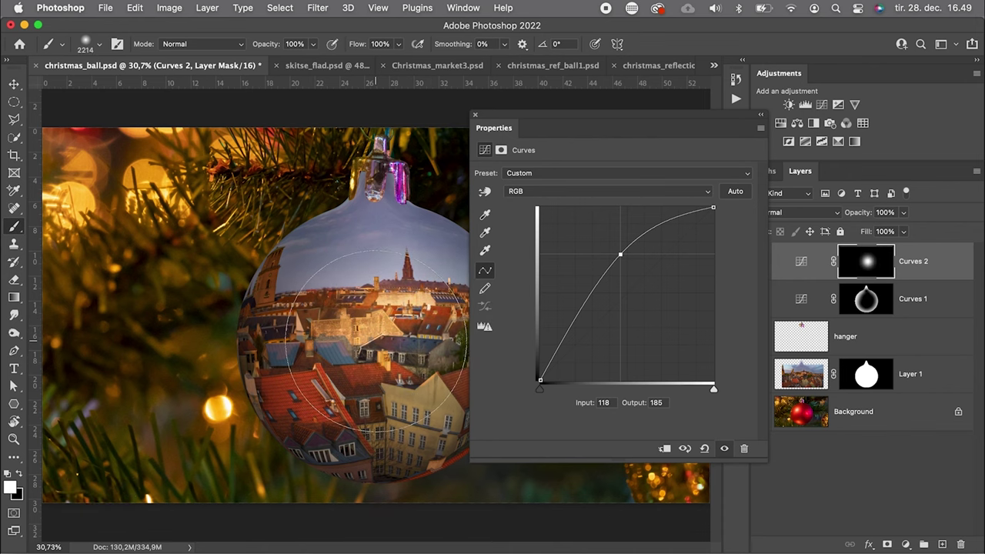
click(377, 340)
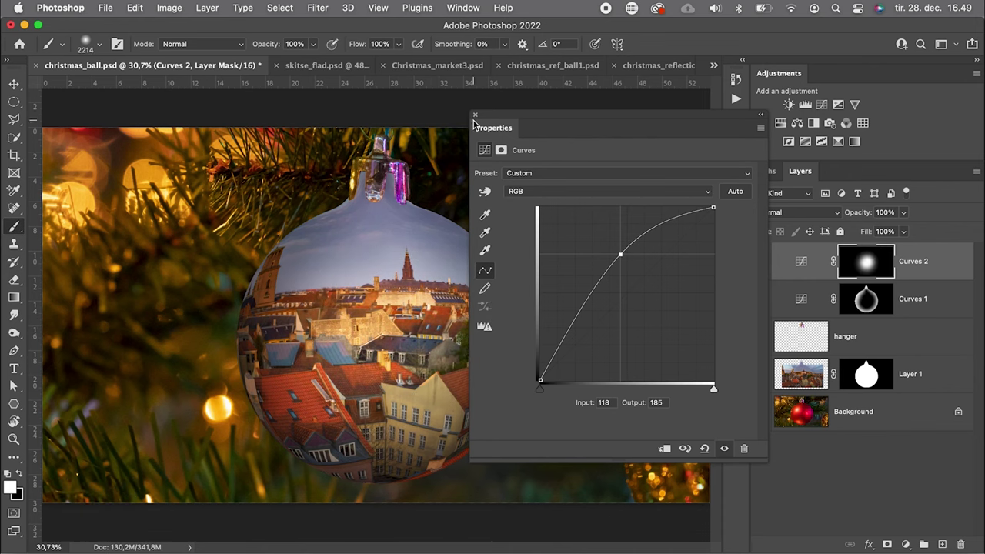
click(475, 115)
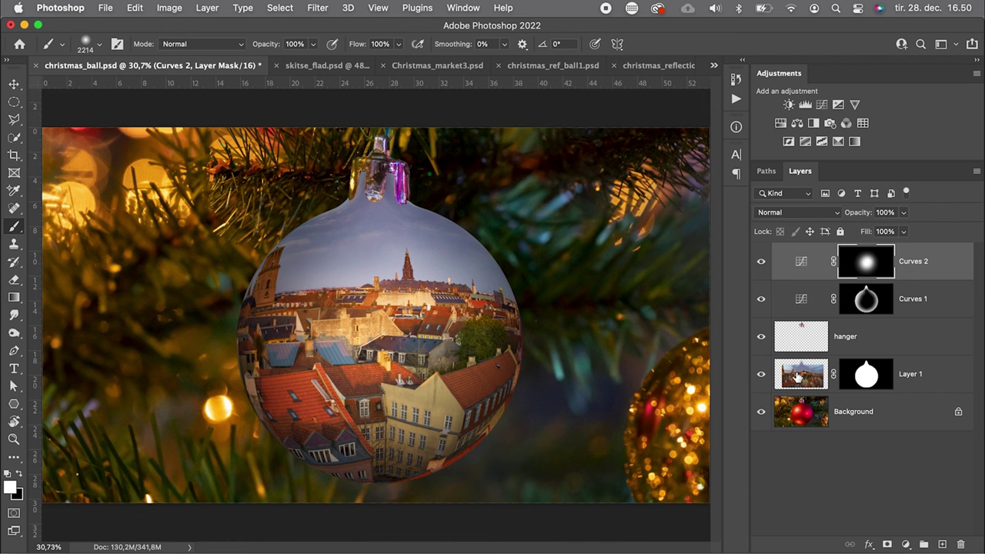
click(798, 377)
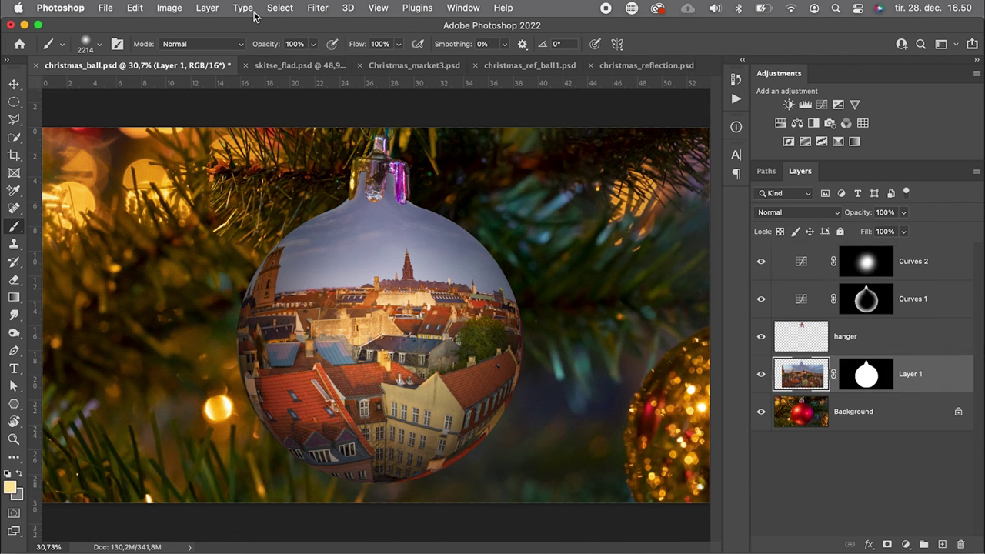
Match Layer 1's colours to christmas_ball.psd's Background layer, with Fade 40 and Luminance 111.
click(170, 8)
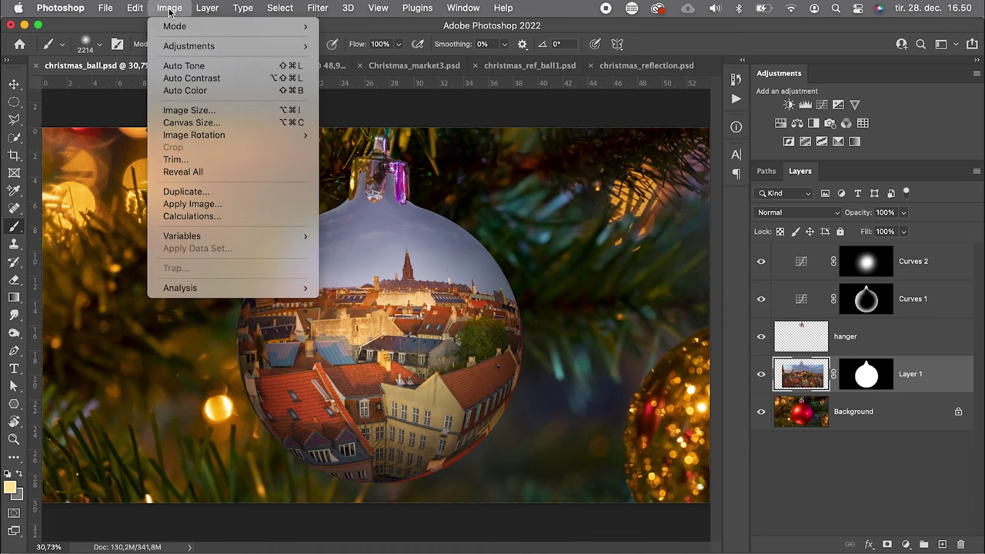
mouse_move(182, 50)
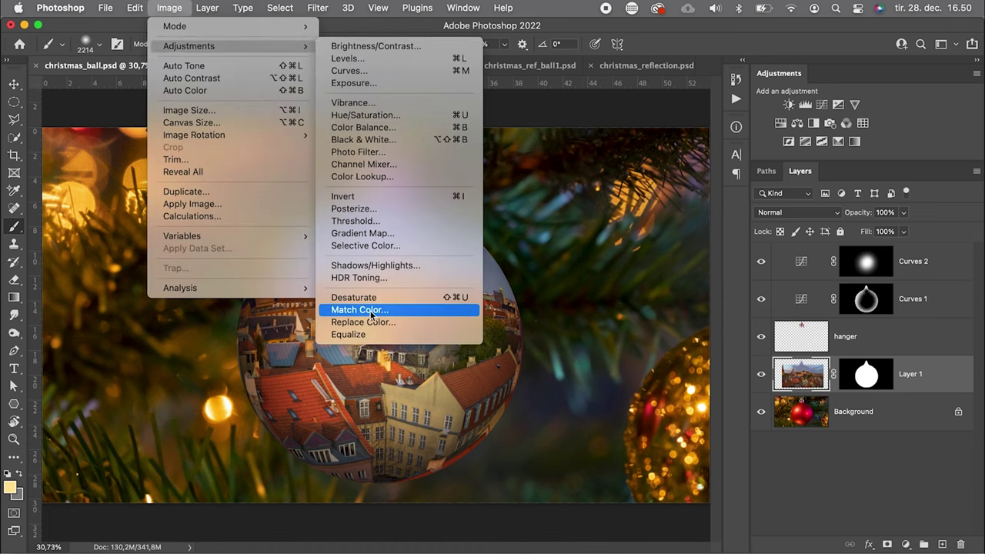
click(371, 311)
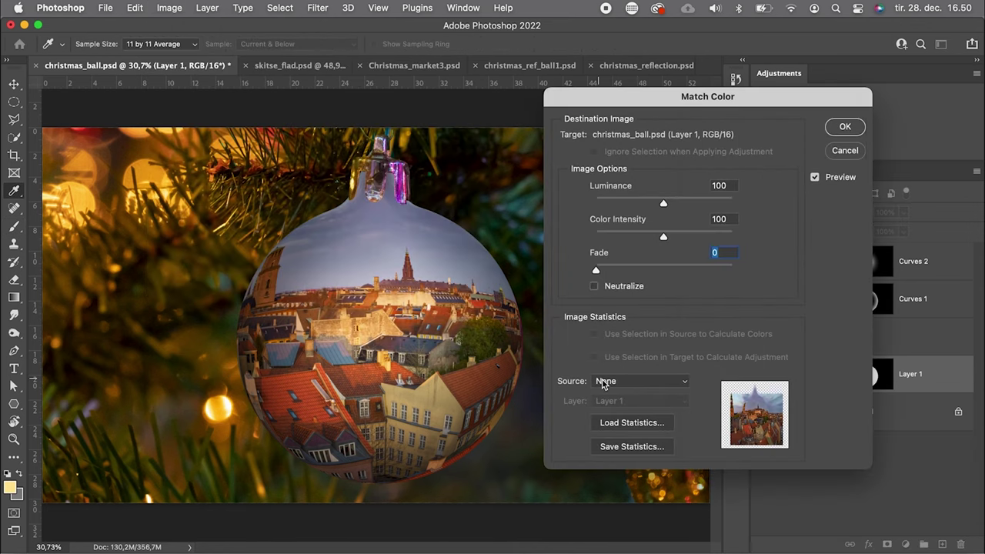
click(608, 385)
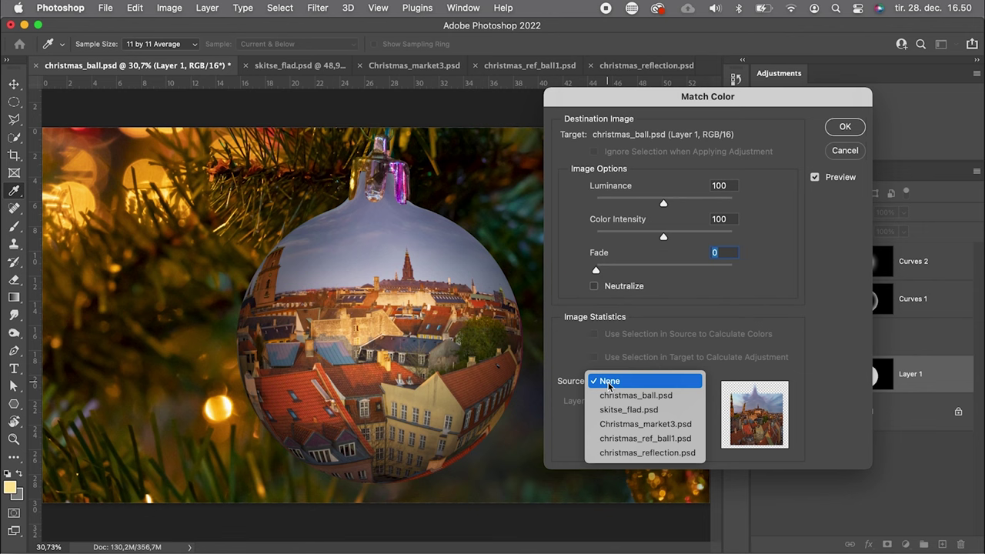
click(611, 399)
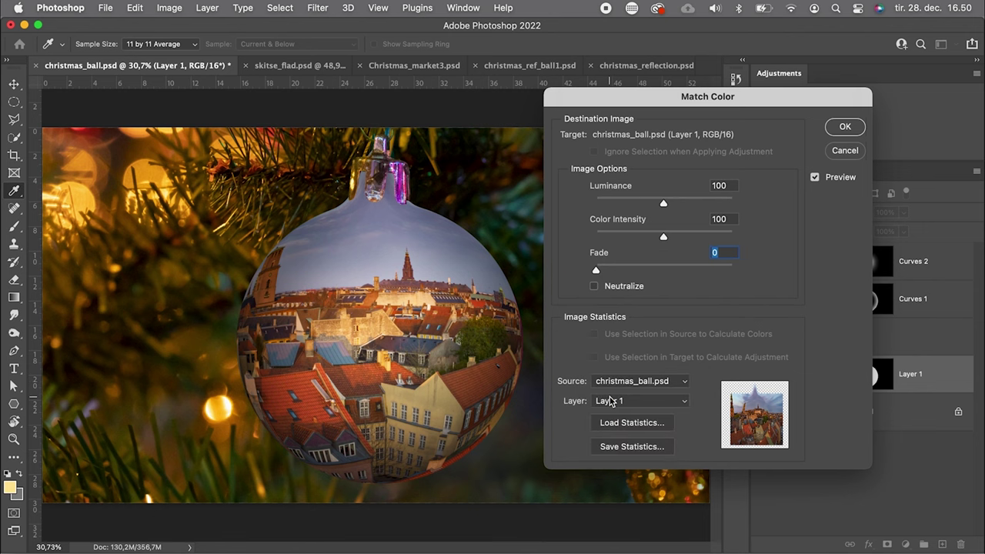
click(613, 403)
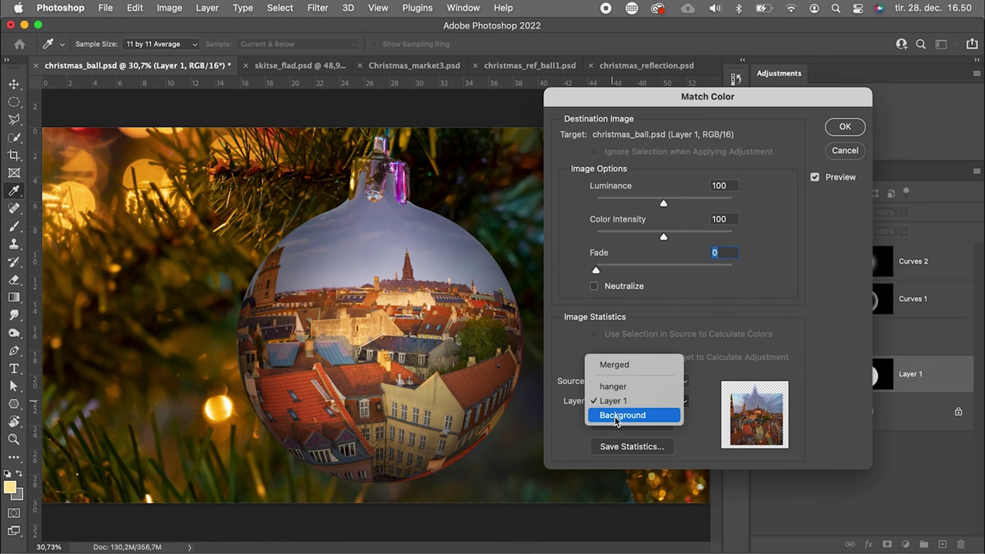
click(617, 421)
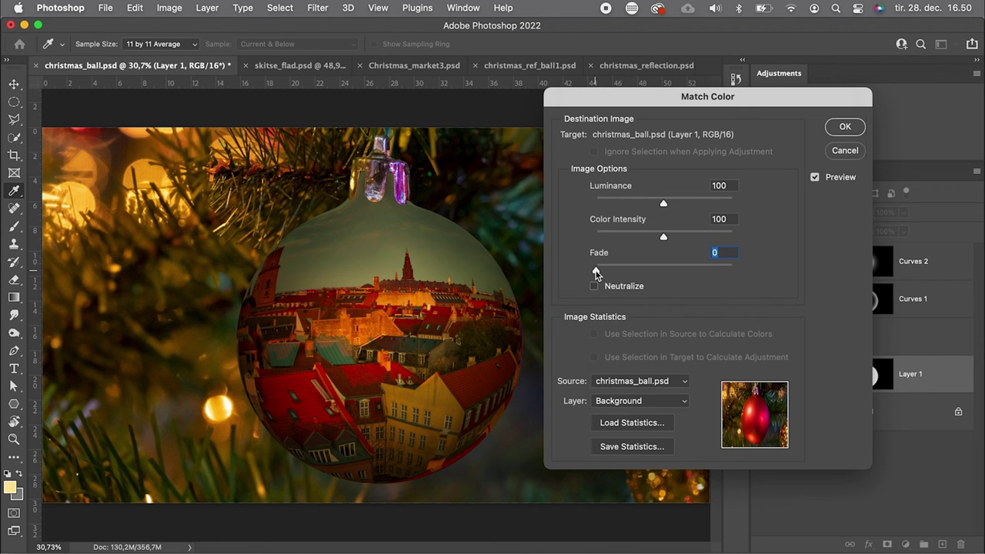
drag(597, 272, 650, 270)
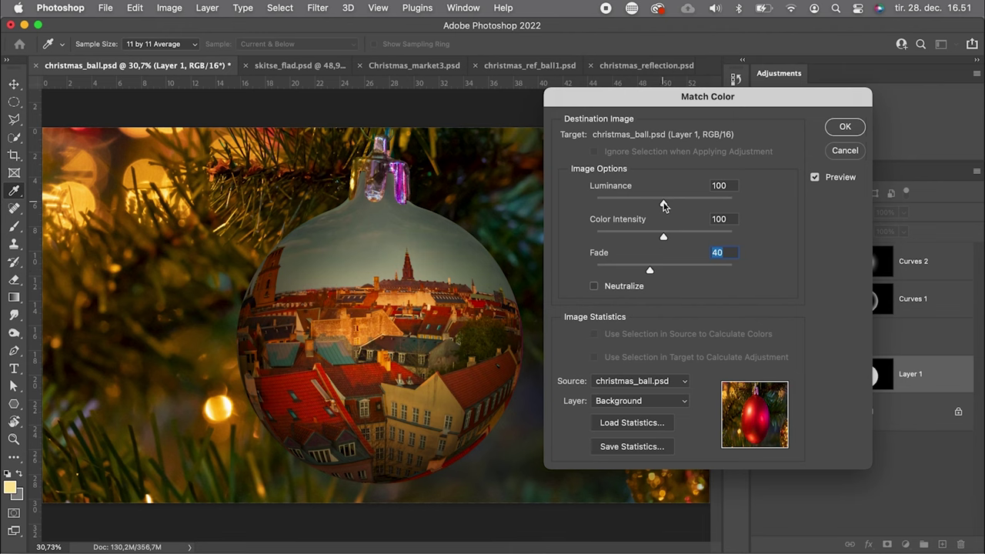
drag(667, 206, 674, 205)
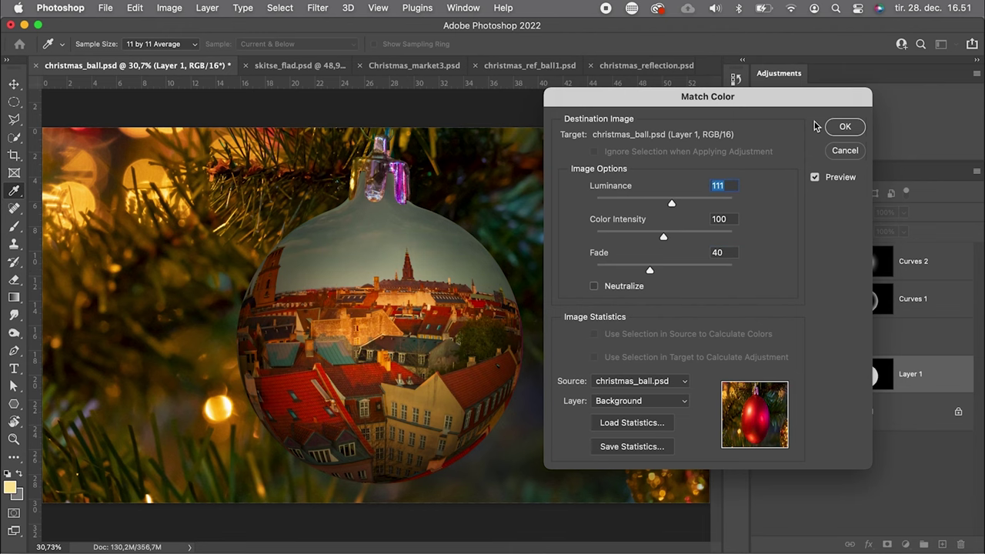
click(845, 128)
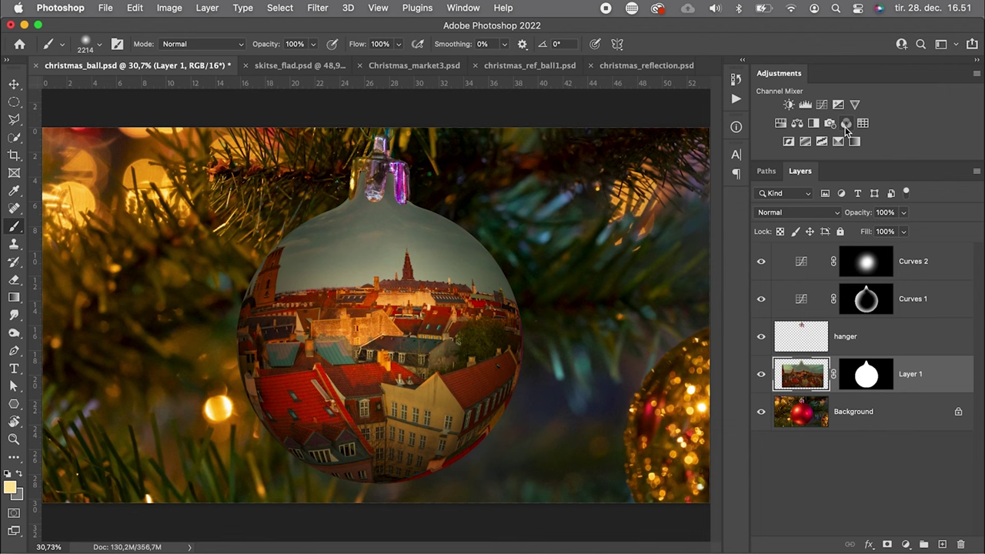
Move the hanger layer to the top and clip Curves 1 and Curves 2 to Layer 1.
click(908, 339)
drag(908, 339, 882, 254)
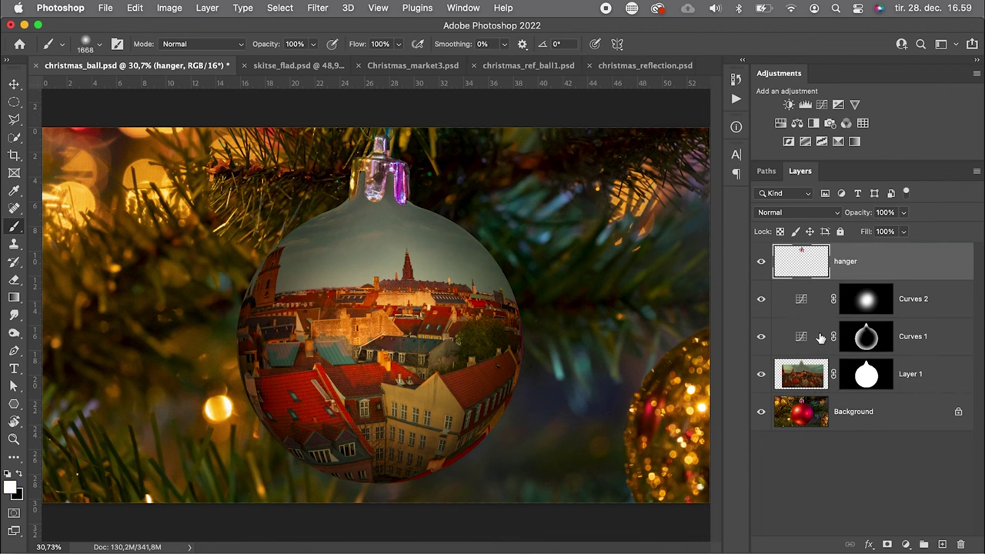
click(820, 338)
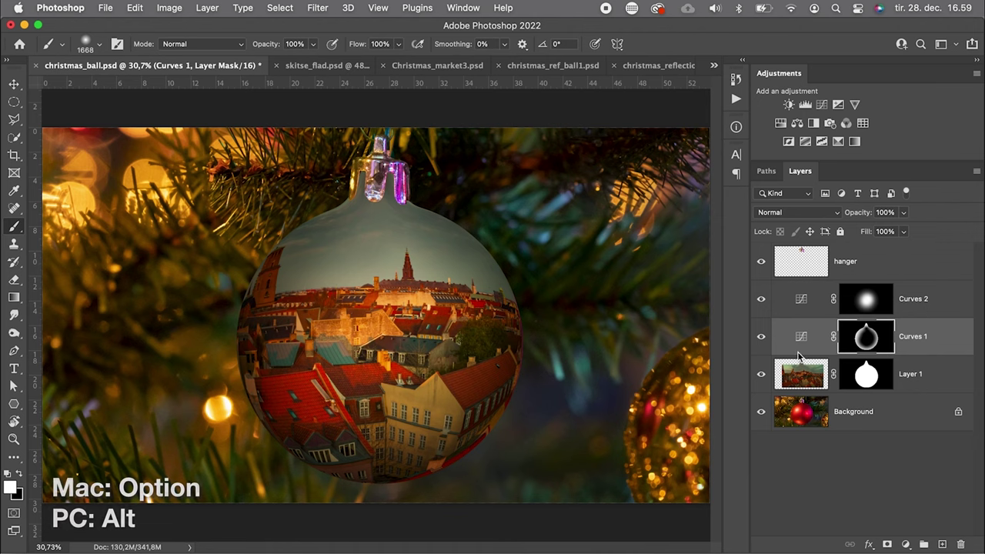
alt+click(798, 348)
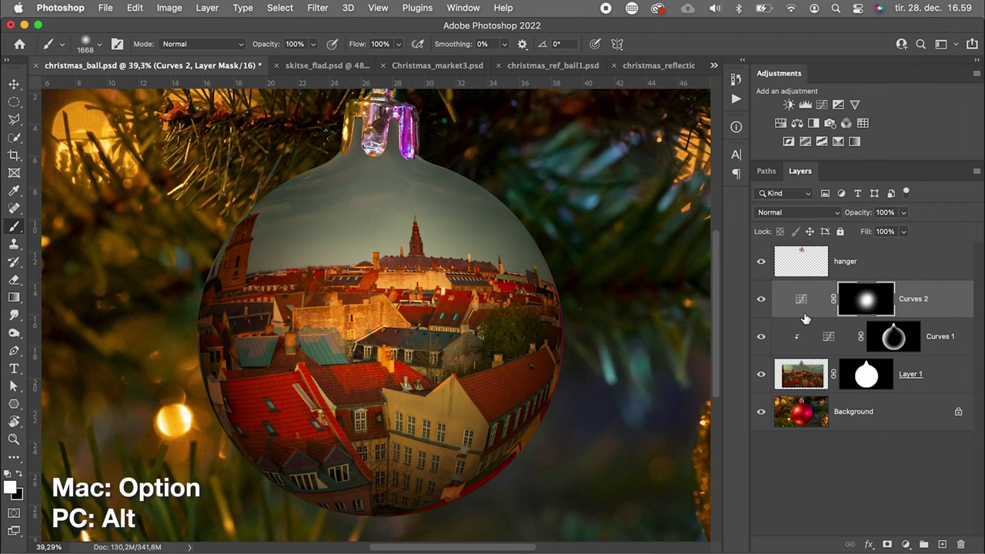
alt+click(804, 315)
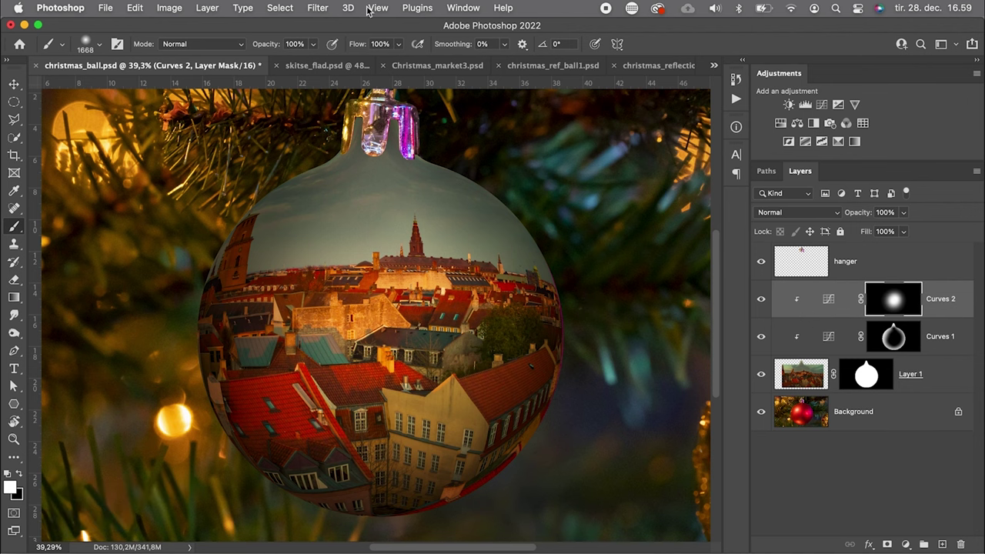
Add a pale yellow Solid Color fill layer, Color Fill 1.
click(206, 10)
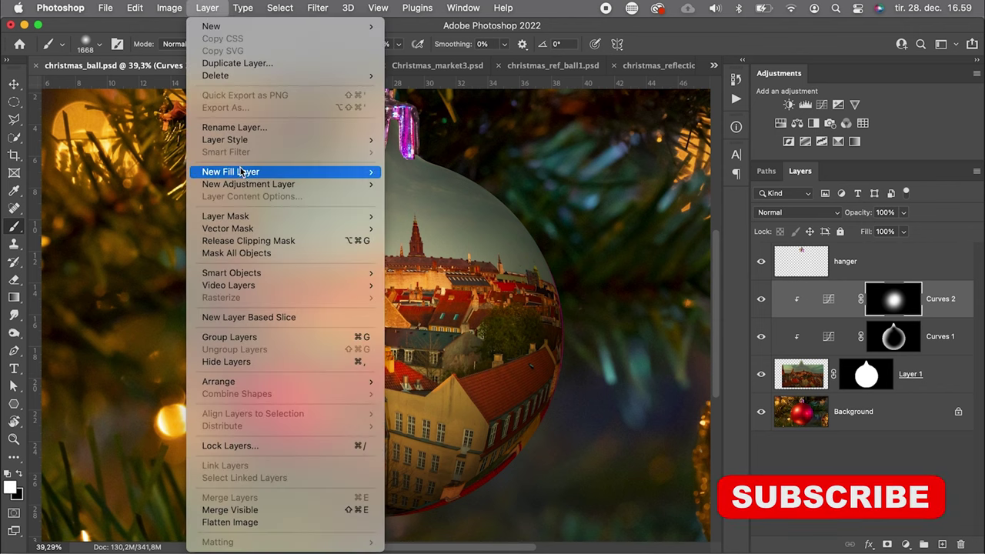
mouse_move(244, 173)
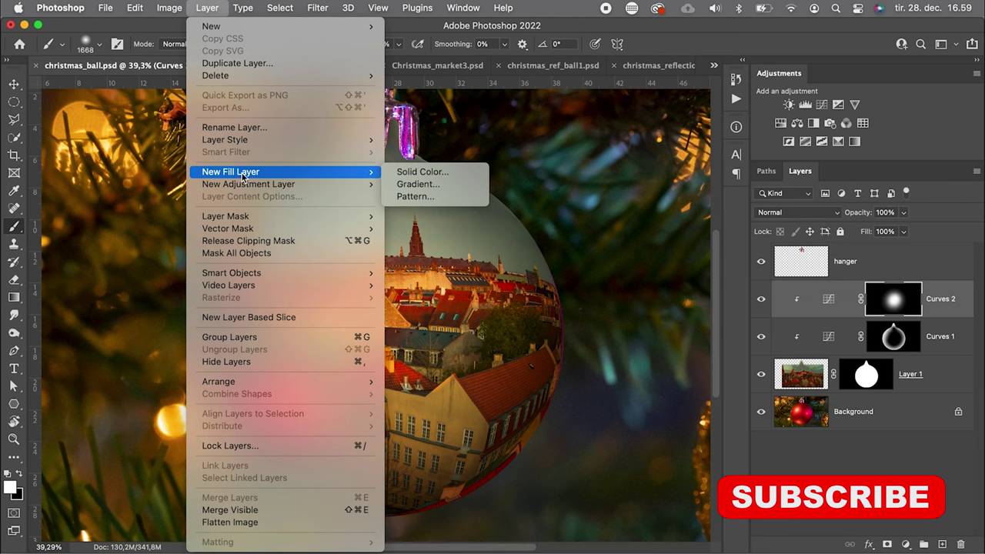
click(417, 172)
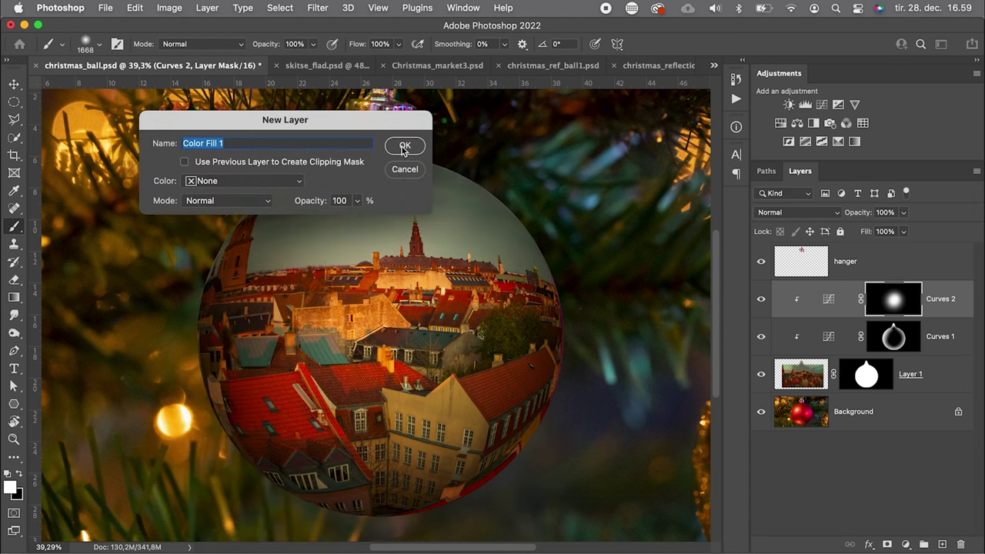
click(399, 146)
click(695, 333)
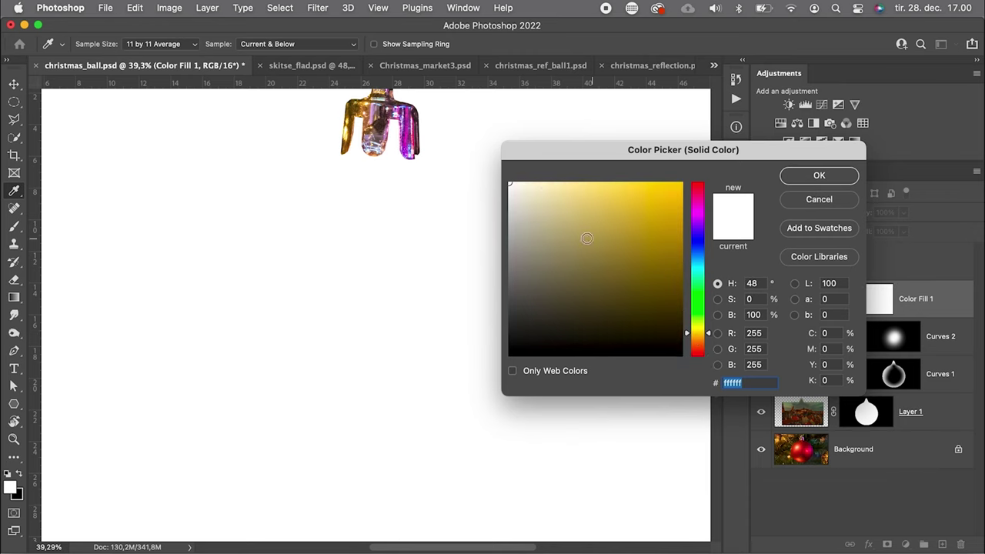
drag(546, 185, 561, 186)
click(793, 177)
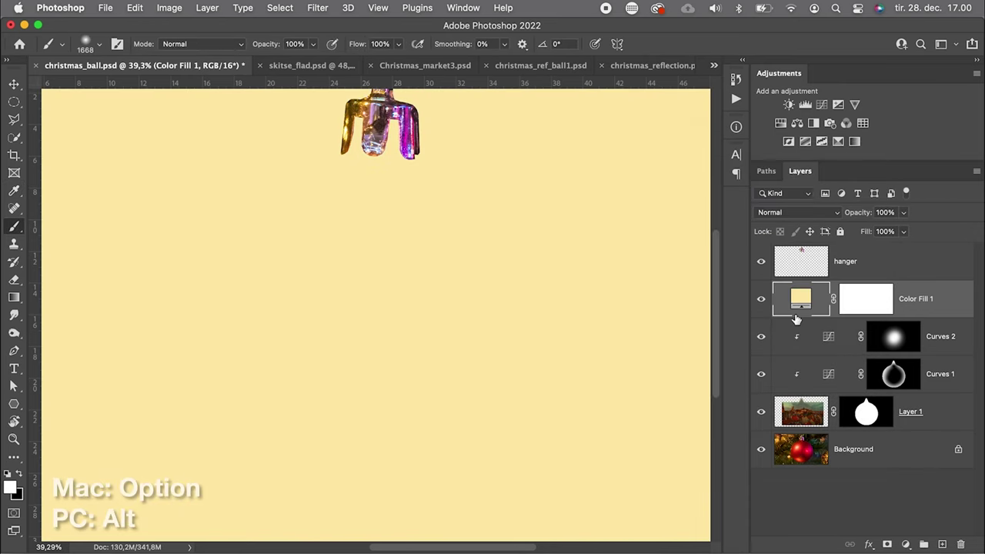
Clip Color Fill 1 to the ornament, set it to Multiply, and refine its colour to f6db99.
alt+click(795, 314)
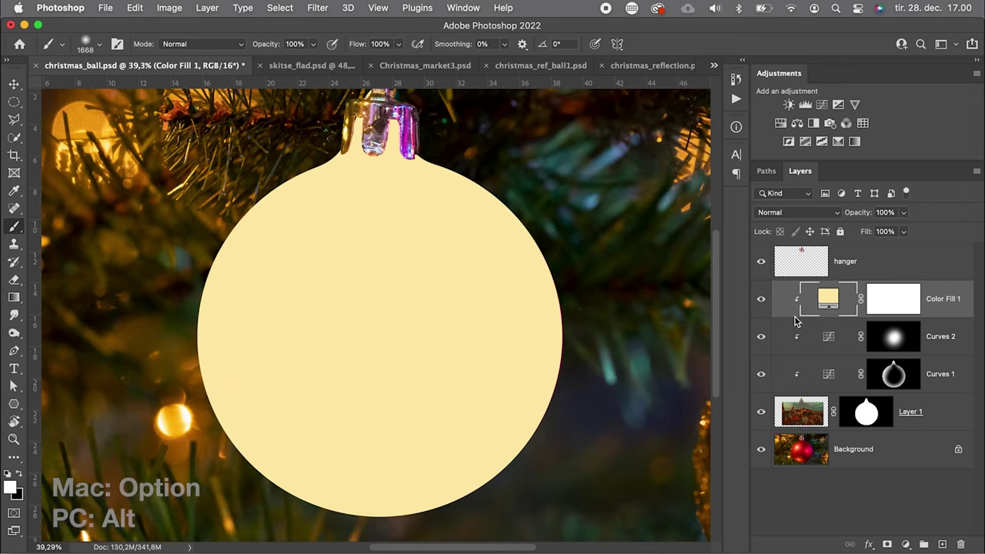
click(792, 212)
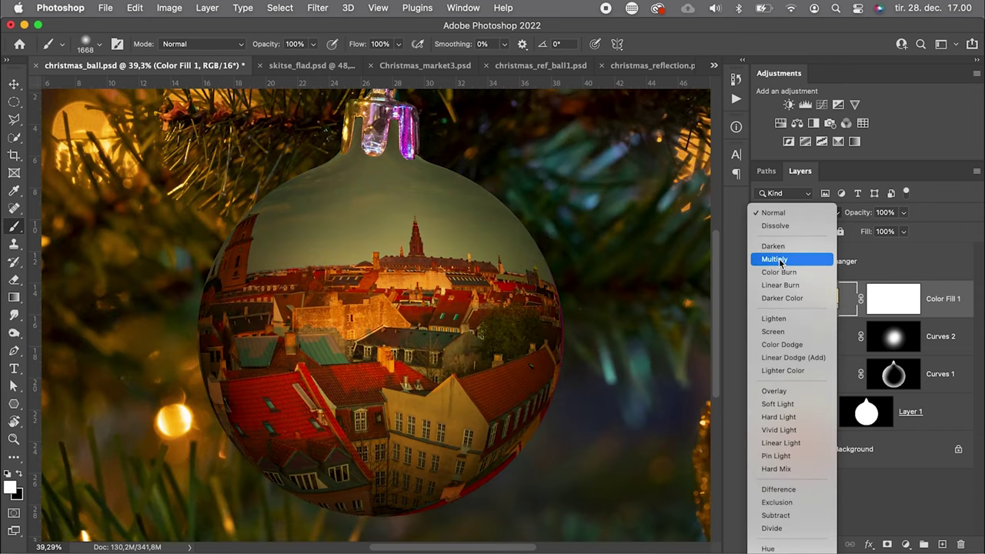
click(780, 262)
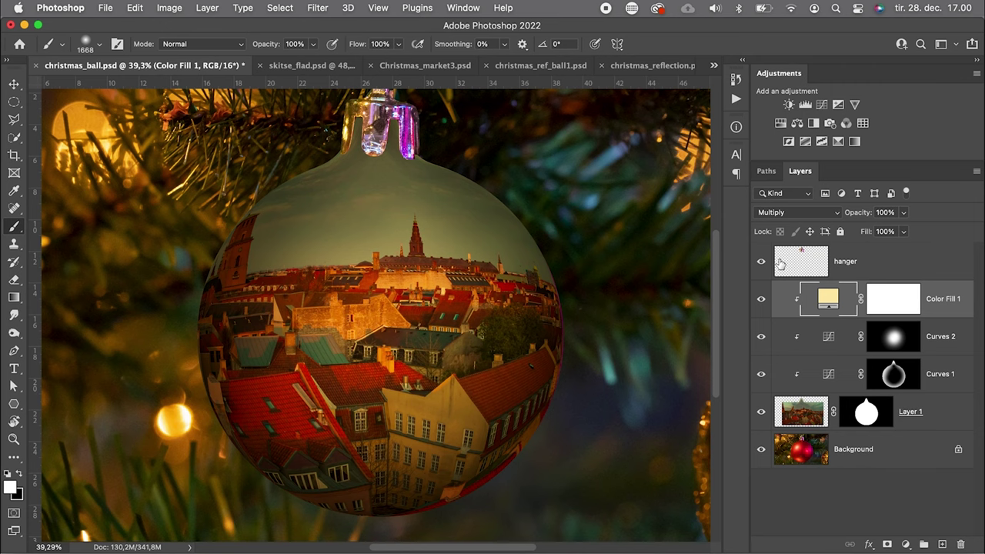
double_click(828, 296)
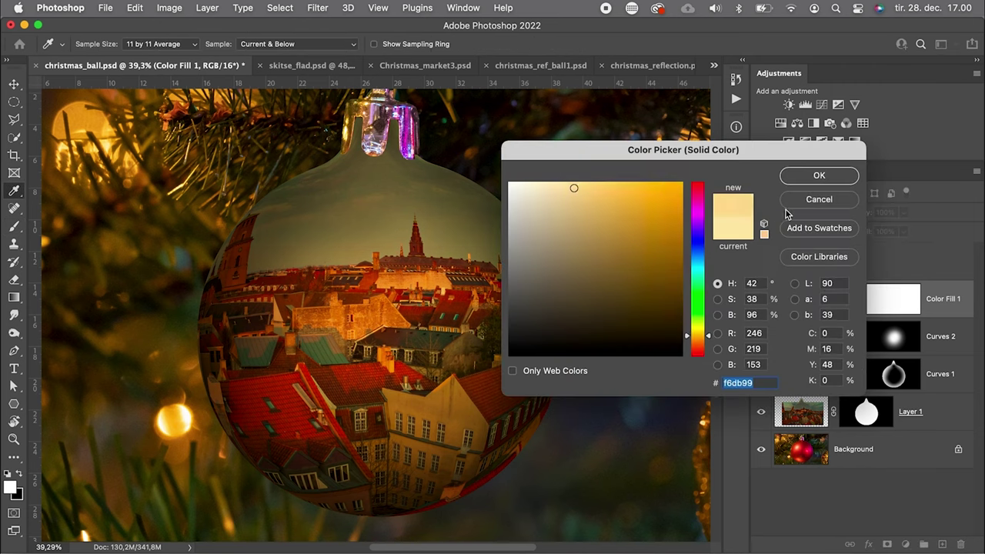
click(798, 180)
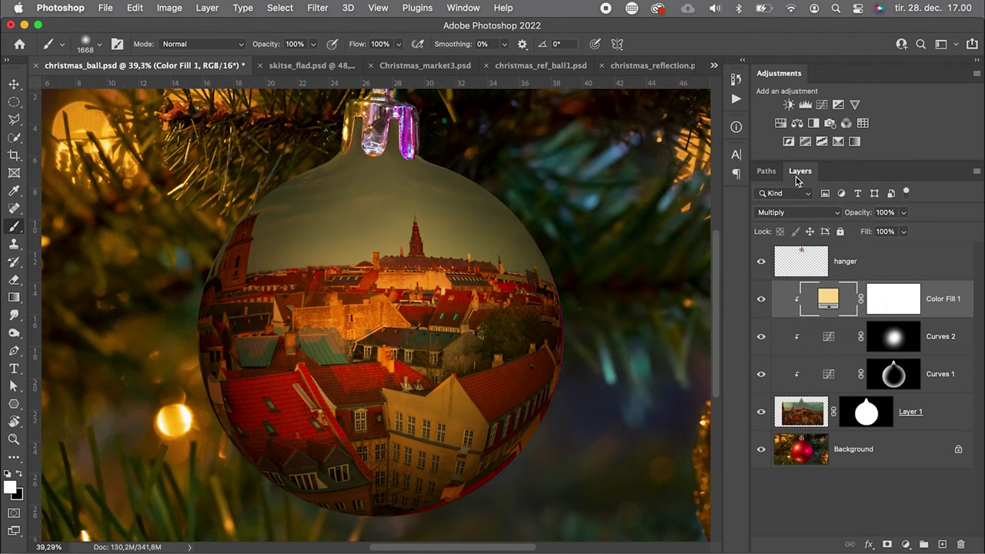
key(super+0)
Create a new layer named 'shine', paint a soft white glow on the ball, and set opacity to 83%.
key(super+shift+n)
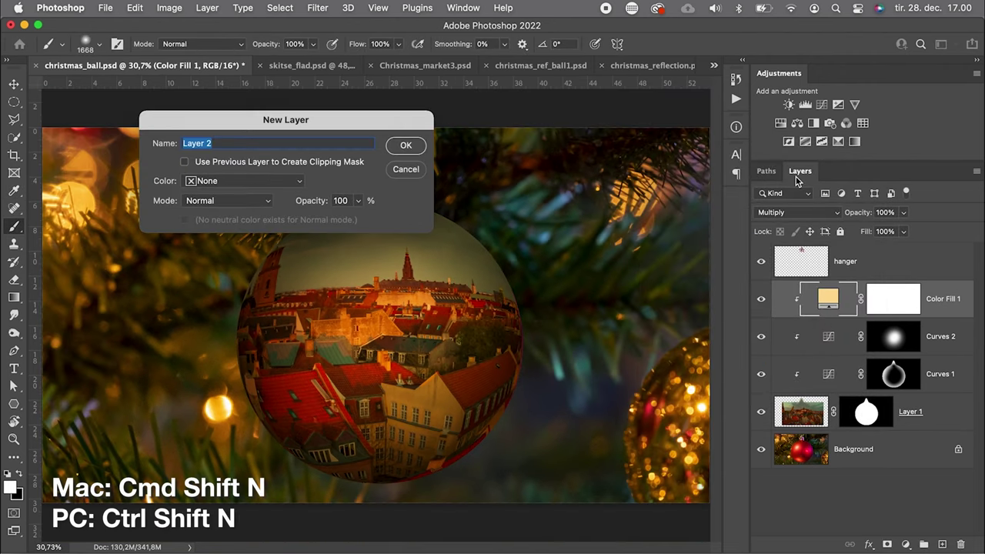
text(shine)
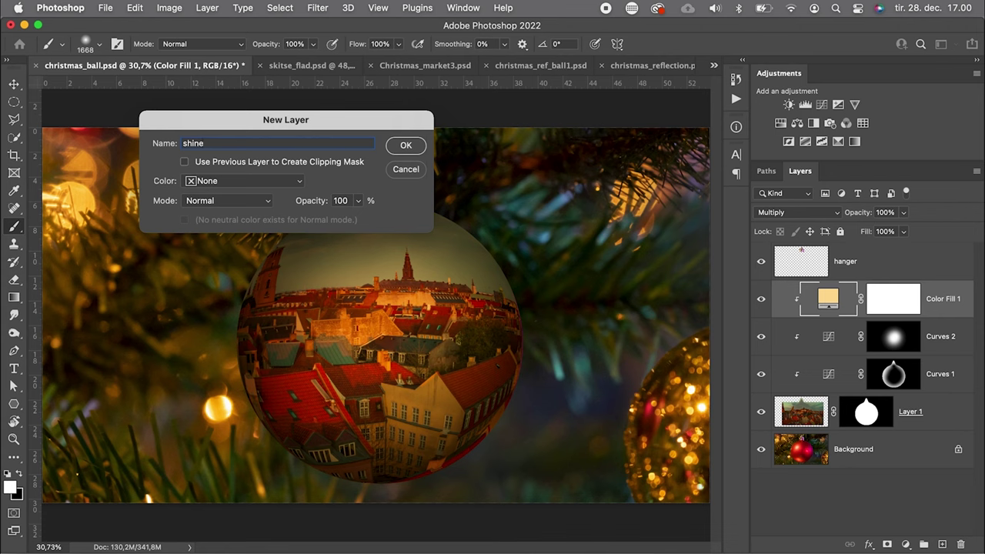
click(415, 151)
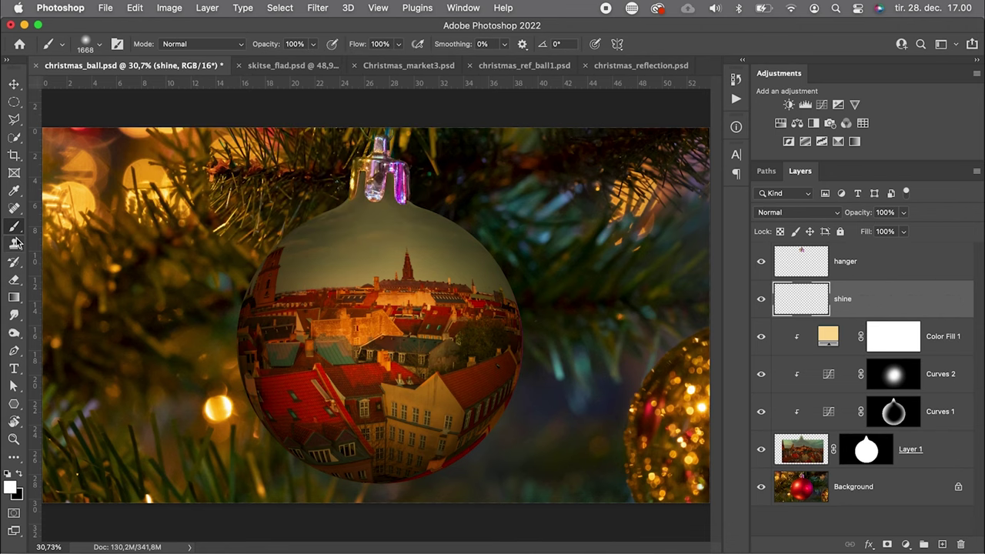
drag(395, 300, 391, 291)
click(415, 296)
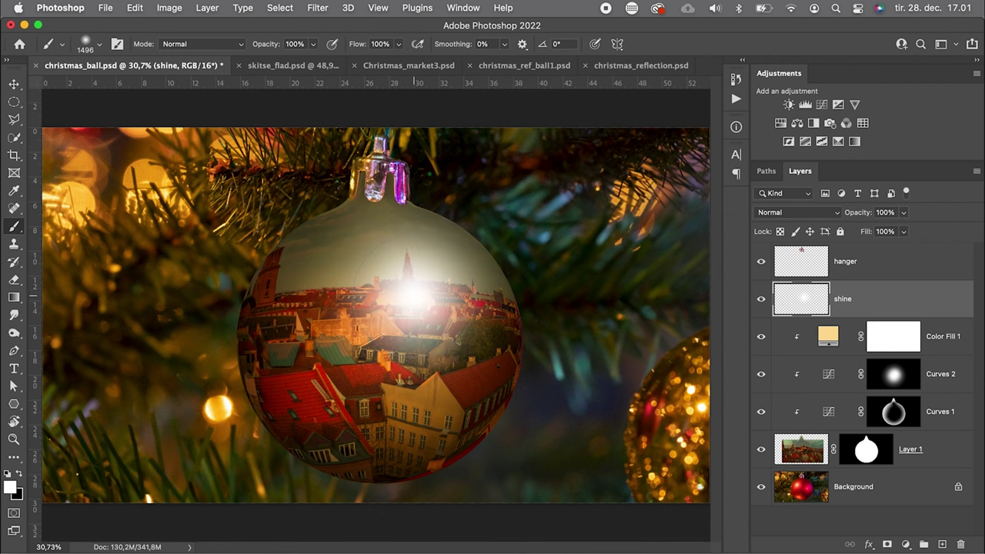
click(903, 231)
drag(904, 233, 892, 231)
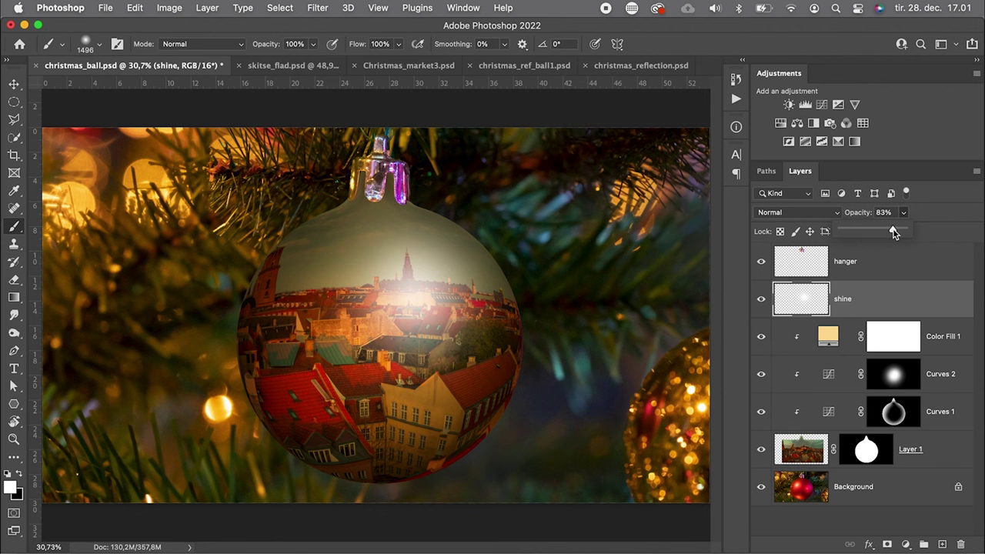
Lower the Curves 1 top endpoint to darken the highlights to output 89.
click(885, 404)
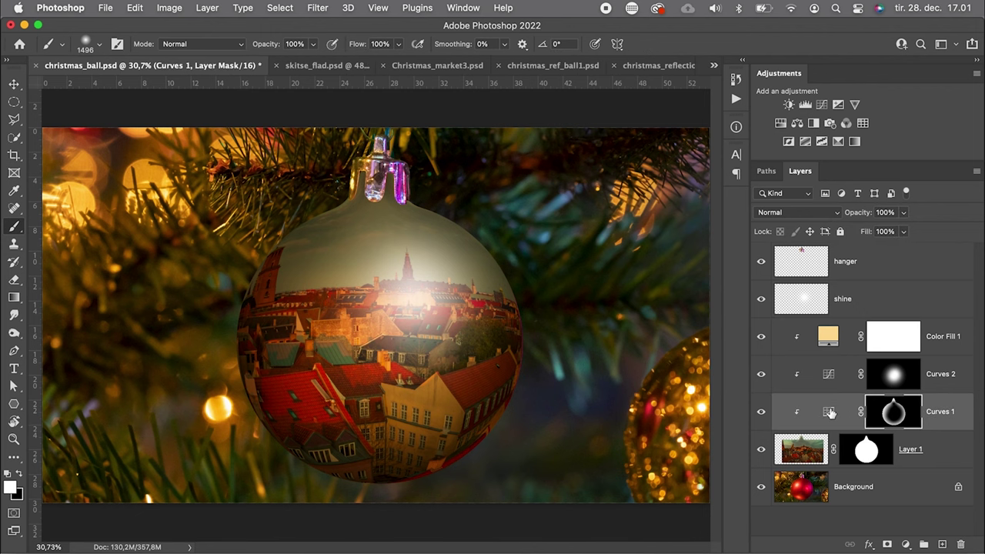
double_click(829, 412)
drag(713, 293, 713, 321)
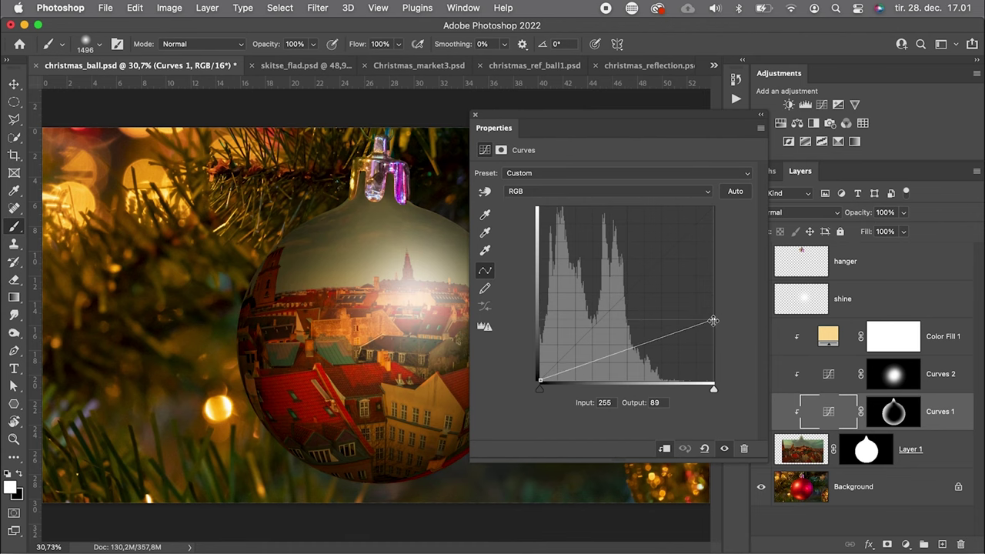
click(476, 115)
Switch to the Move tool and bring up the christmas_ref_ball1.psd document.
key(v)
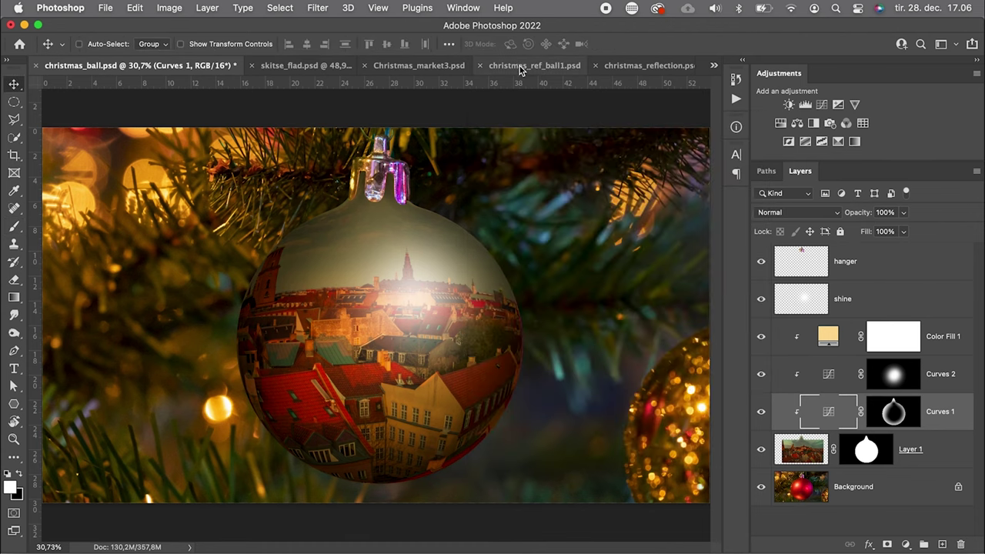
click(521, 67)
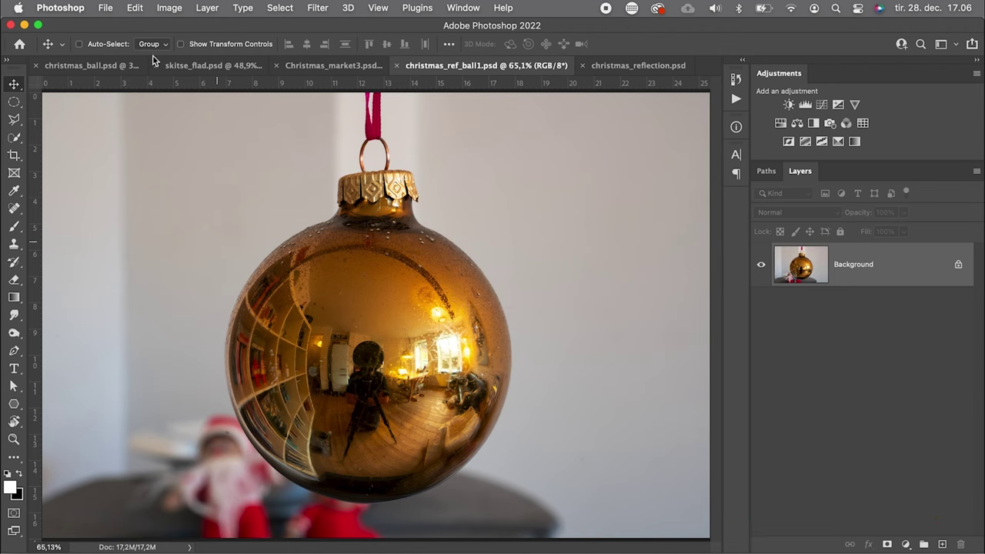
Create a new Custom 3000 × 3000 px white document via File > New.
click(107, 9)
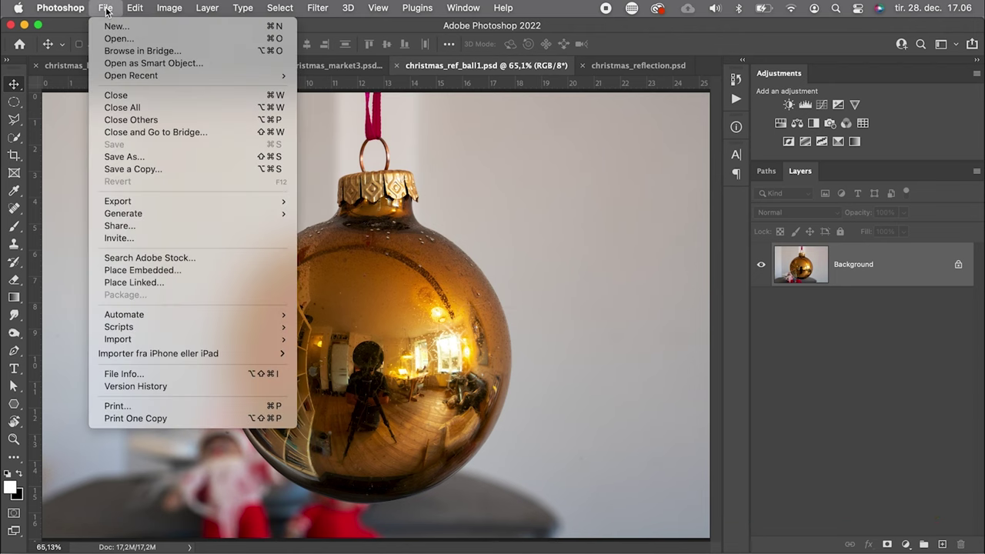
click(110, 28)
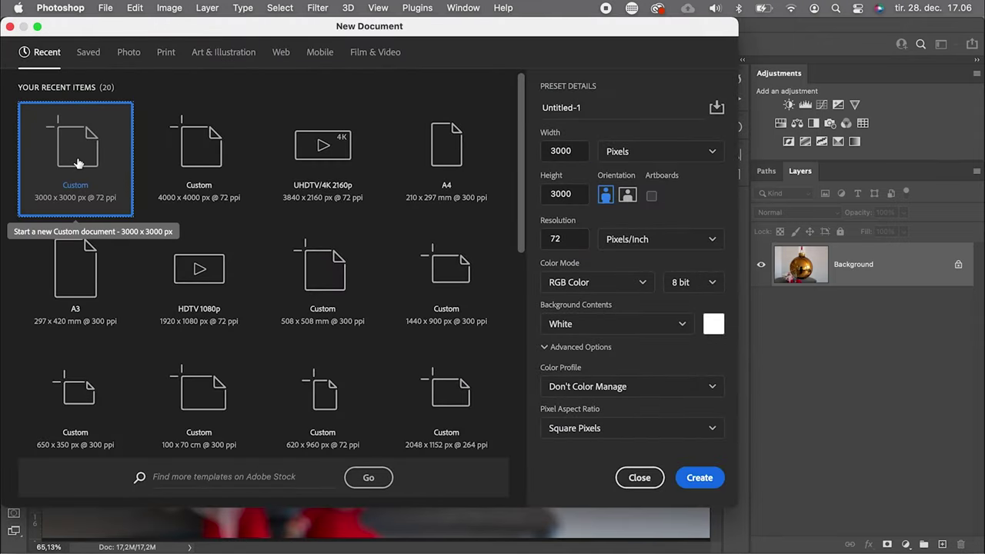
click(700, 479)
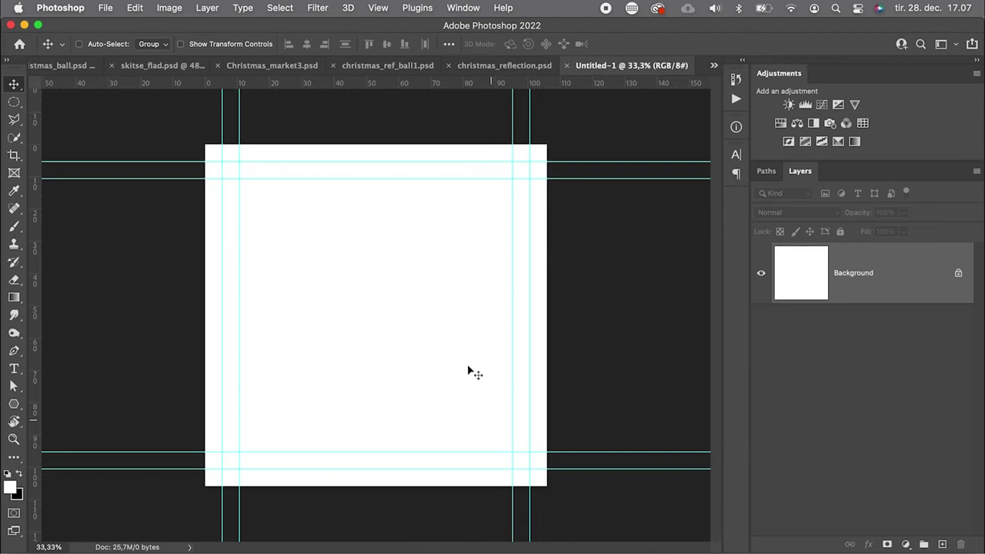
Add a New Guide Layout with 4 columns and 4 rows.
click(377, 8)
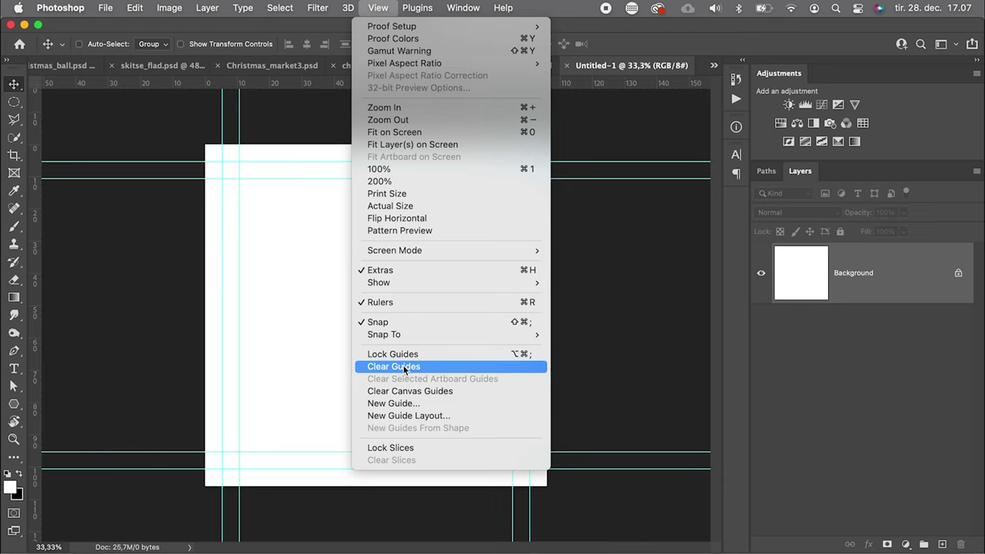
click(410, 416)
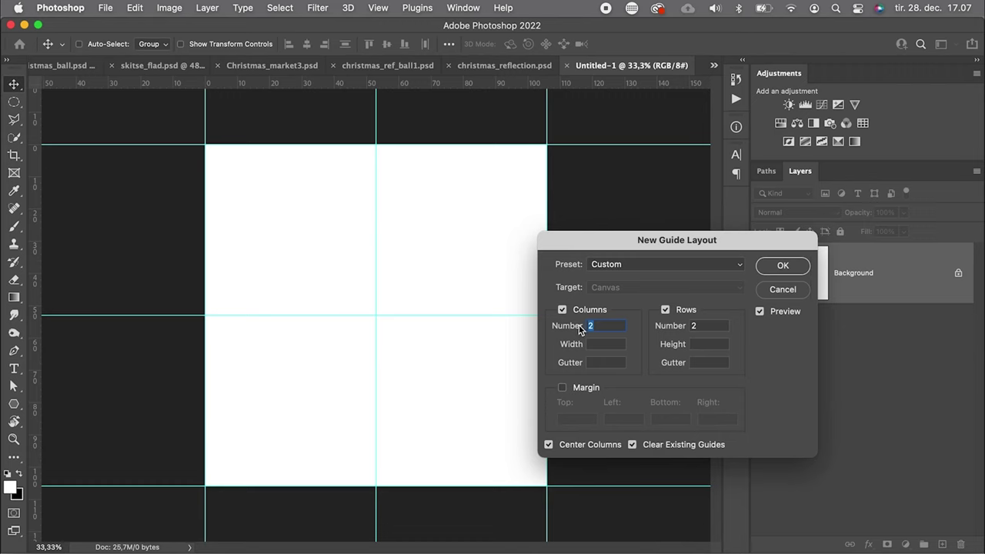
text(4)
double_click(700, 324)
text(4)
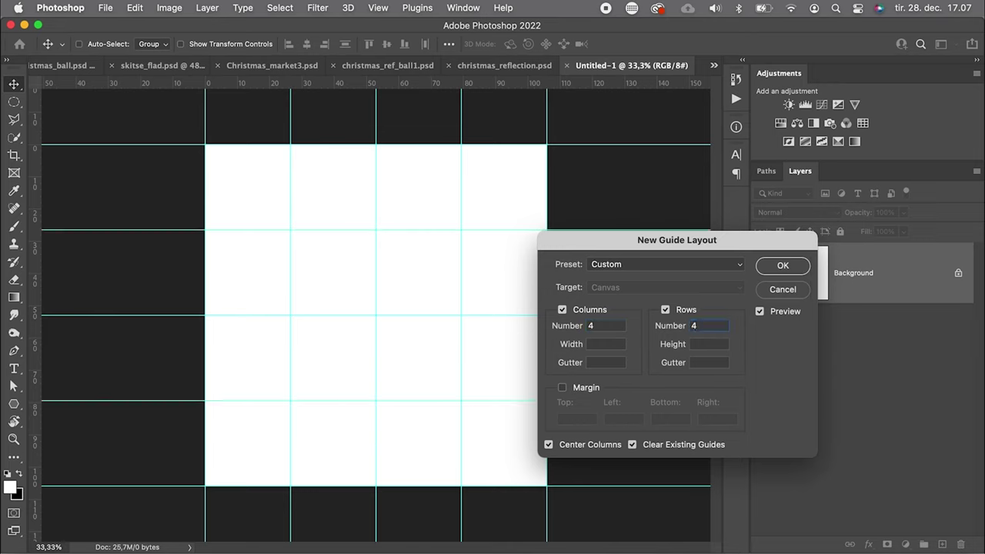
click(781, 267)
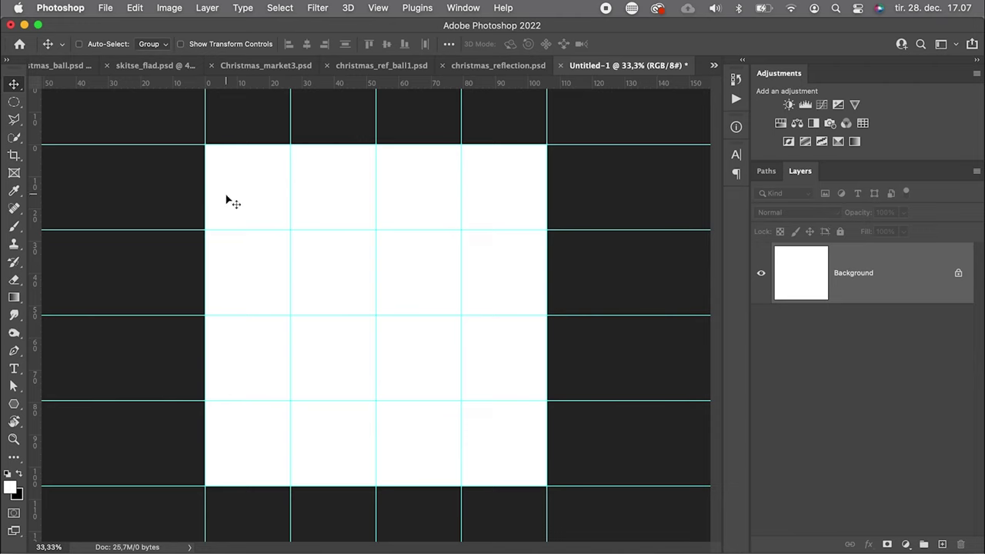
Select four alternating grid squares with the Rectangular Marquee tool.
click(14, 102)
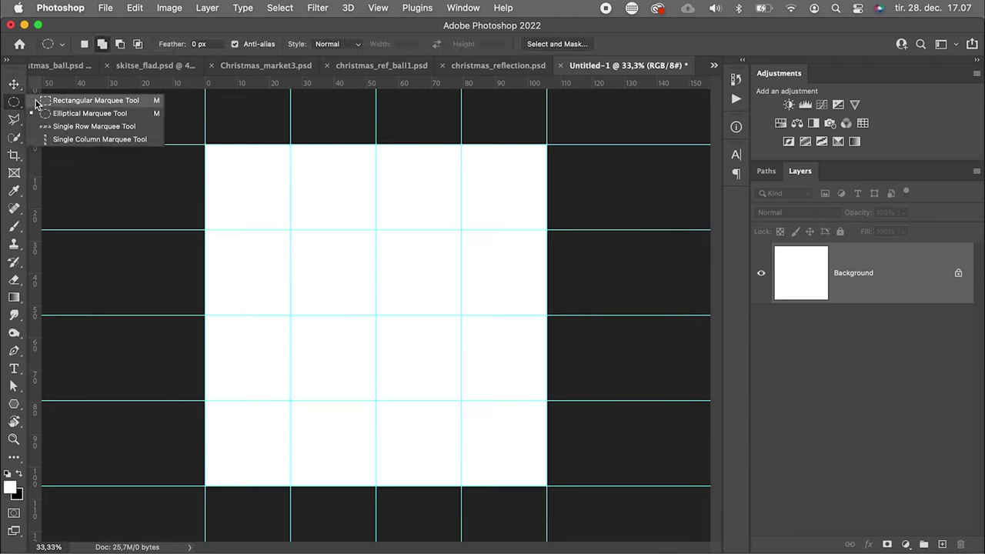
click(47, 100)
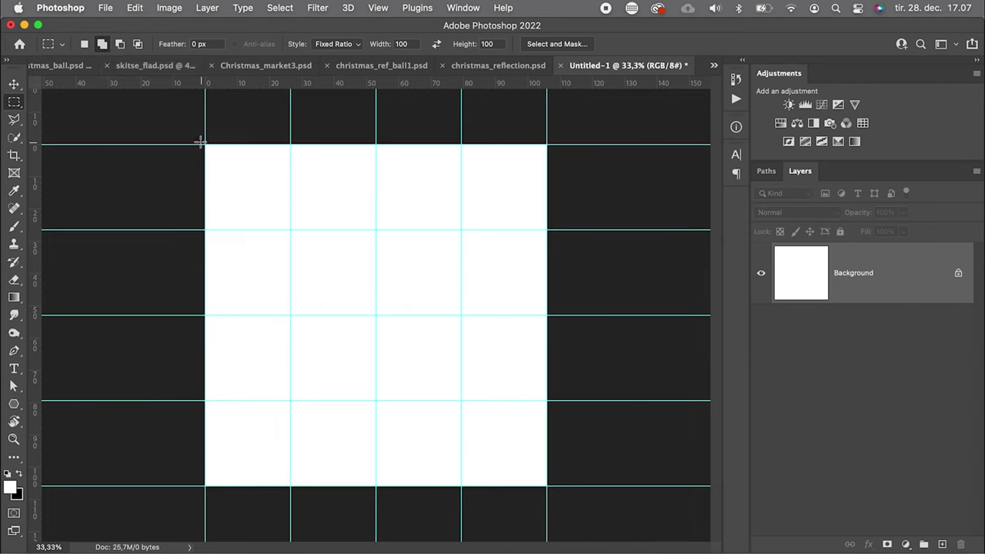
drag(204, 143, 377, 316)
drag(376, 315, 548, 487)
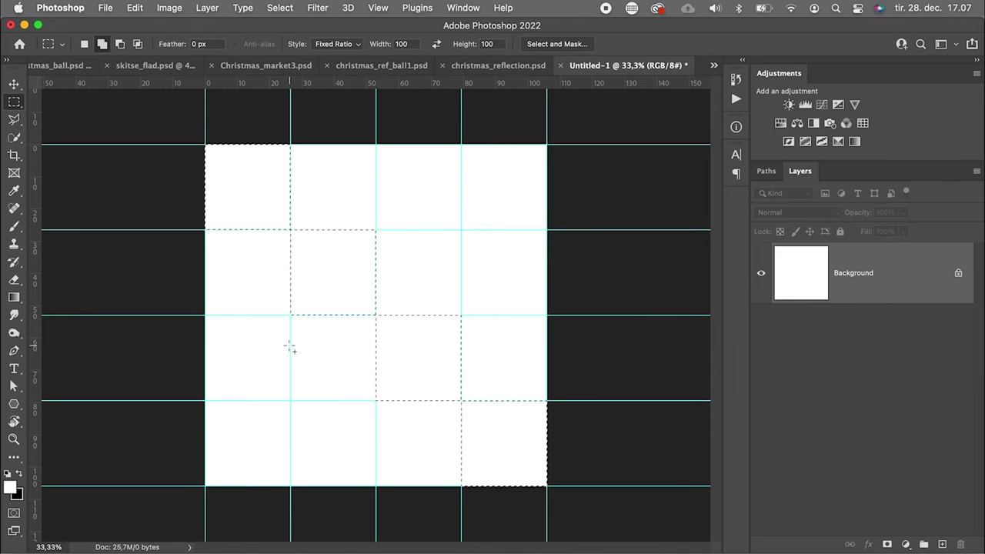
drag(204, 315, 377, 485)
drag(376, 144, 547, 315)
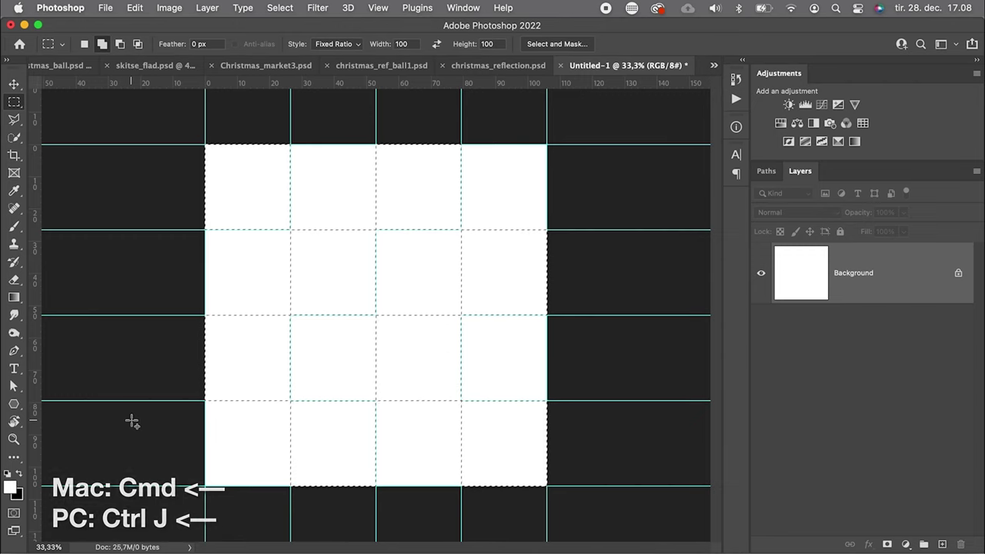
Fill the selected squares with black, deselect, and hide the guides.
key(super+BackSpace)
key(super+d)
key(super+h)
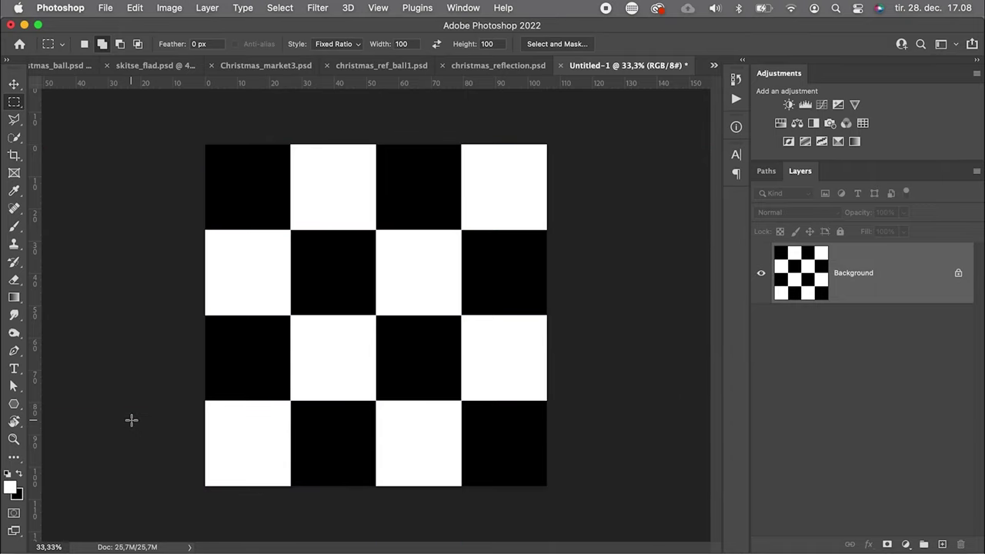
Duplicate the checkerboard layer twice and convert Layer 1 copy to a smart object.
key(super+j)
key(super+j)
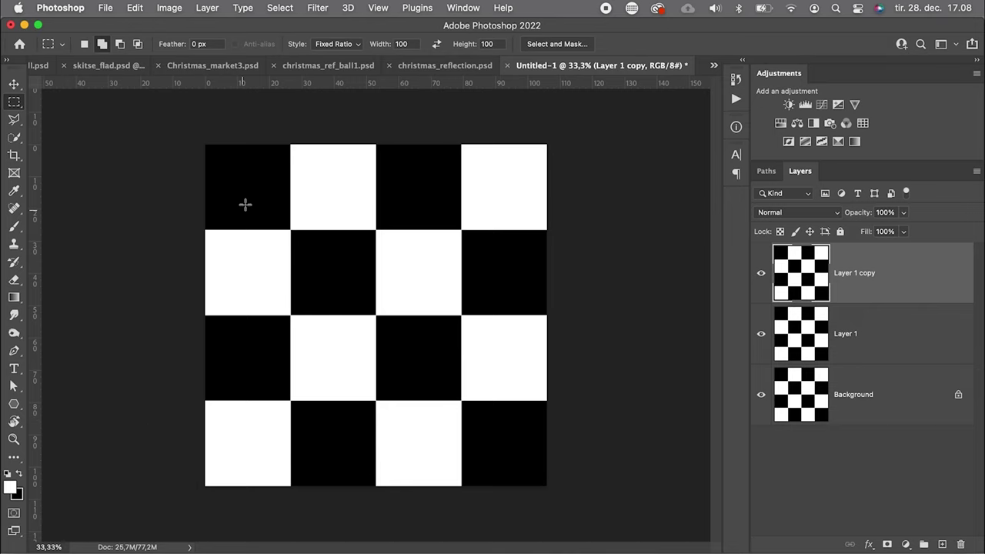
click(316, 9)
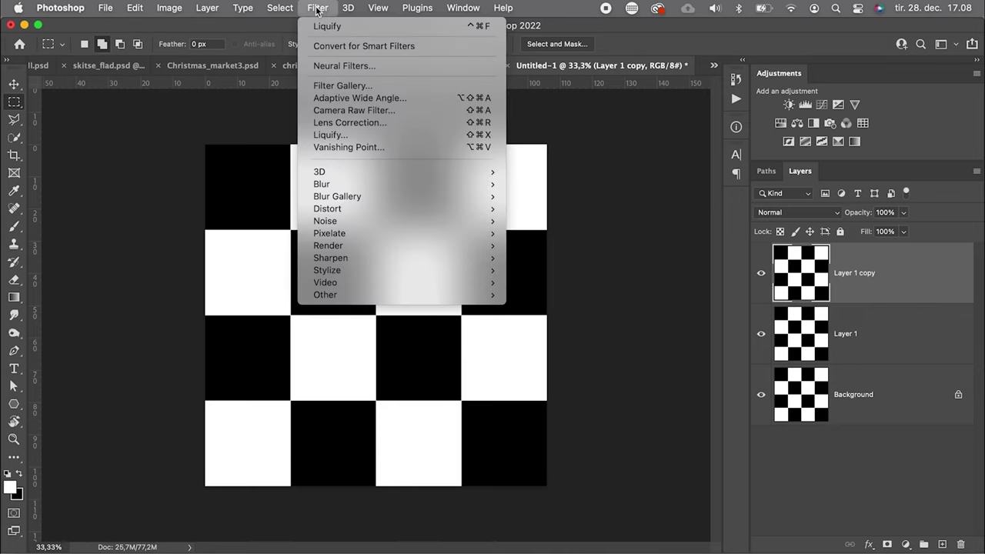
click(327, 48)
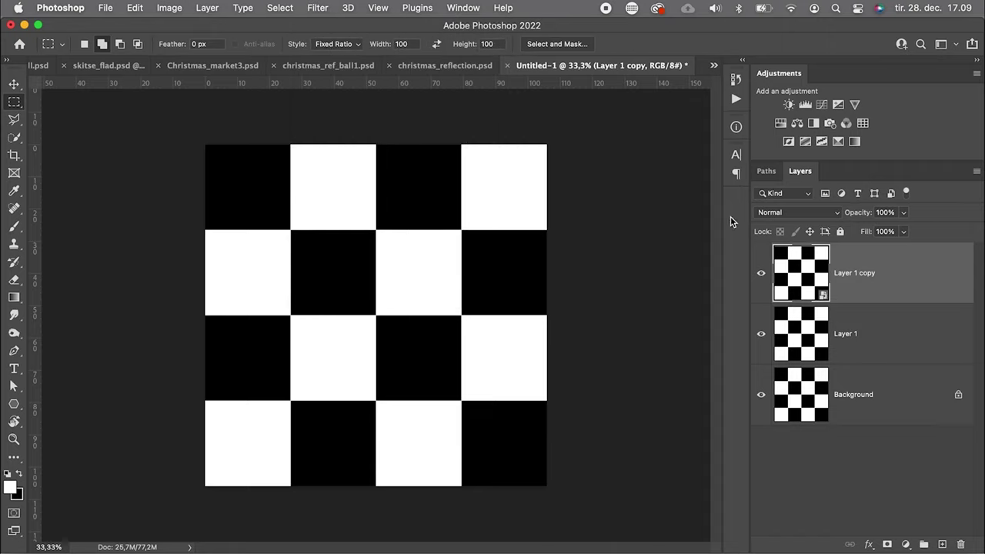
Hide Layer 1 copy, show guides, and draw a circular selection filling the checkerboard on Layer 1.
click(763, 278)
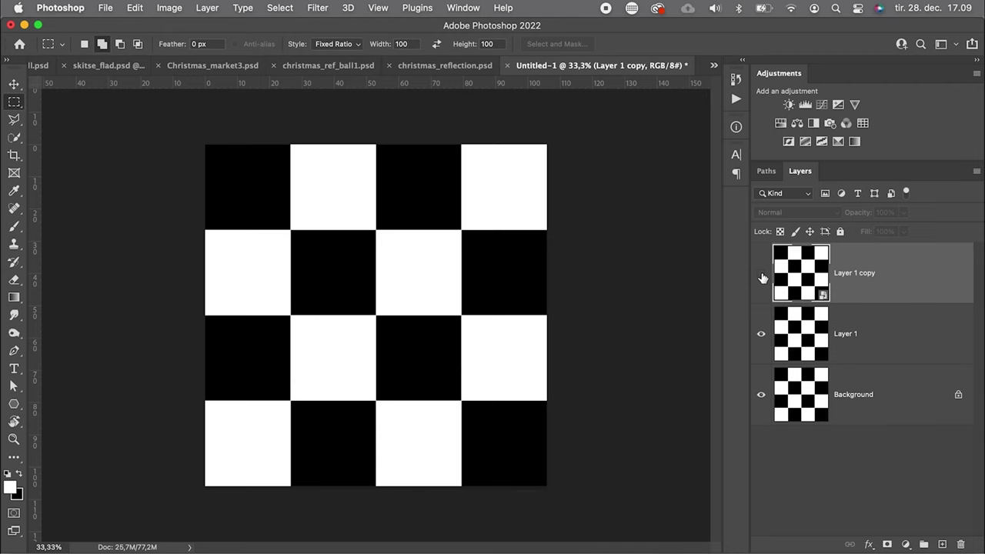
click(866, 343)
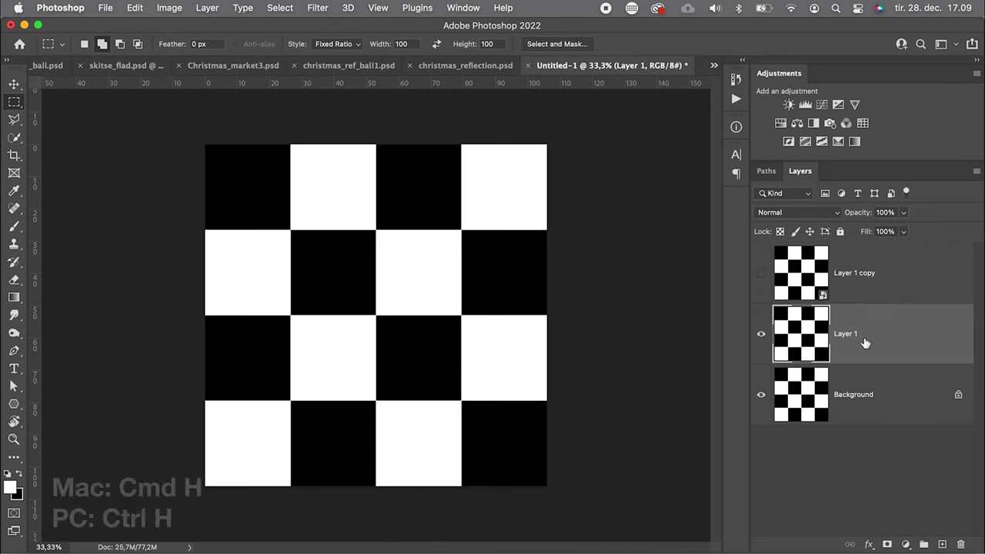
key(super+h)
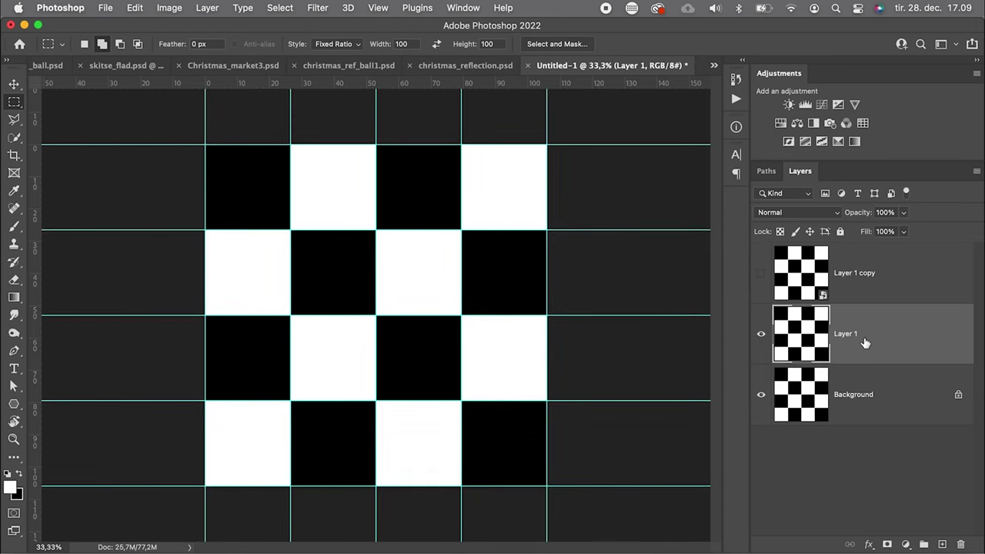
drag(14, 106, 48, 116)
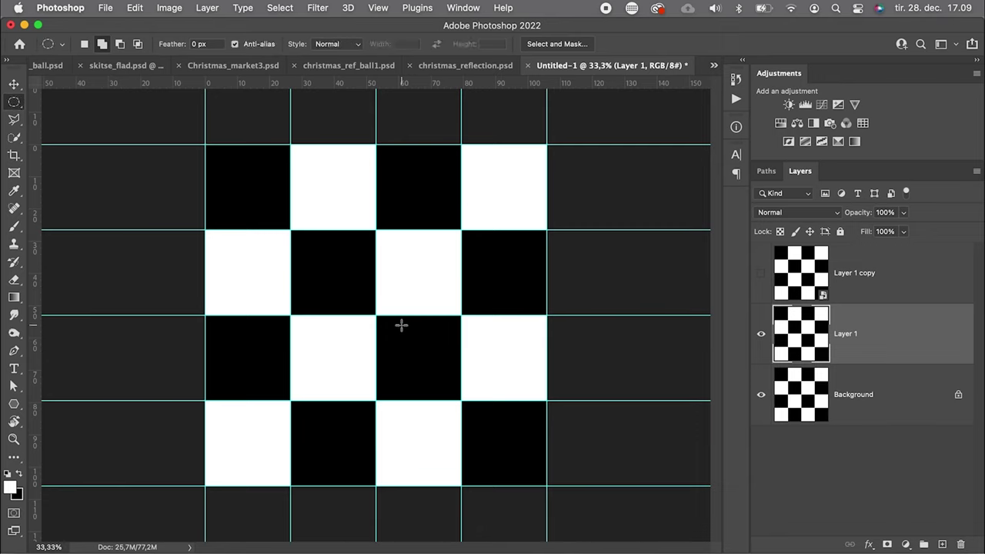
drag(376, 315, 547, 542)
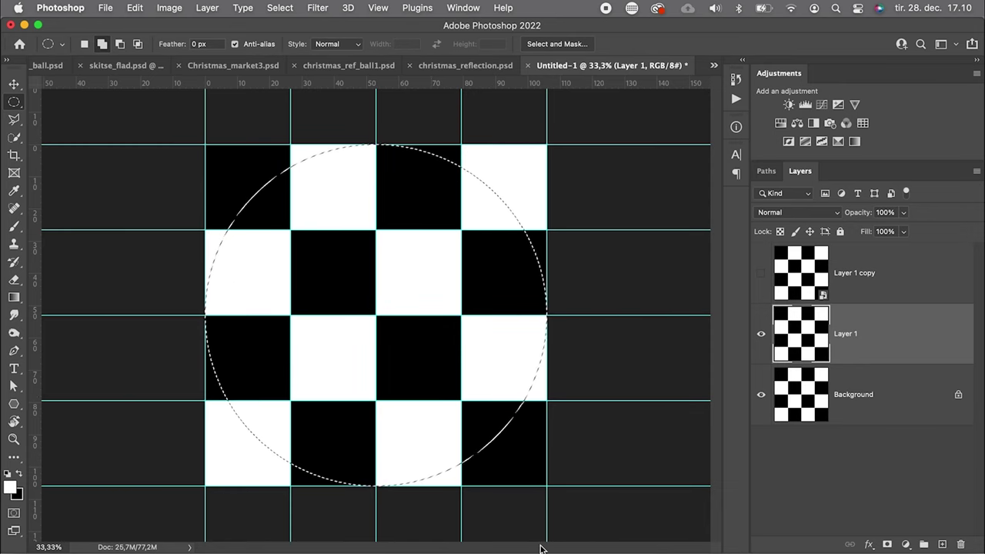
Stroke the circle with a 30 px red line inside at 50% opacity, then deselect.
click(134, 9)
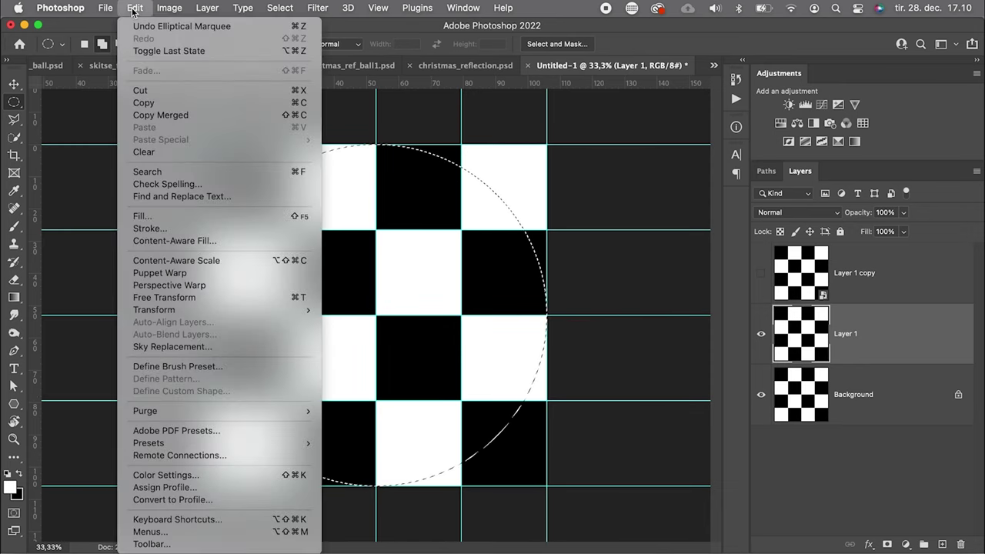
click(141, 230)
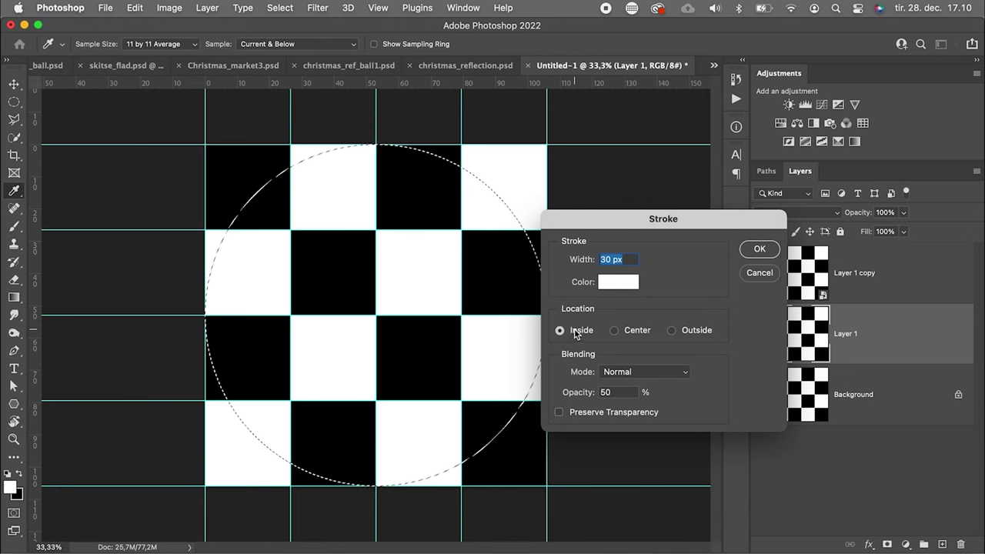
click(620, 280)
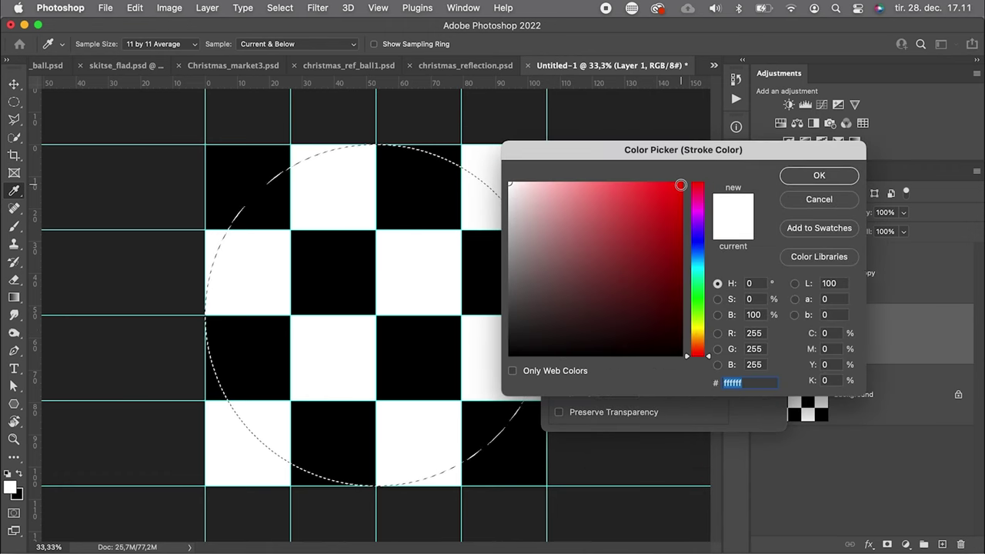
click(681, 185)
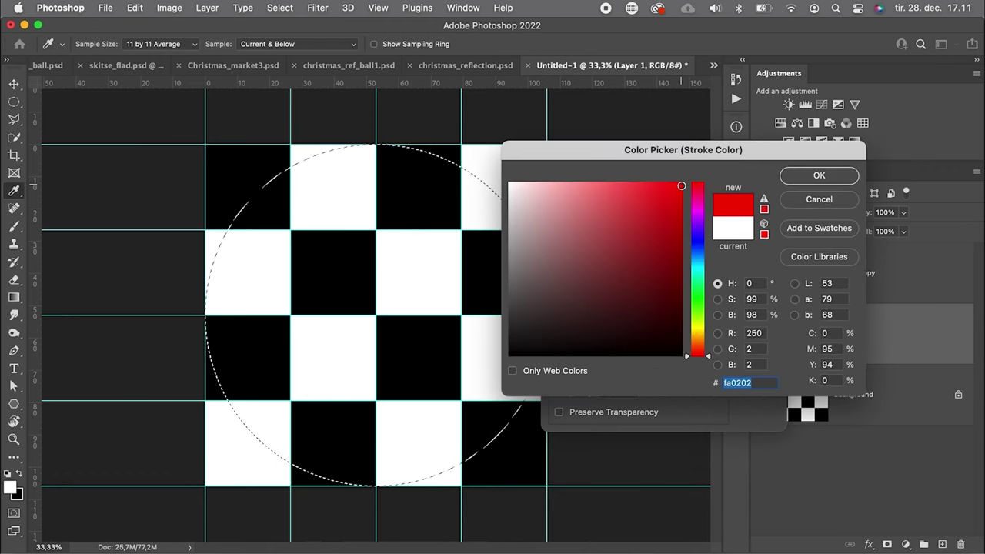
click(819, 176)
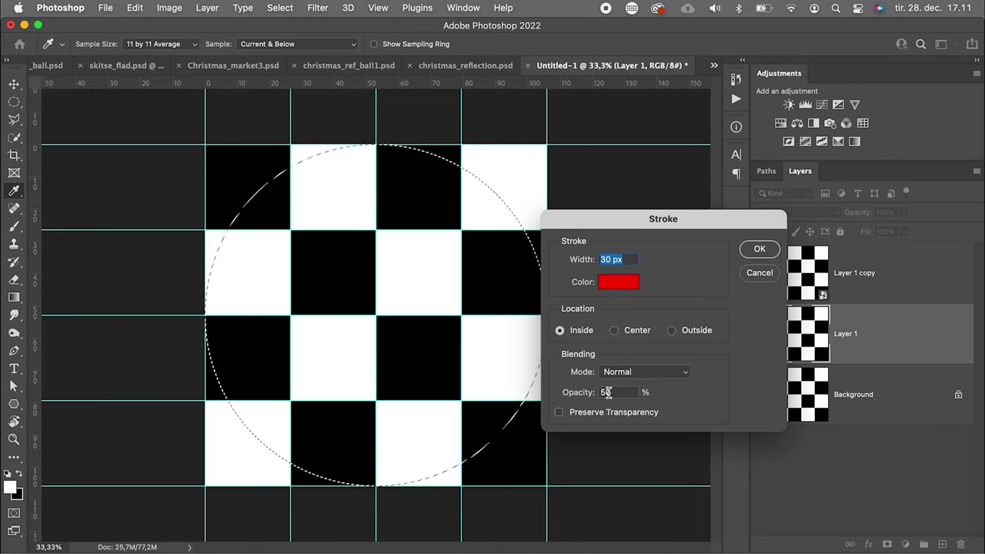
click(758, 249)
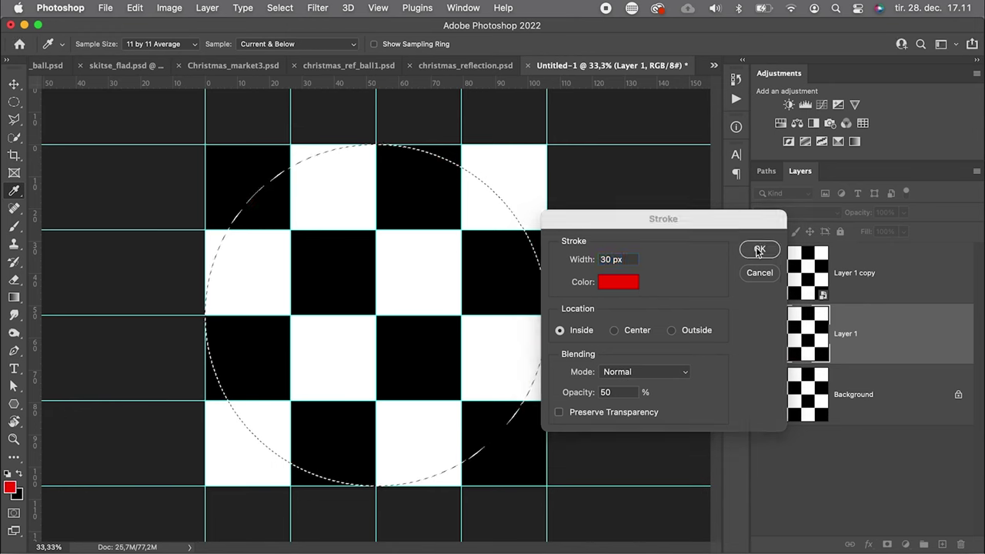
key(super+d)
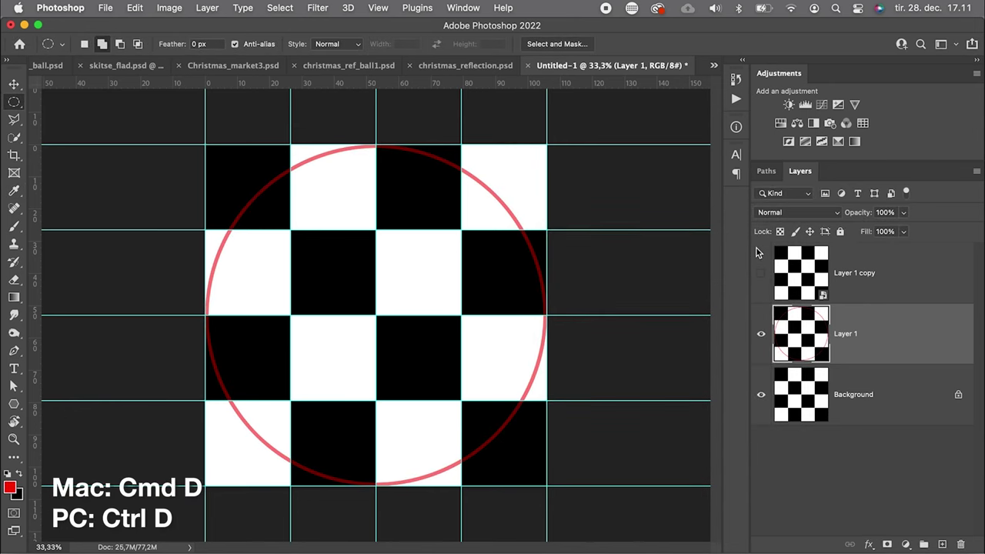
Hide Layer 1 and brush two thin corner-to-corner diagonal lines on the Background checkerboard.
click(761, 337)
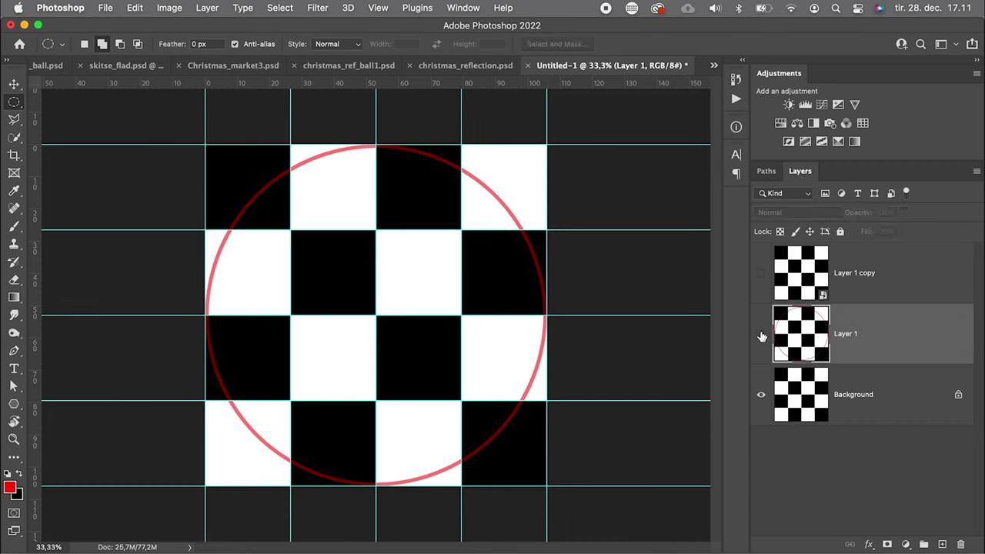
click(798, 399)
key(b)
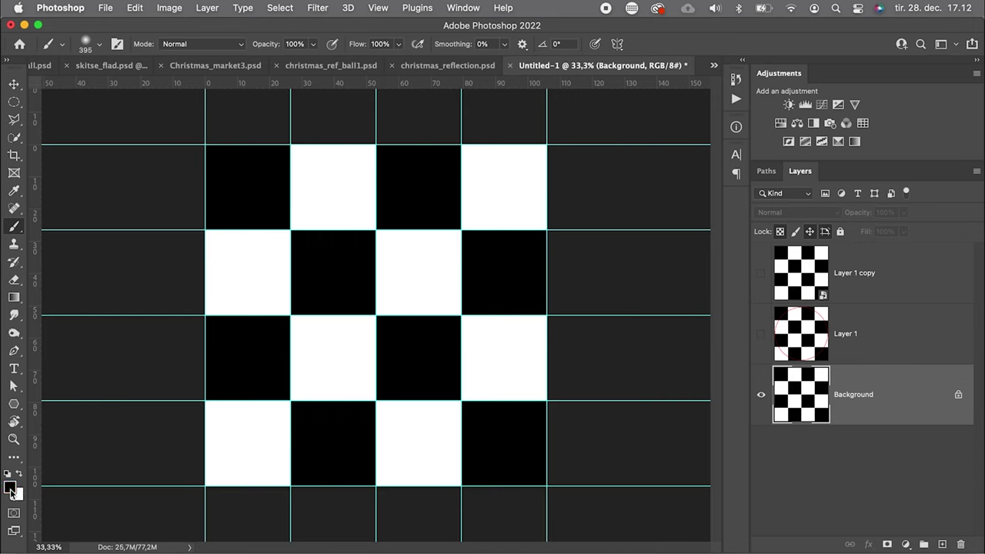
mouse_move(517, 167)
mouse_down()
mouse_move(507, 254)
mouse_move(521, 389)
mouse_move(474, 381)
mouse_up()
shift+click(206, 485)
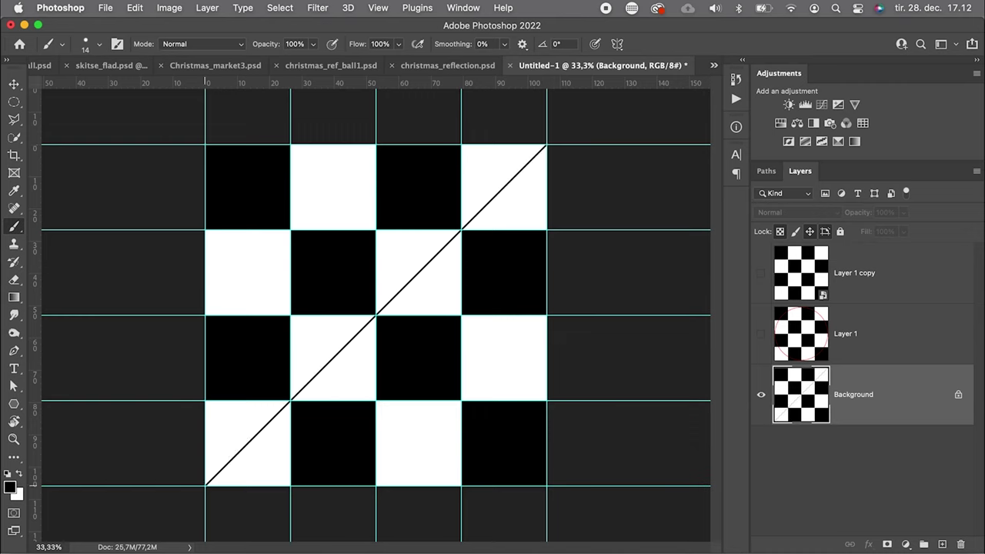
key(d)
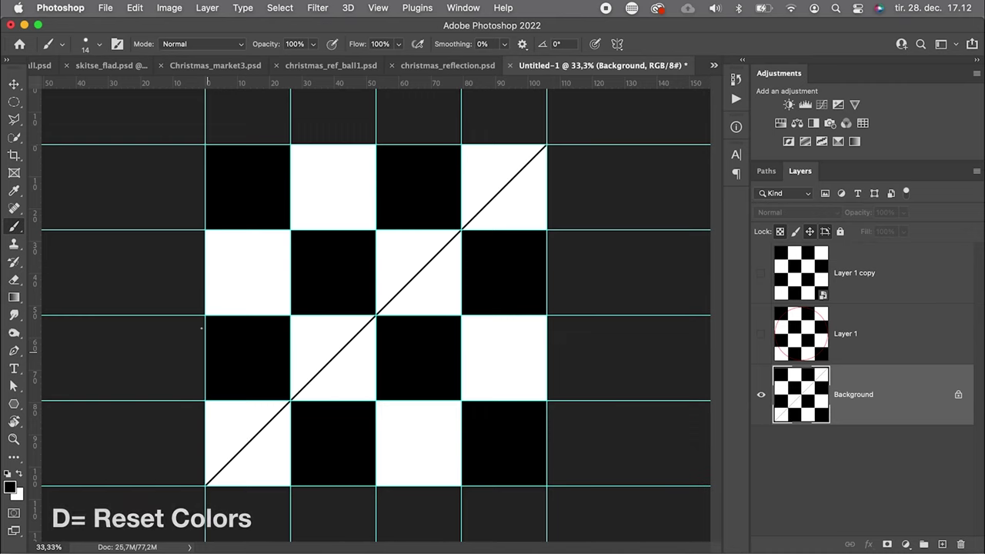
key(x)
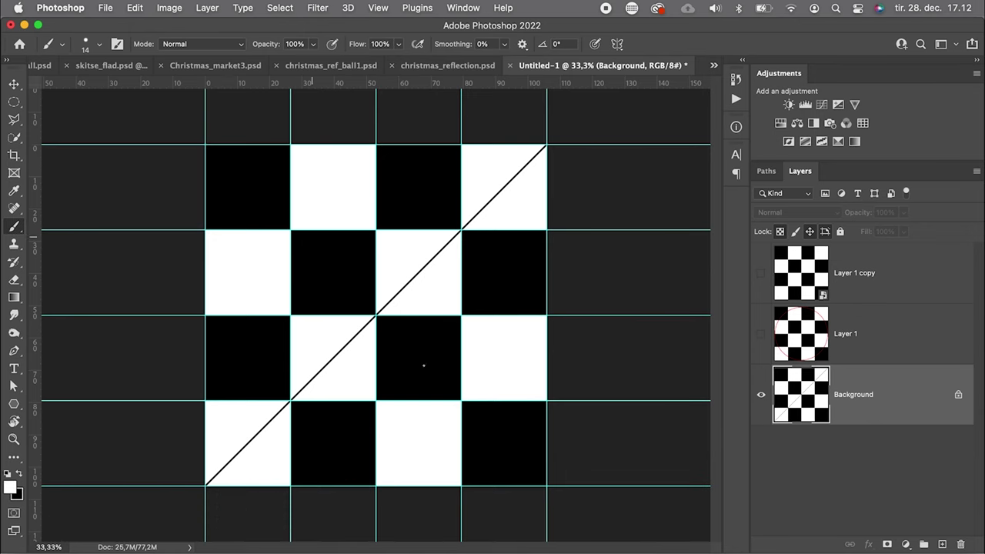
click(205, 144)
shift+click(547, 485)
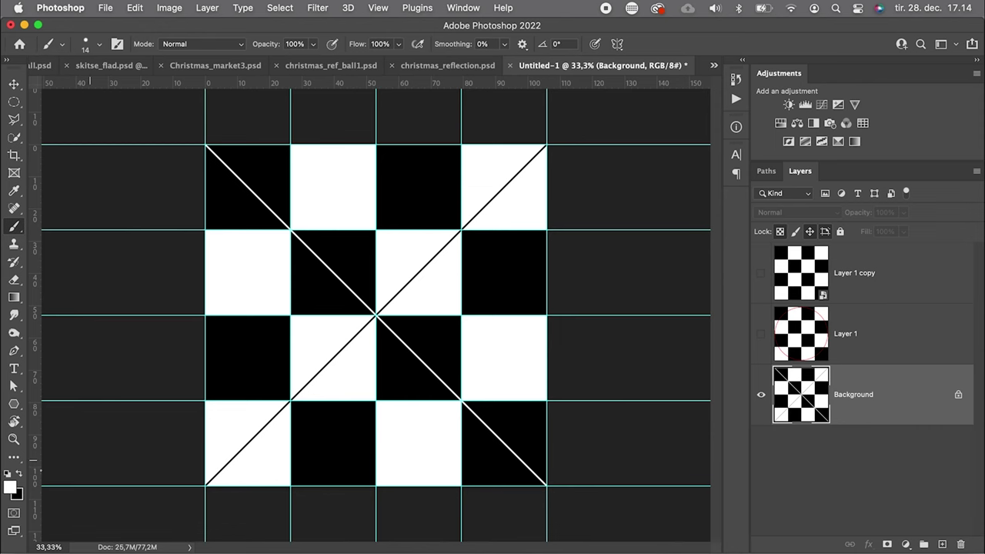
Set the foreground colour to mid grey with brightness 50%.
click(8, 487)
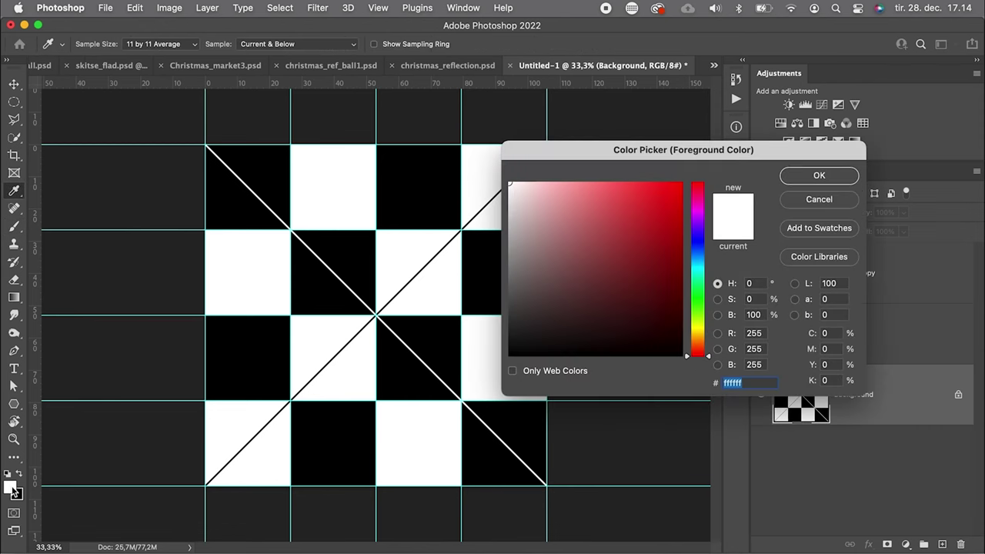
click(760, 314)
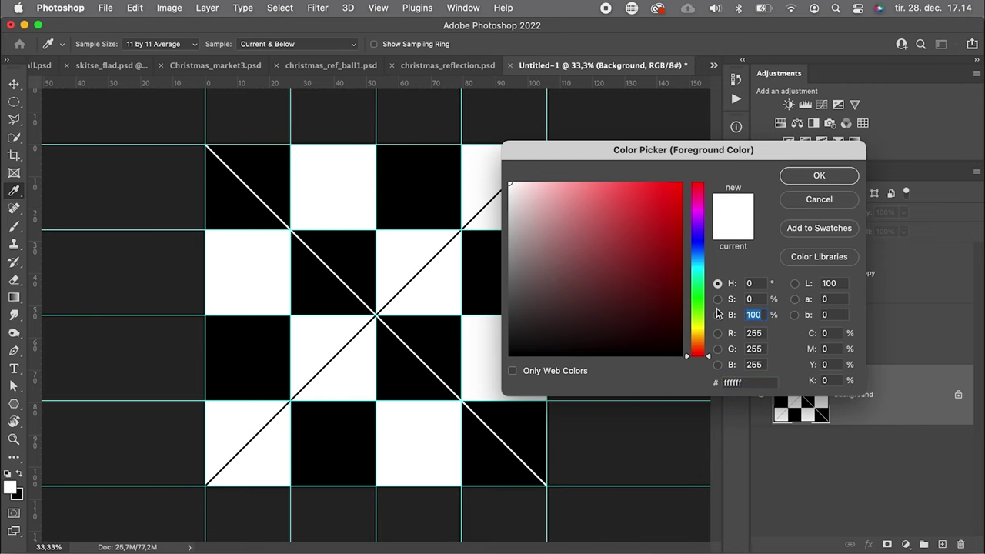
text(50)
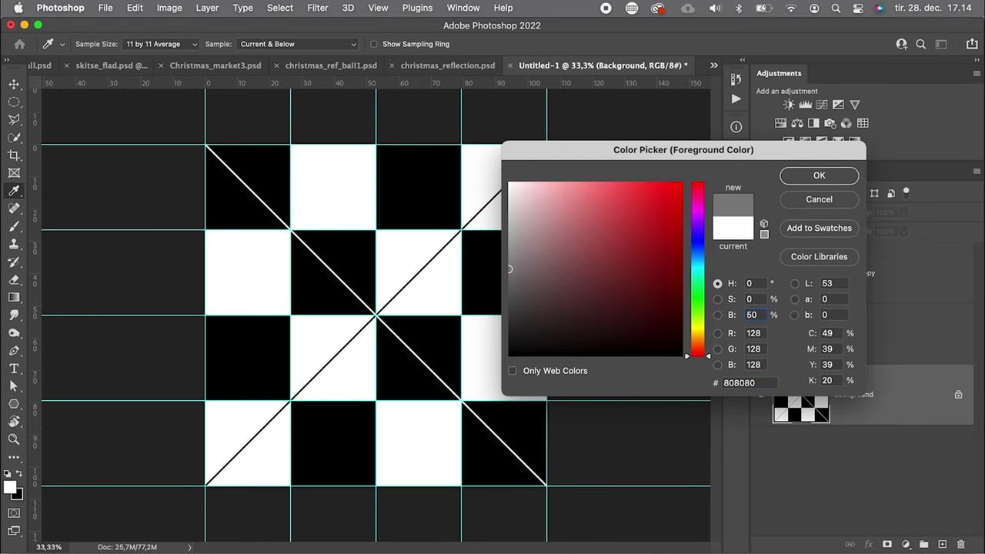
key(Return)
key(b)
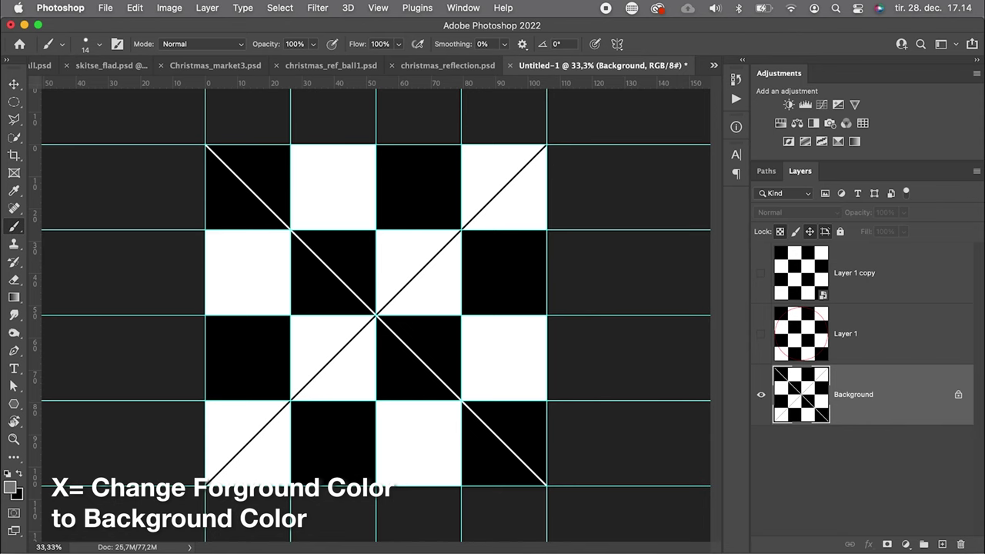
key(c)
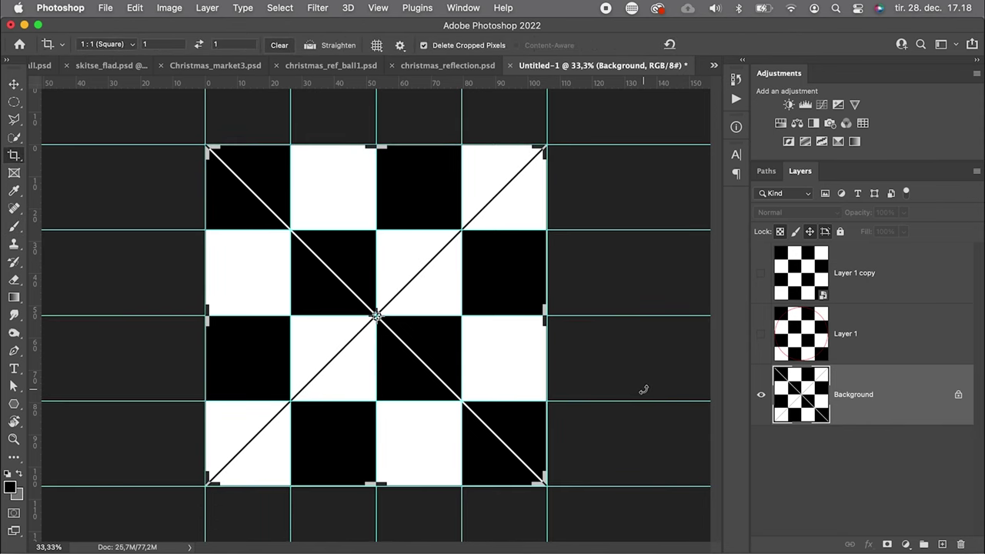
key(super+minus)
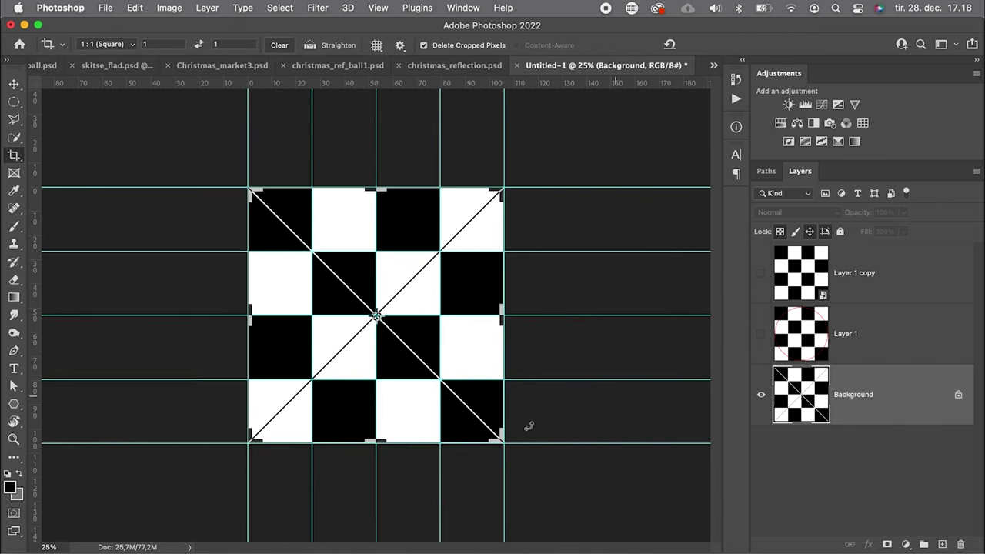
Enlarge the canvas evenly with the Crop tool, adding a grey margin, and clear all guides.
drag(501, 441, 561, 509)
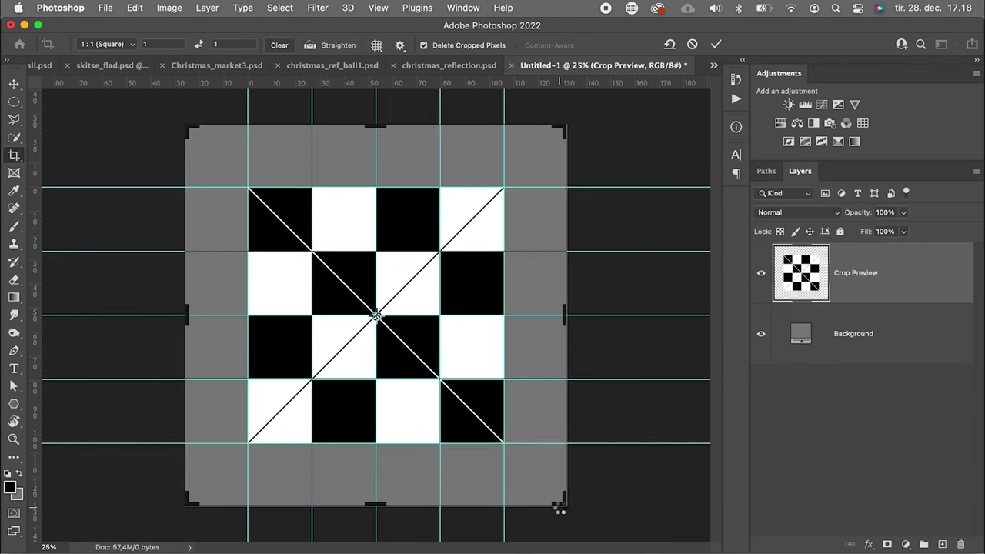
key(Return)
key(super+semicolon)
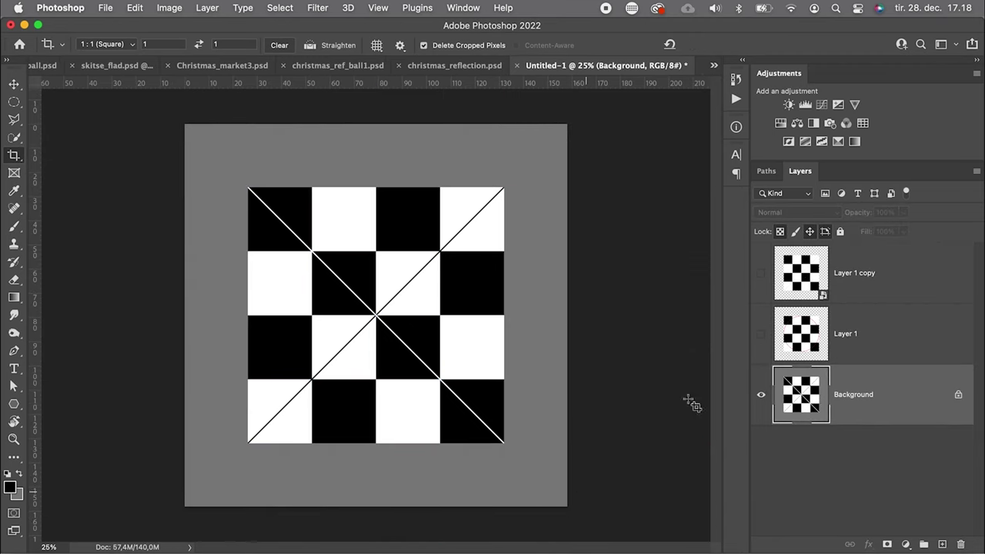
Show Layer 1 and rotate it 45° into an eight-pointed star, then fit the canvas in view.
click(759, 333)
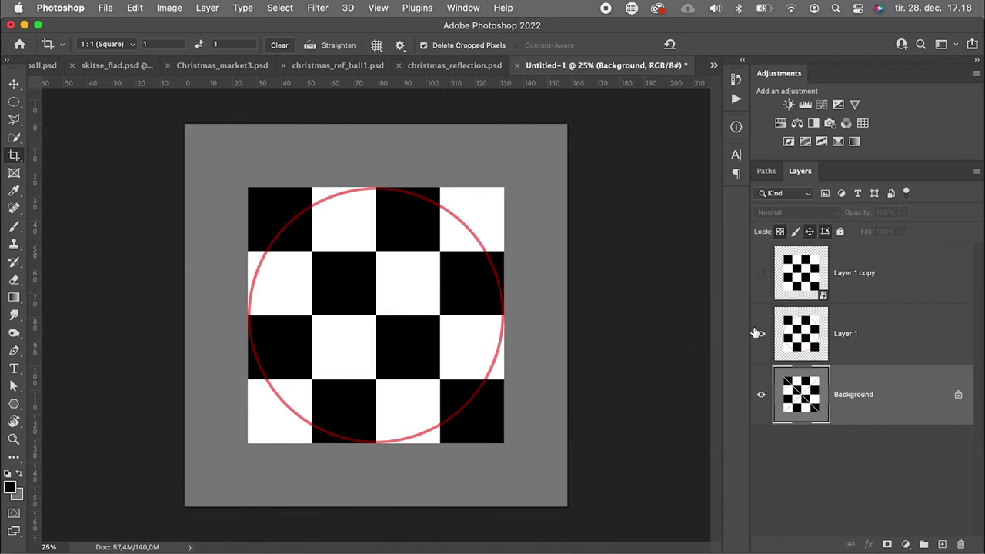
click(800, 333)
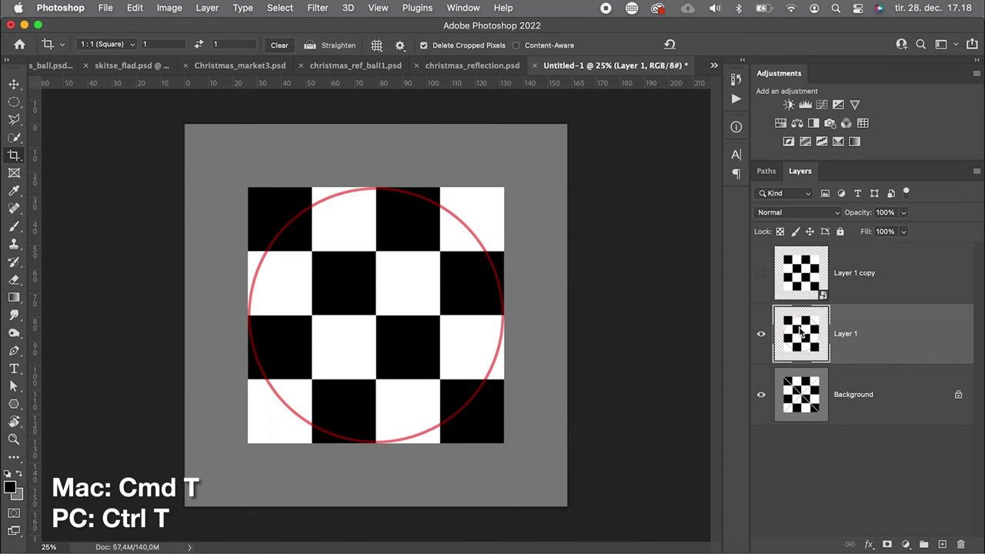
key(super+t)
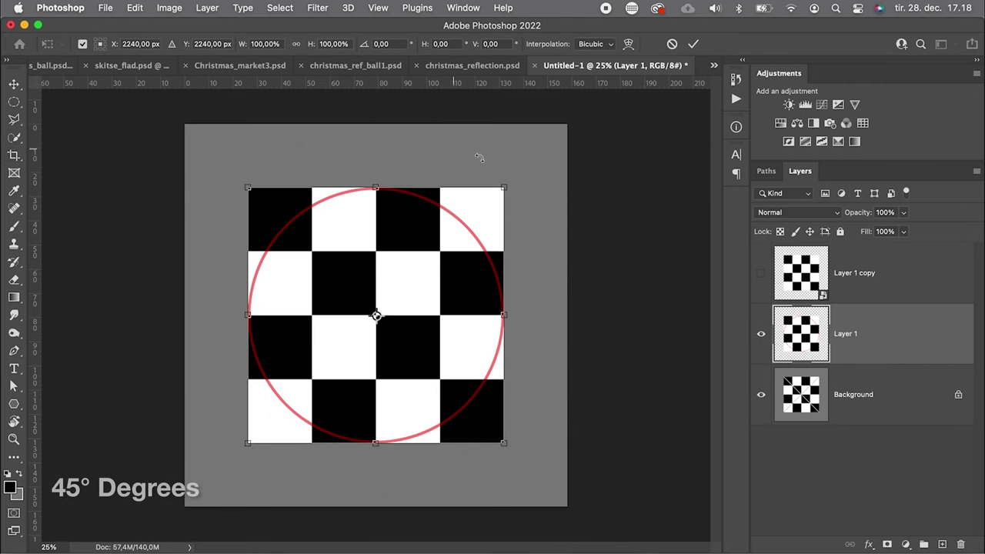
drag(514, 178, 550, 314)
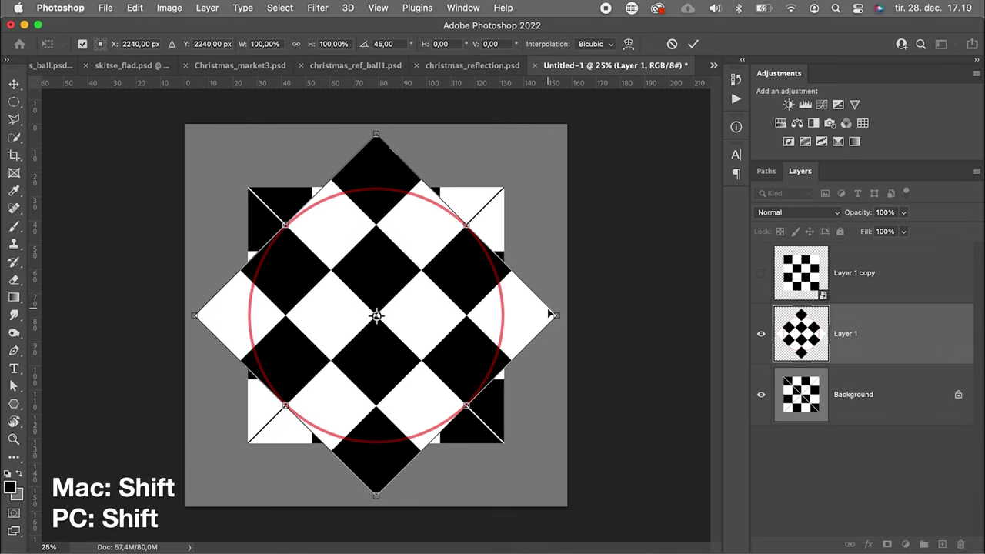
key(Return)
key(c)
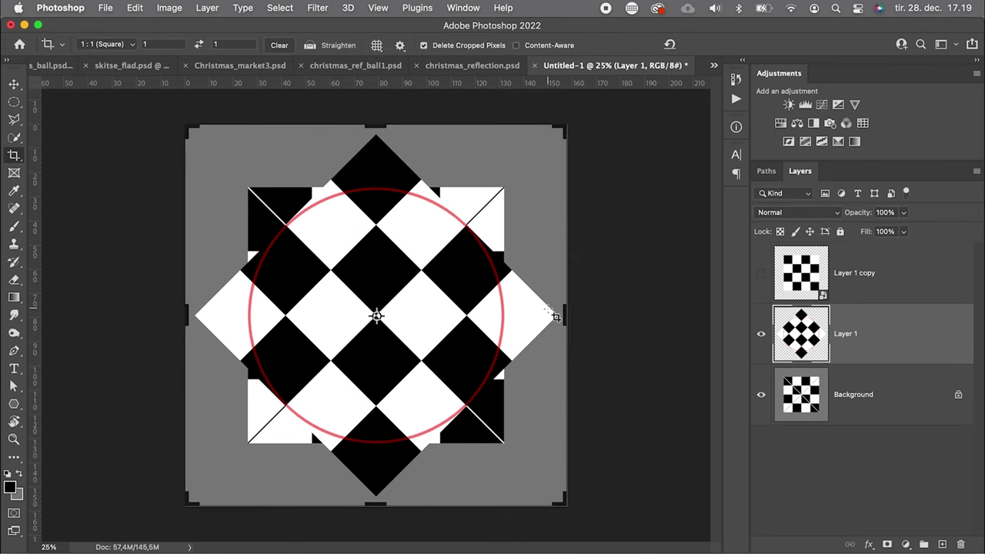
key(v)
key(super+0)
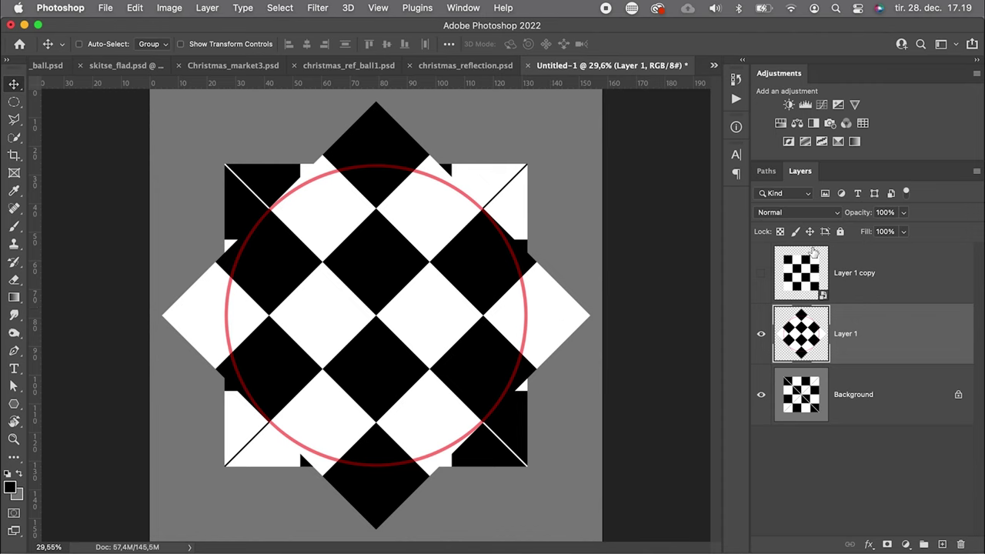
Show Layer 1 copy, enter Warp, and pull all four corners in toward the circle.
click(796, 275)
click(760, 274)
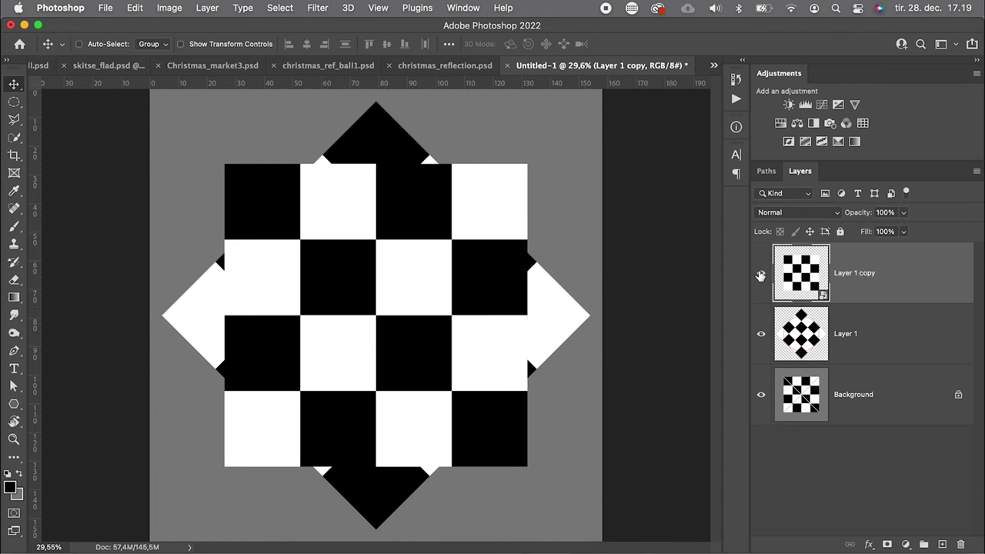
key(super+t)
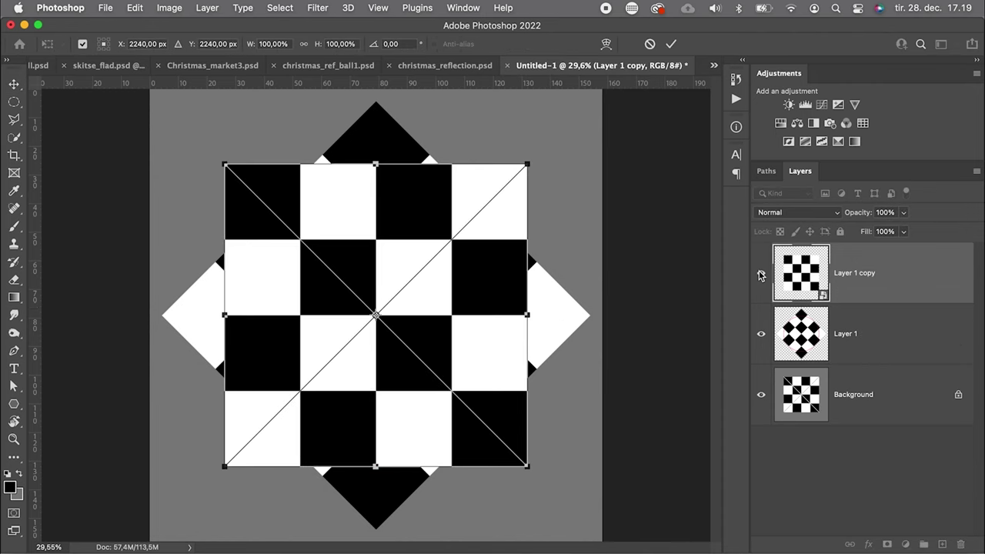
click(606, 44)
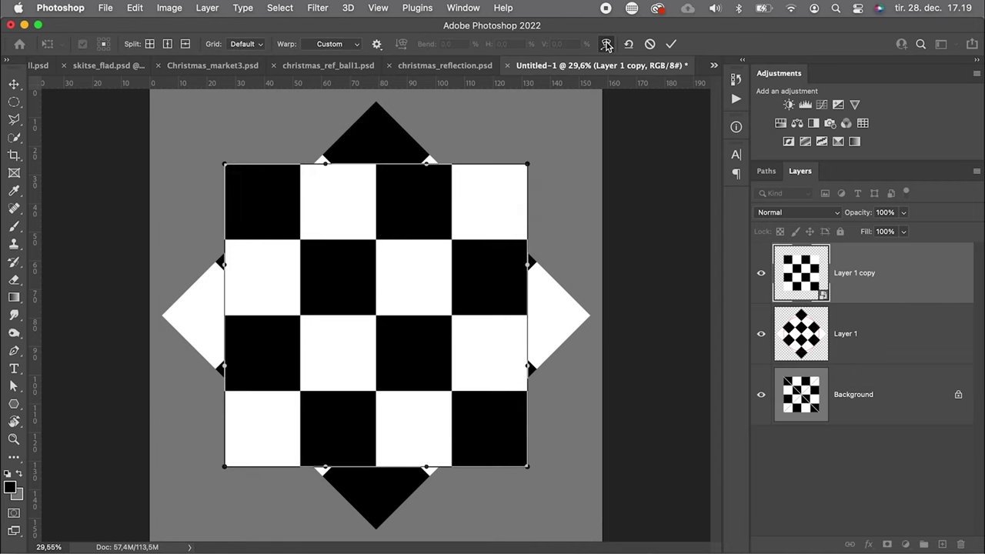
drag(529, 169, 481, 208)
drag(224, 163, 268, 208)
drag(225, 468, 269, 422)
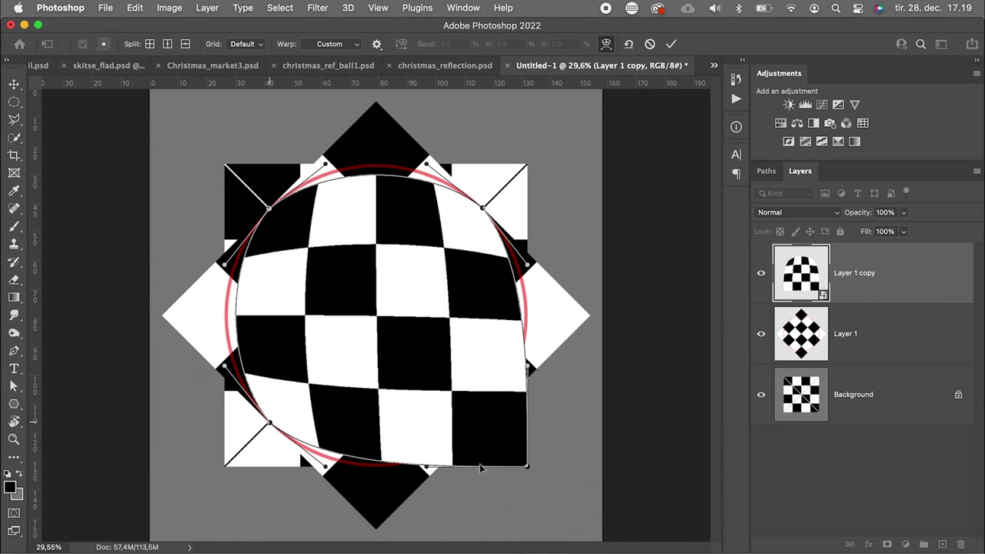
drag(527, 466, 482, 425)
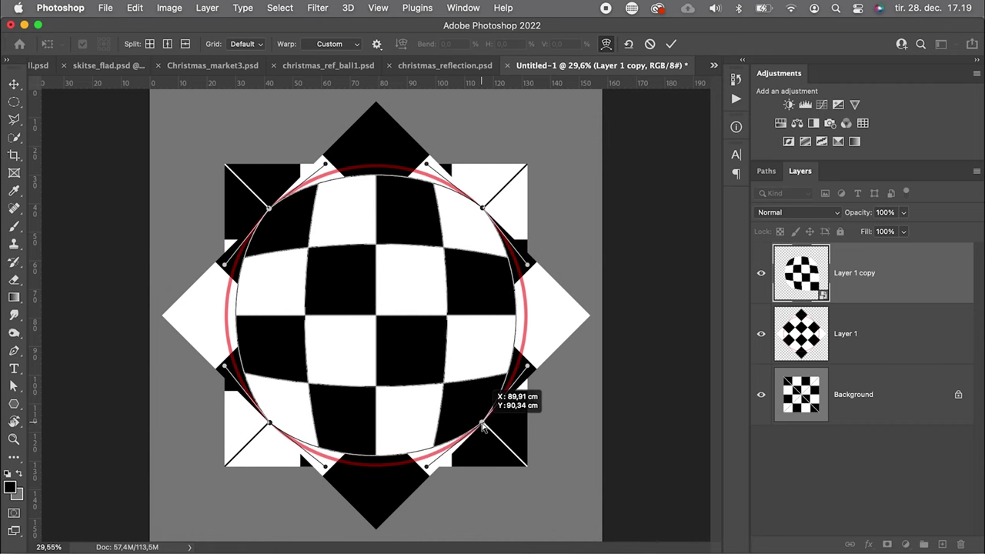
Push the warp's edges and interior outward until the checkerboard bulges into a sphere.
drag(426, 466, 424, 481)
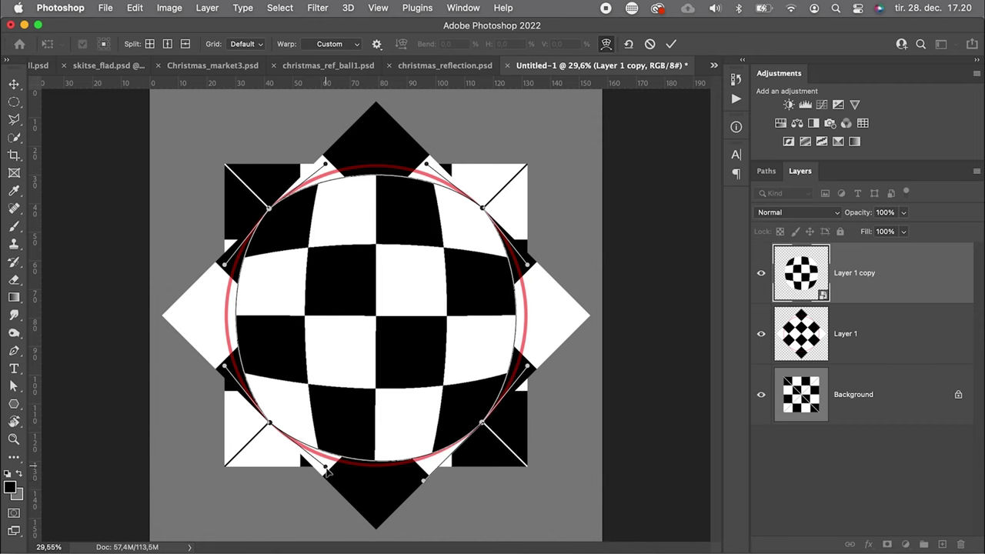
drag(326, 471, 327, 479)
drag(225, 367, 209, 362)
drag(225, 264, 209, 267)
drag(325, 164, 328, 150)
drag(426, 164, 426, 157)
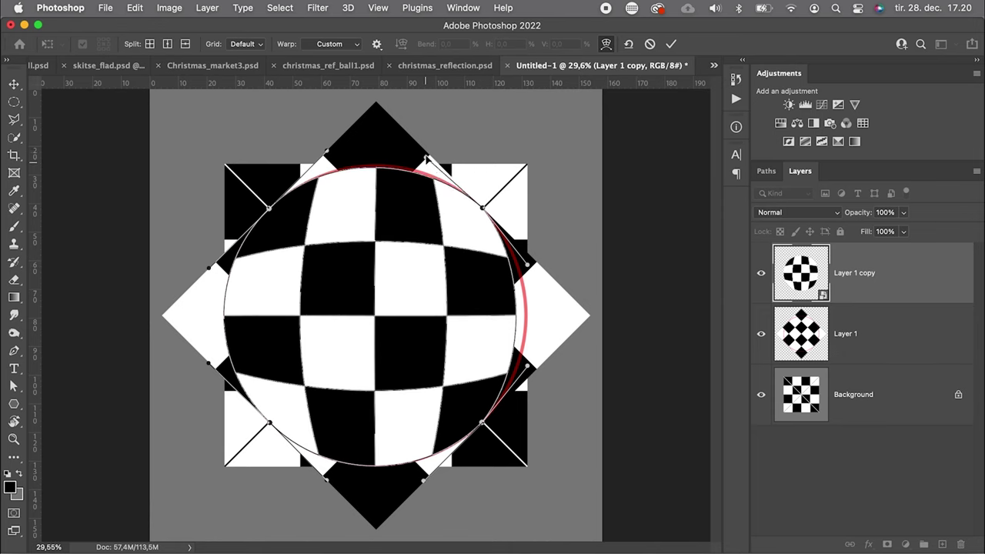
drag(527, 264, 541, 267)
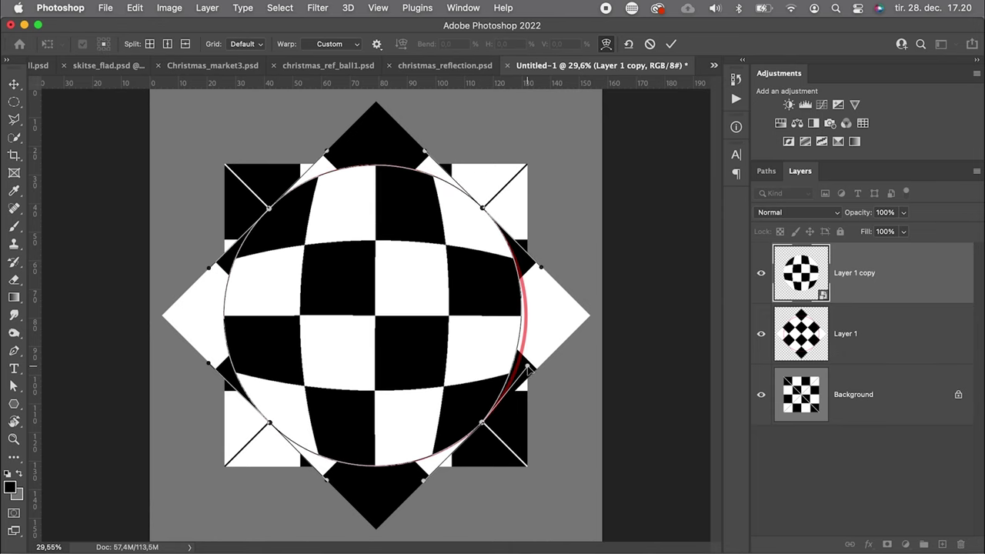
drag(528, 369, 541, 366)
drag(376, 244, 377, 208)
drag(376, 389, 376, 406)
drag(416, 304, 468, 315)
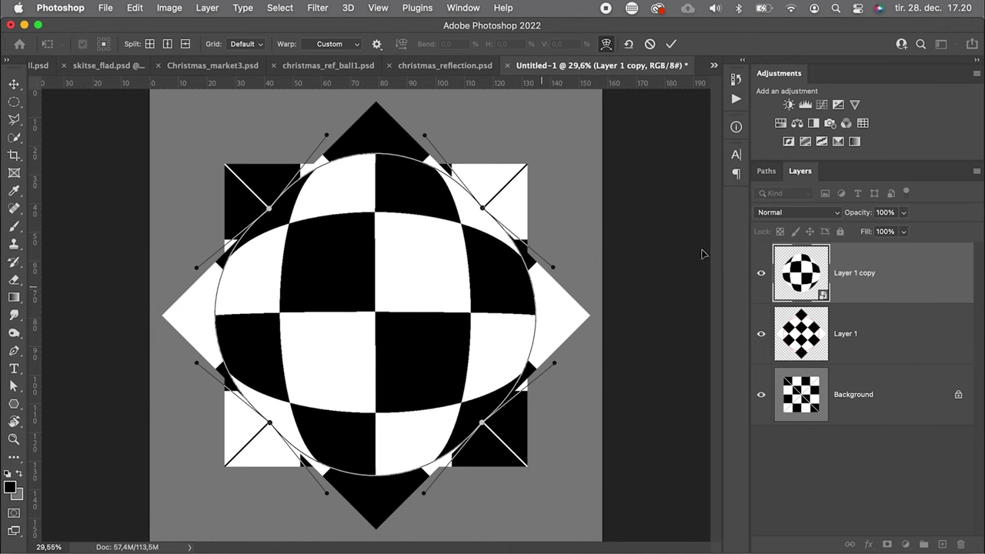
click(905, 213)
Drop Layer 1 copy to 65% opacity and reshape the warp bulge's edges to the red circle.
drag(906, 231, 883, 232)
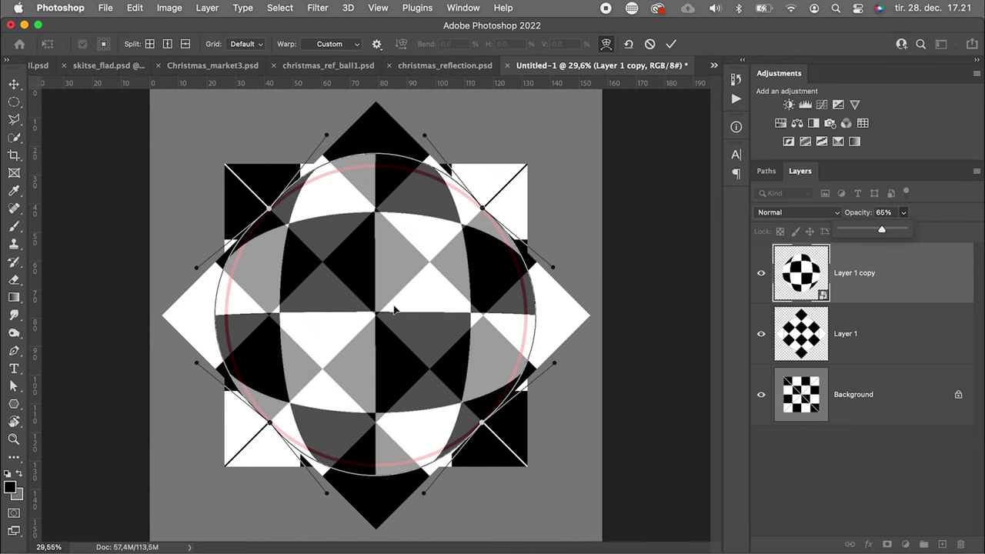
drag(372, 314, 373, 316)
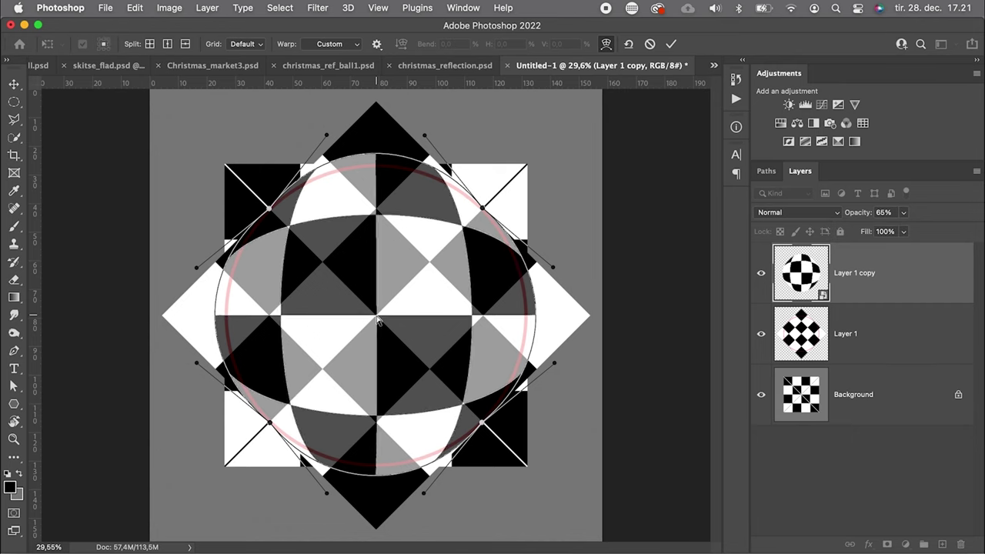
drag(329, 139, 328, 149)
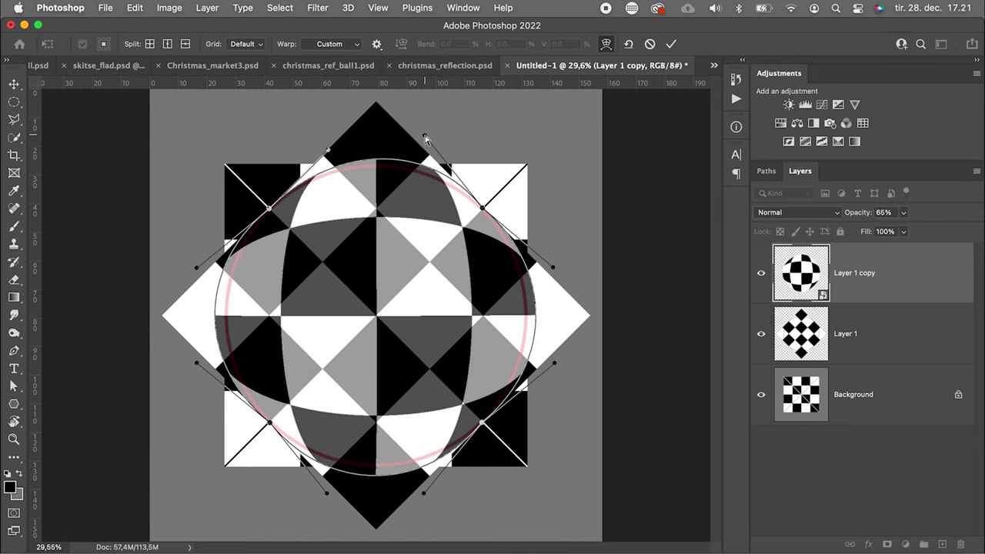
drag(427, 137, 422, 148)
drag(553, 267, 543, 267)
drag(554, 363, 543, 362)
drag(424, 493, 424, 480)
drag(326, 494, 326, 481)
drag(197, 362, 209, 362)
drag(197, 267, 209, 269)
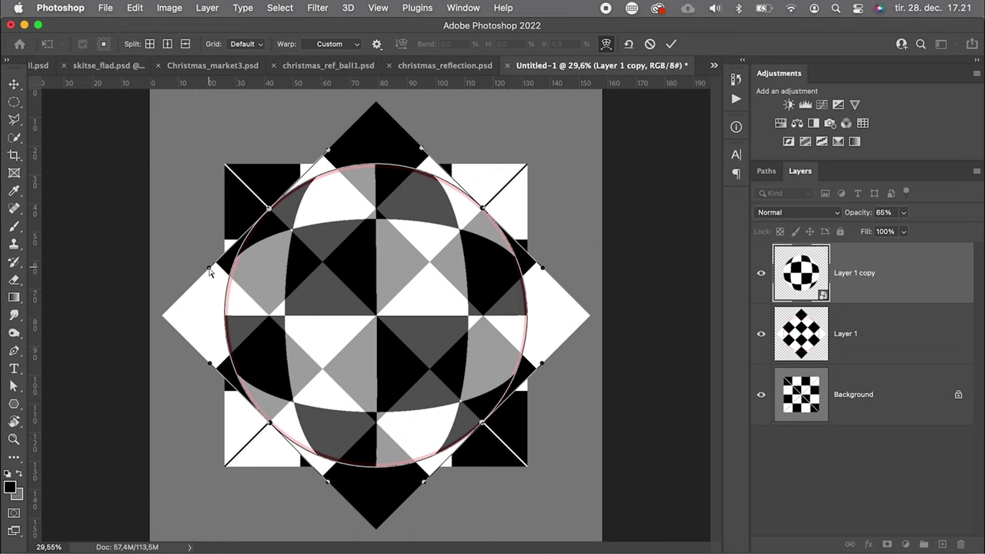
Restore Layer 1 copy to 100% opacity and commit the warp.
click(903, 213)
drag(904, 232, 927, 231)
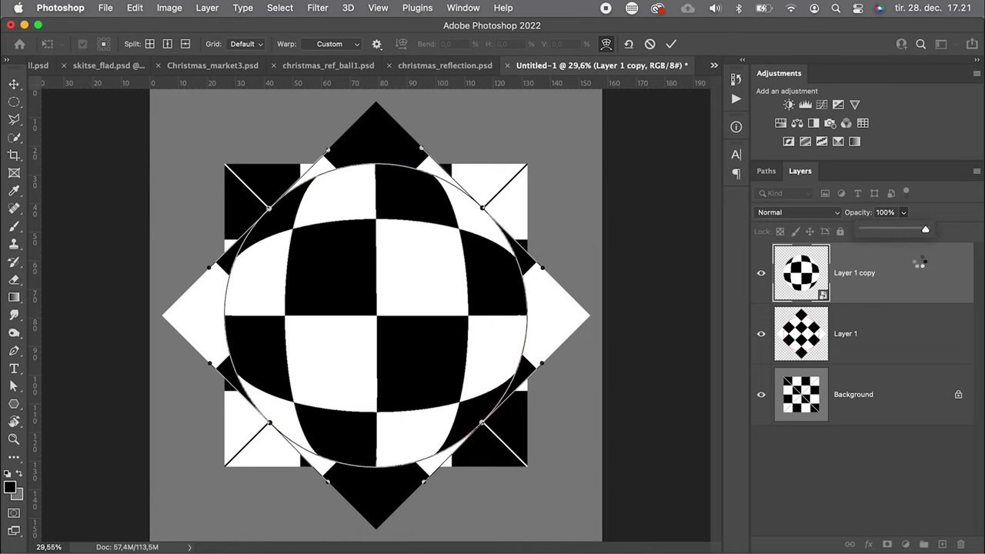
click(671, 44)
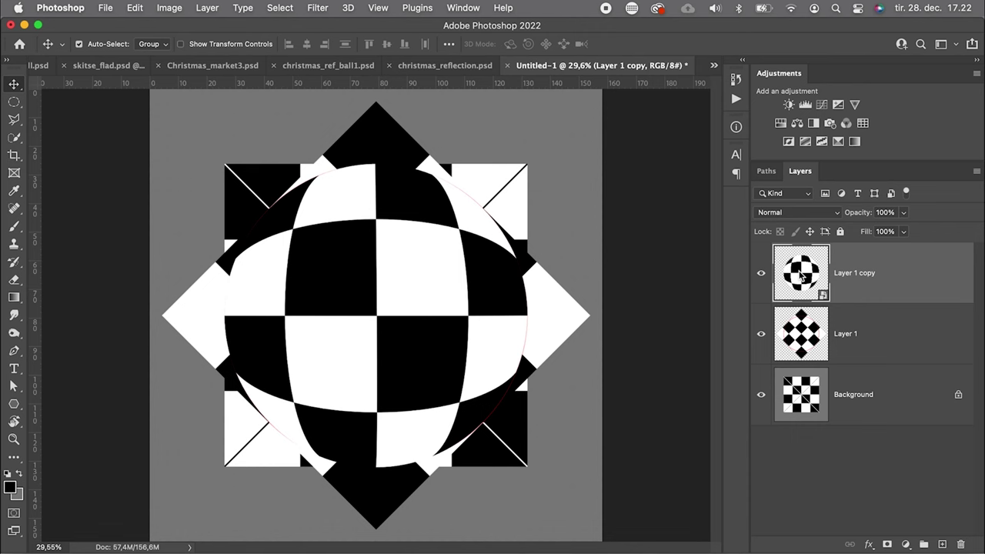
Re-enter Warp on the checkerboard layer and adjust the ball's lower-right curve.
key(super+t)
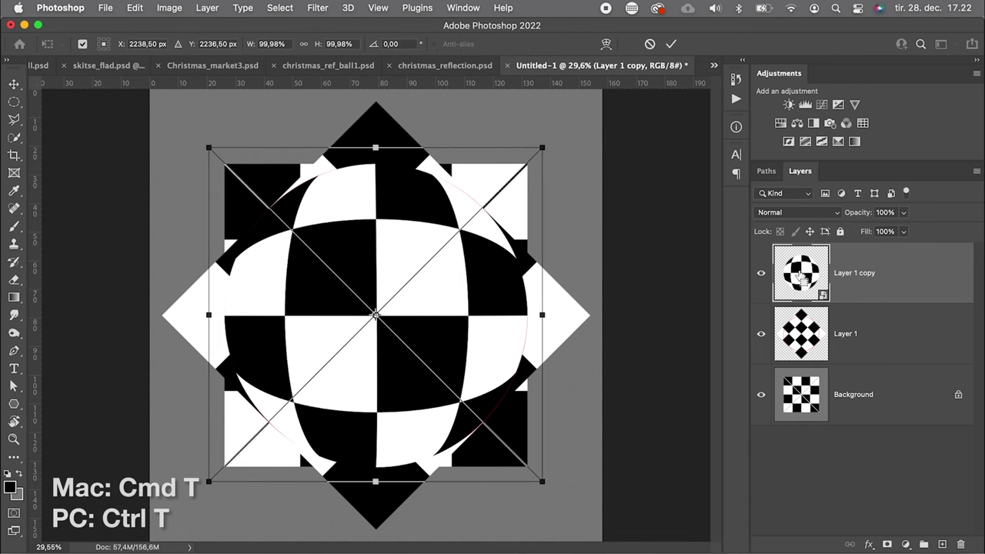
click(606, 44)
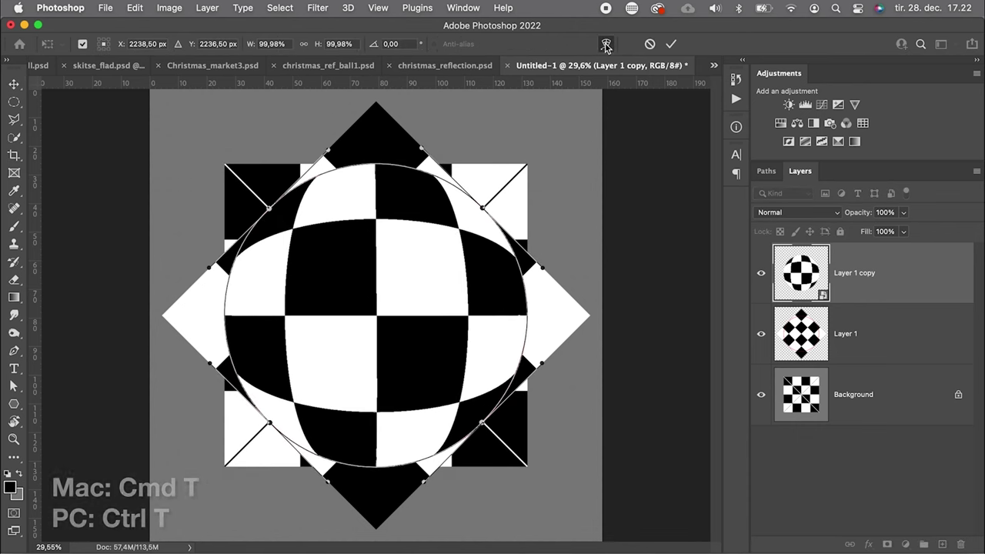
drag(483, 425, 484, 424)
Commit the warp and save the document as template-1.psd.
click(671, 43)
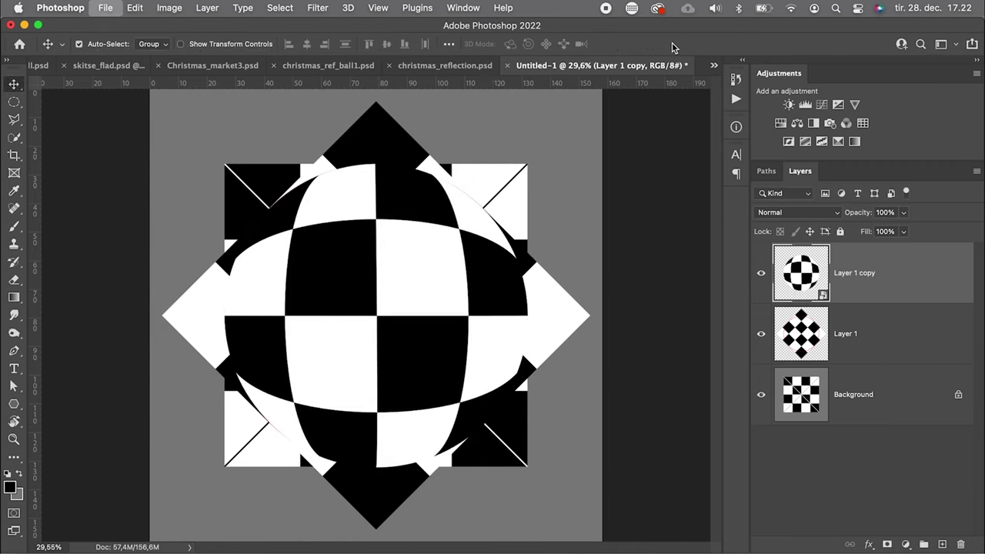
key(super+shift+s)
click(506, 75)
double_click(506, 76)
text(template-1.psd)
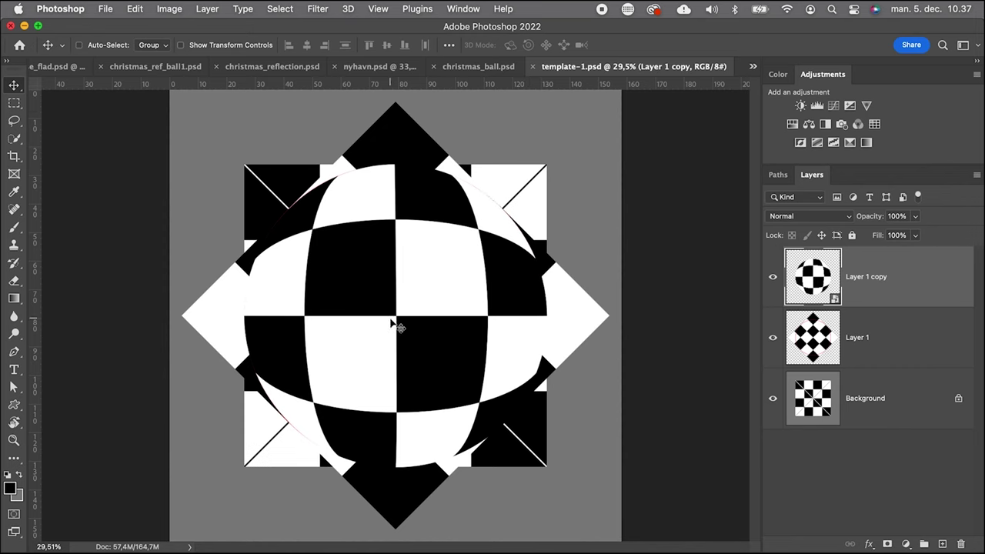
Move the warped checker layer into christmas_ball.psd over the ornament, accepting the bit-depth warning.
drag(394, 325, 465, 90)
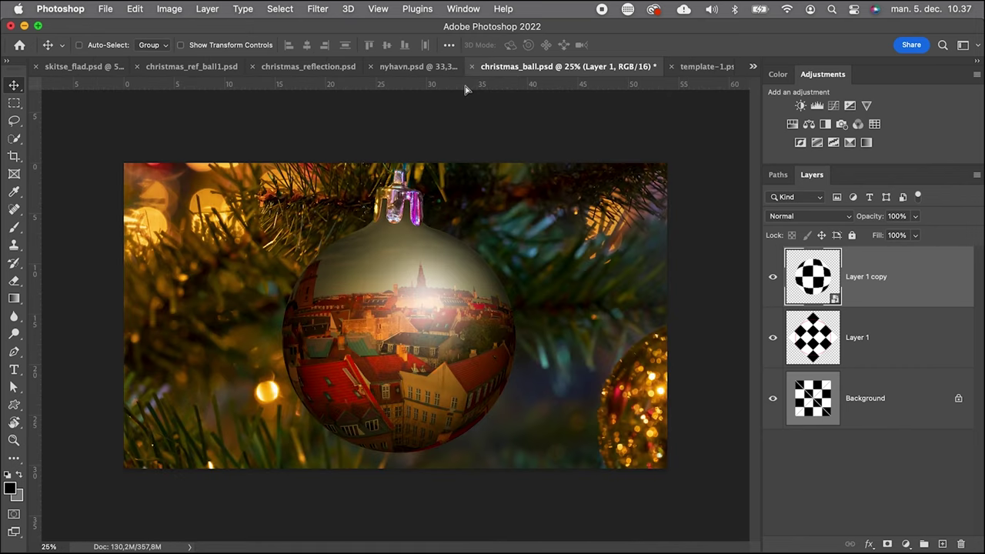
drag(414, 348, 410, 353)
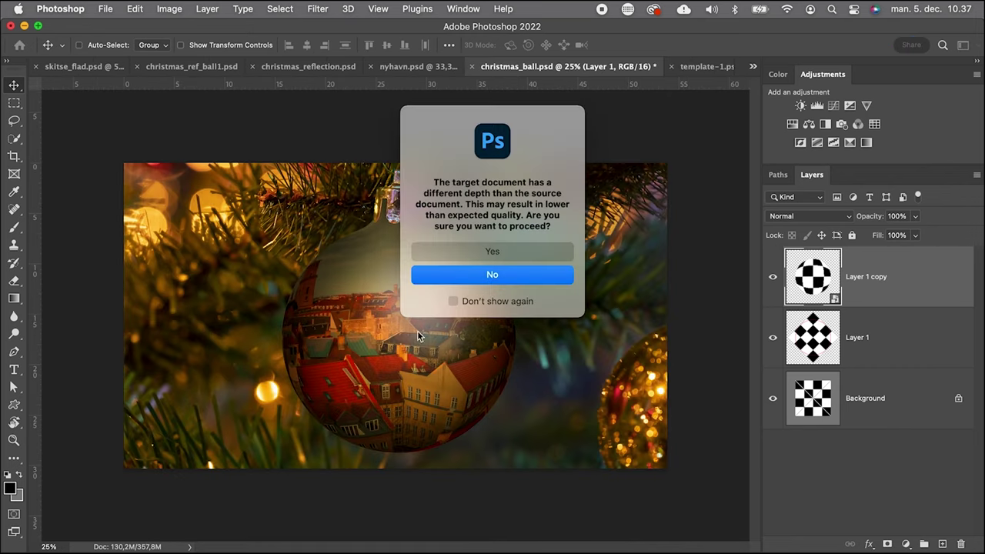
click(450, 253)
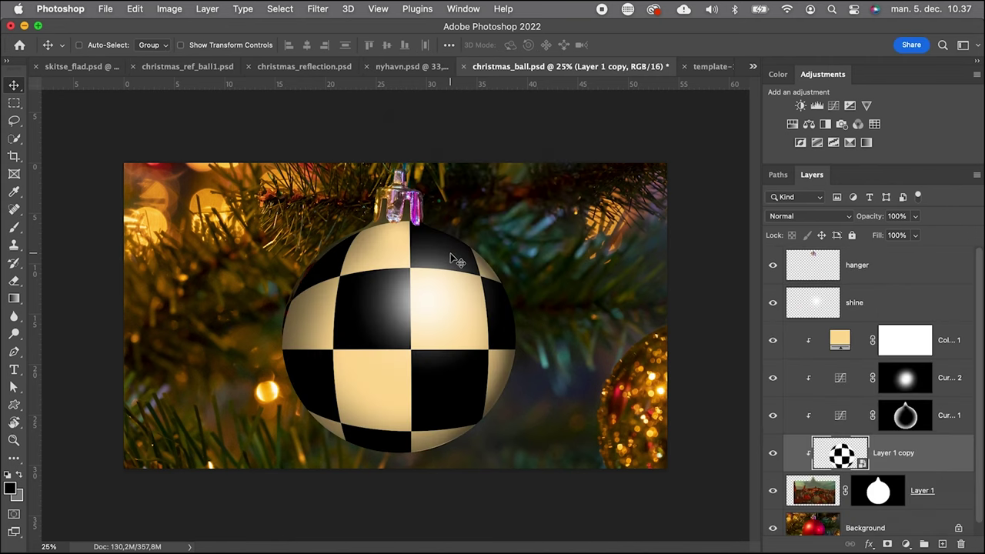
Release Layer 1 copy's clipping and clip Curves 1, Curves 2 and Color Fill 1 to it.
alt+click(800, 467)
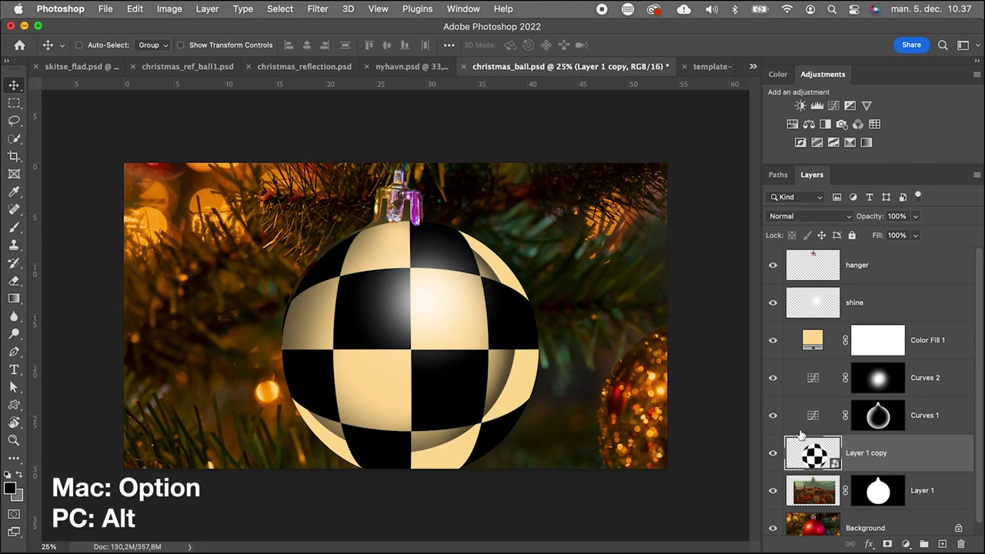
alt+click(805, 433)
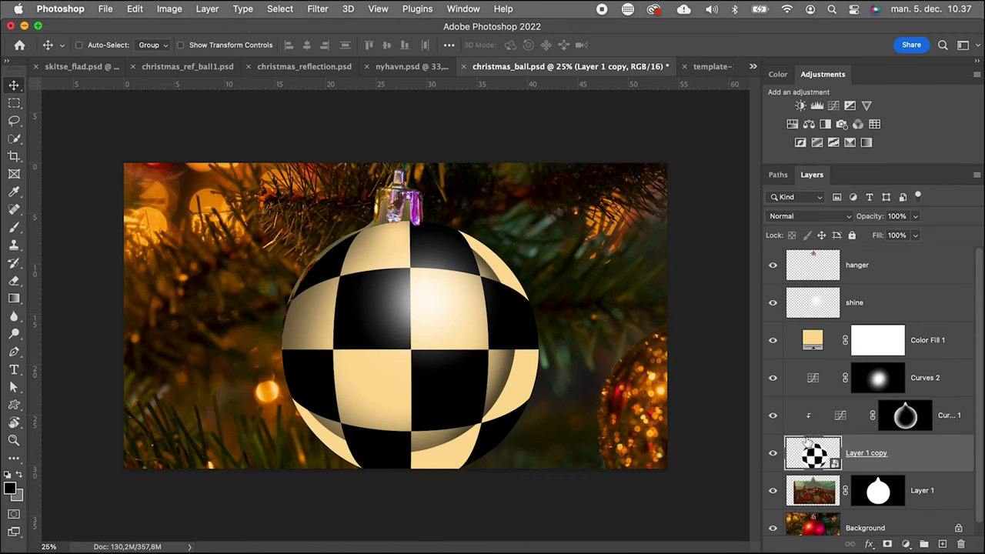
alt+click(802, 390)
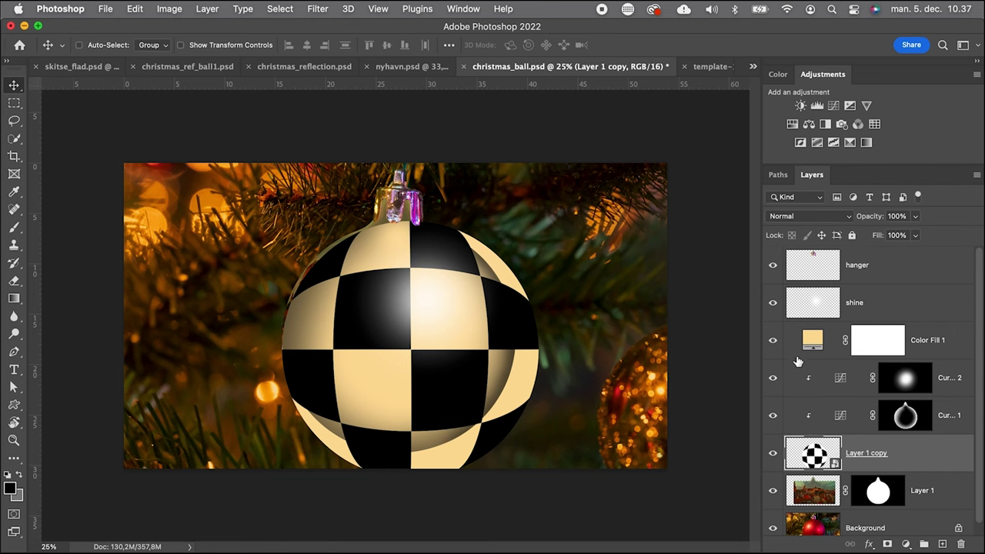
alt+click(800, 352)
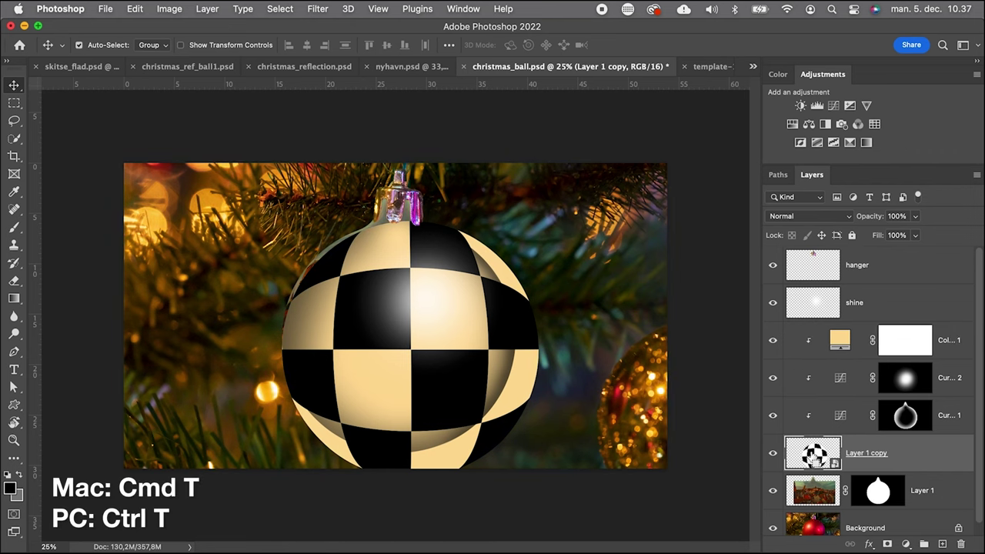
Scale Layer 1 copy to about 92% × 89% so the checks fit the bauble's outline.
key(super+t)
drag(550, 490, 532, 468)
drag(399, 205, 531, 209)
drag(525, 468, 526, 462)
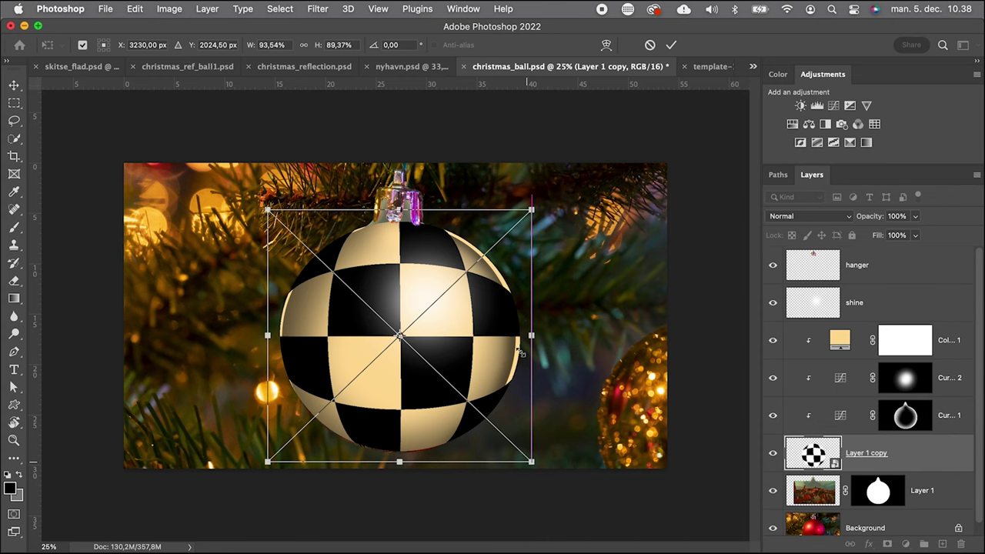
key(super+plus)
drag(573, 344, 571, 344)
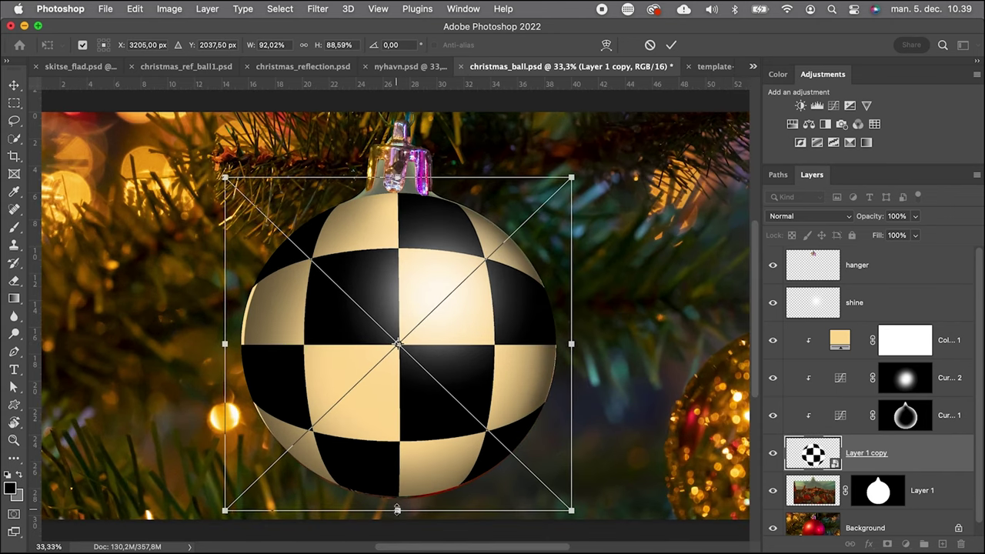
drag(398, 510, 398, 513)
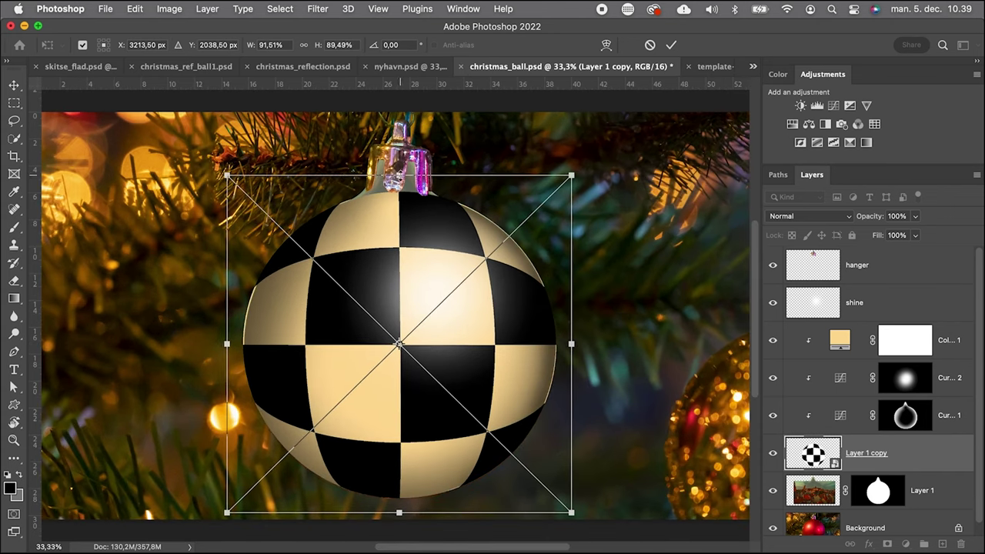
click(671, 44)
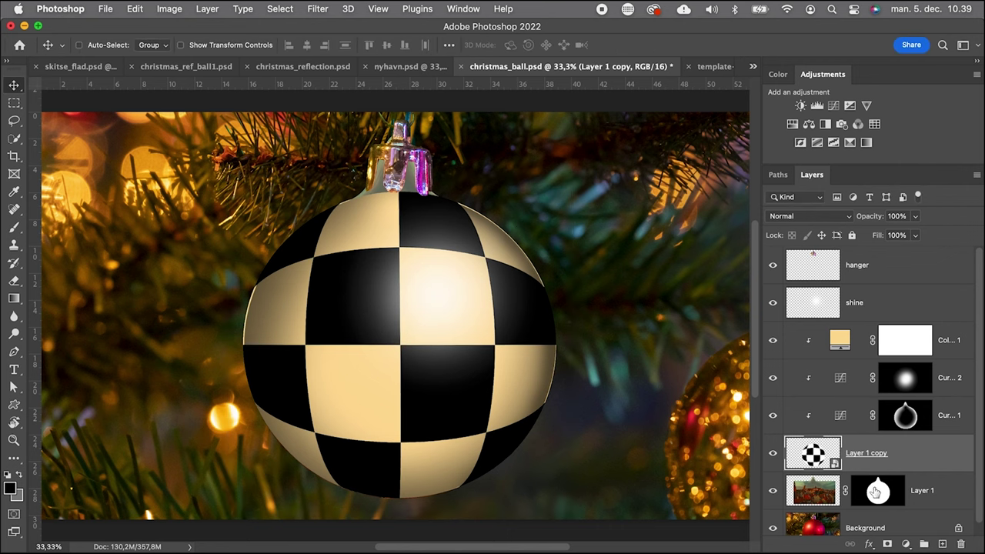
Copy Layer 1's ball-shaped mask onto Layer 1 copy and select Layer 1 copy.
click(874, 489)
drag(875, 490, 877, 454)
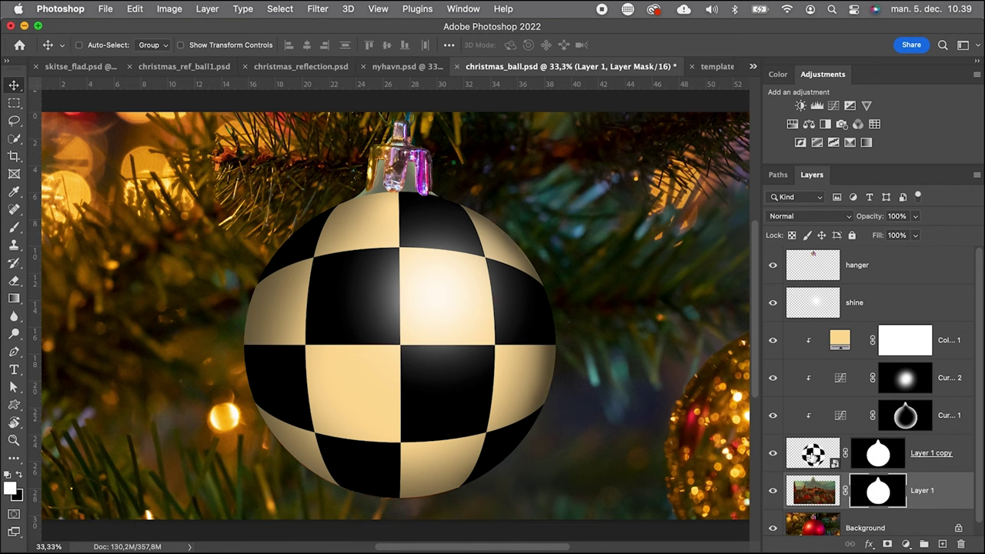
click(813, 456)
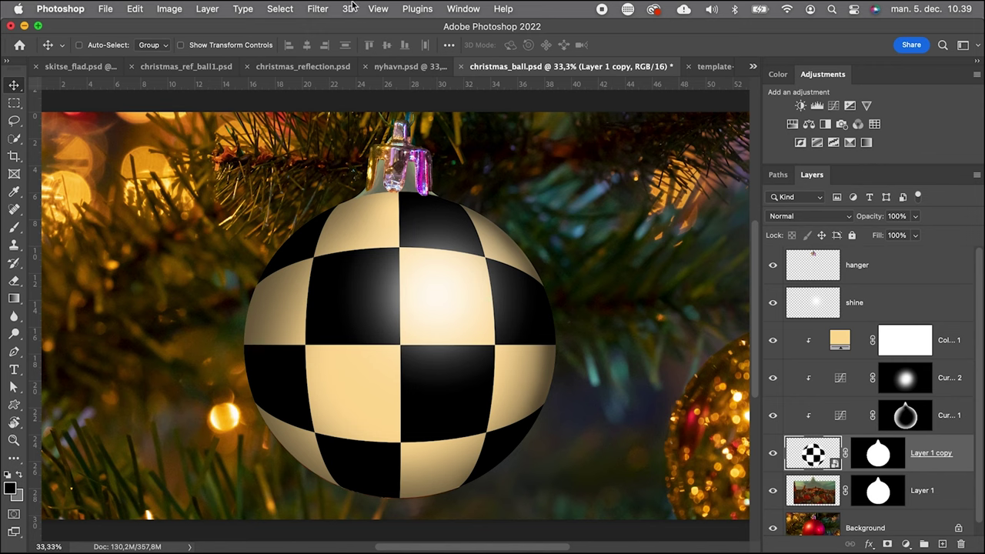
Apply a Liquify that pulls the checker ball's top edge upward into a point.
click(319, 9)
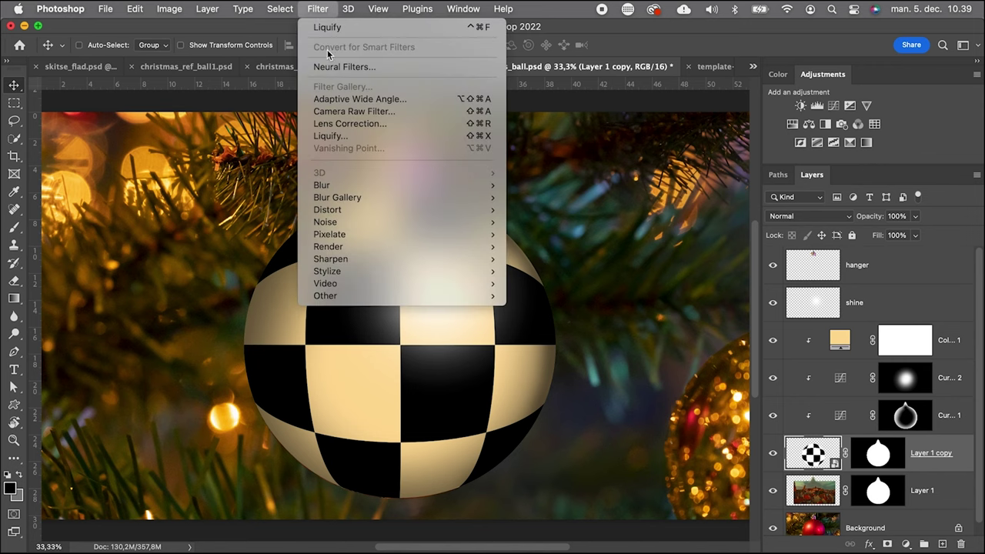
click(336, 135)
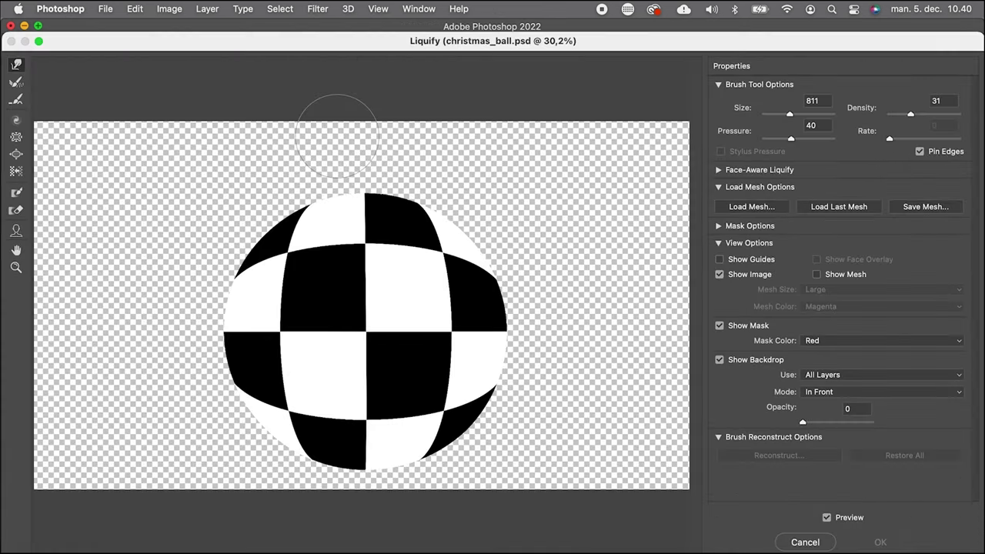
mouse_move(367, 213)
mouse_down()
mouse_move(370, 159)
mouse_move(342, 209)
mouse_move(347, 165)
mouse_move(366, 194)
mouse_move(371, 156)
mouse_up()
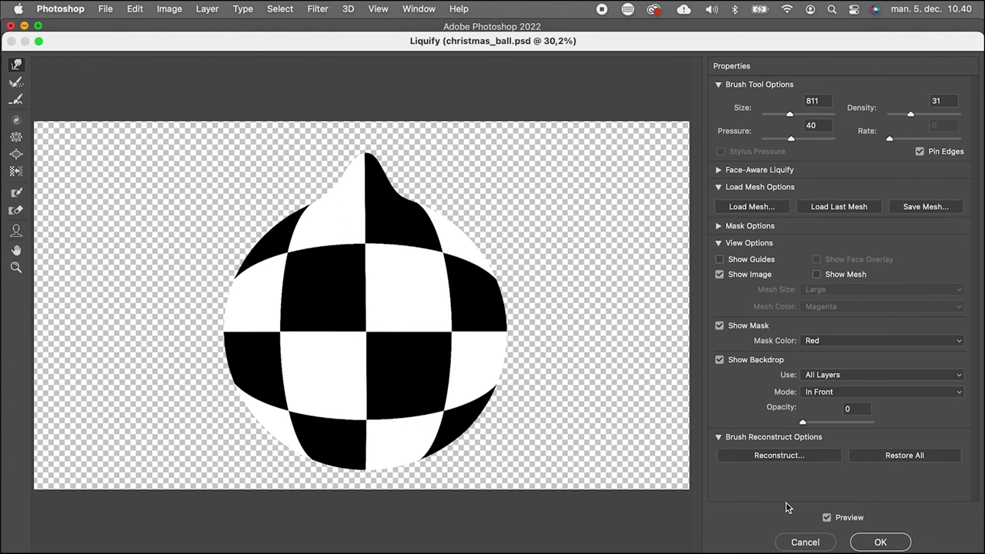
click(877, 542)
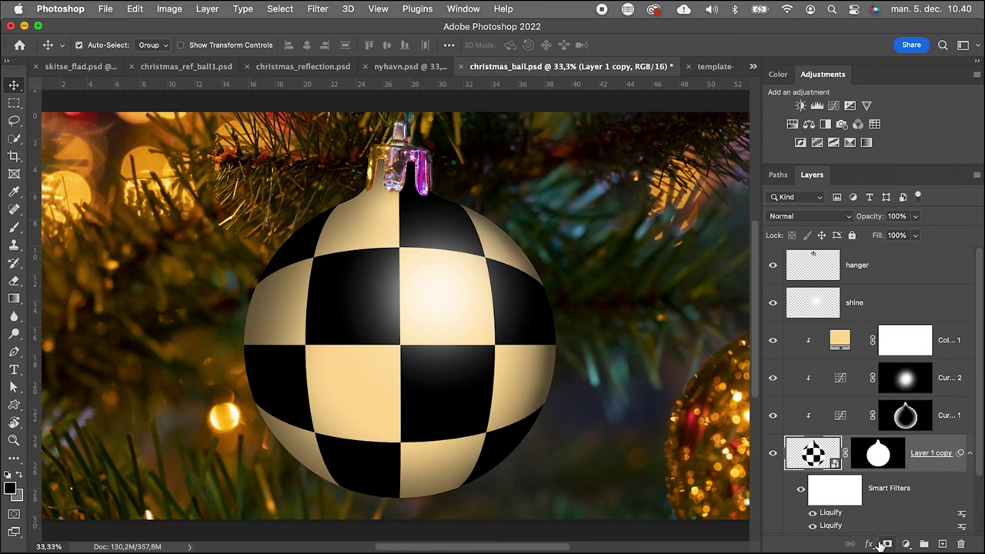
key(super+minus)
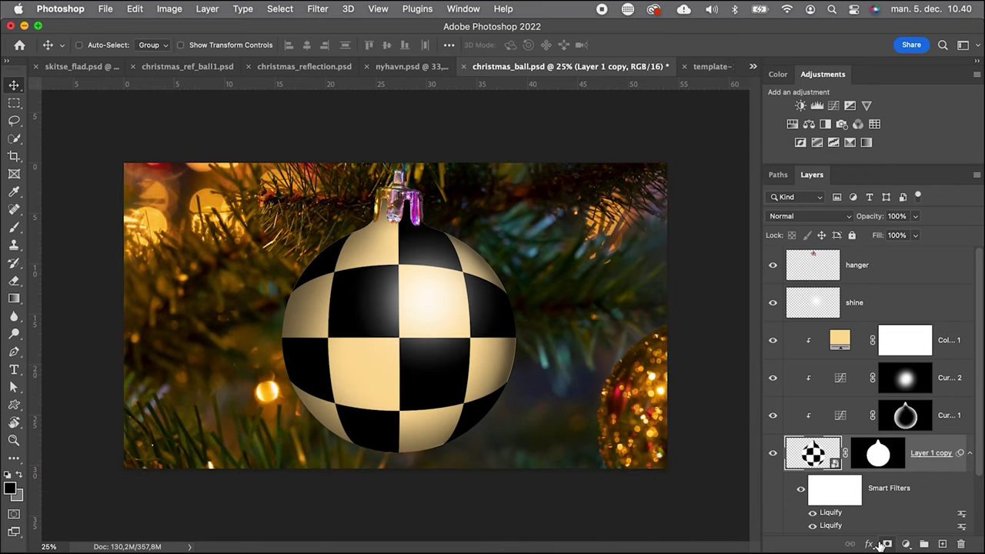
Copy a square Rectangular Marquee selection of the skitse_flad.psd rooftops photo.
click(88, 68)
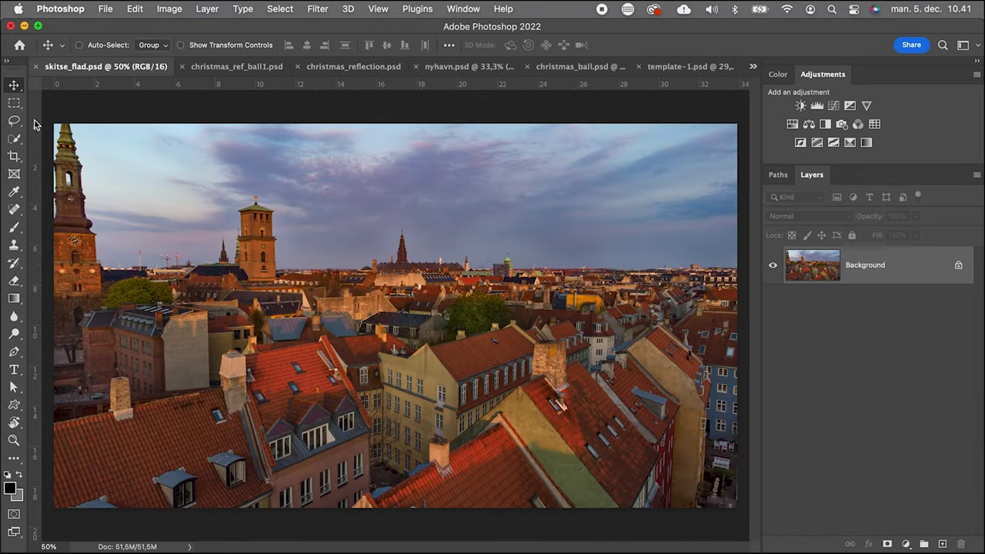
click(14, 104)
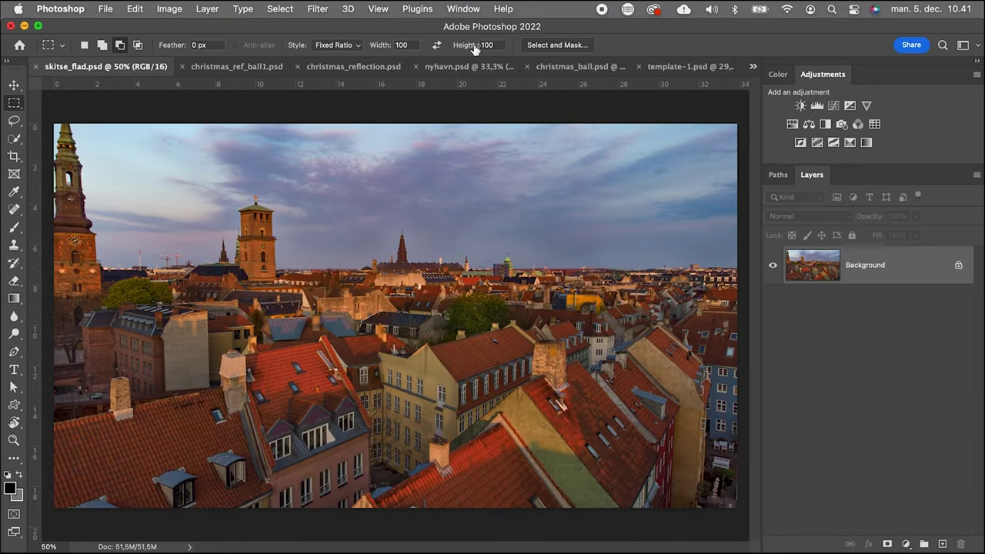
drag(215, 138, 543, 523)
key(super+c)
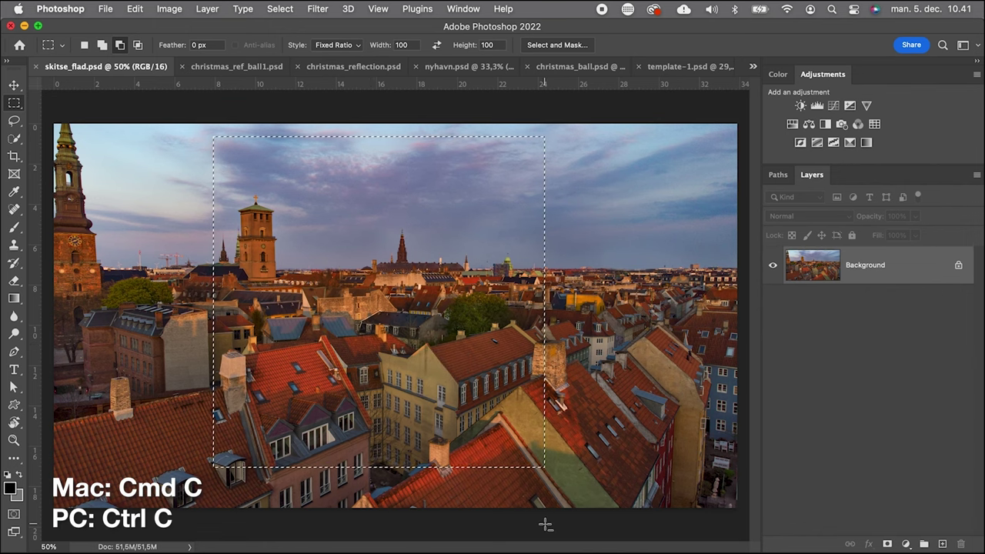
Paste the rooftops into the checker smart object, scale it over the grid, then save and close.
click(575, 66)
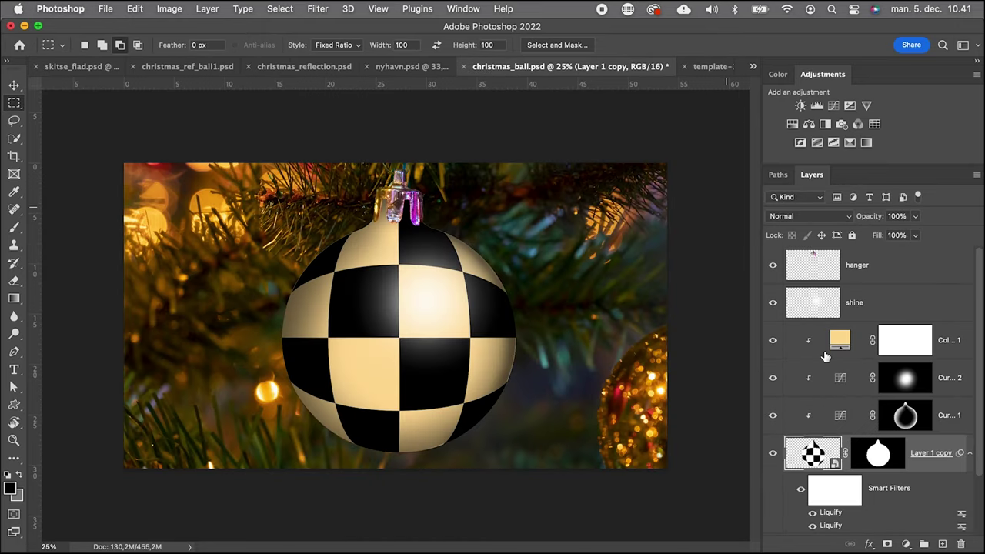
double_click(812, 454)
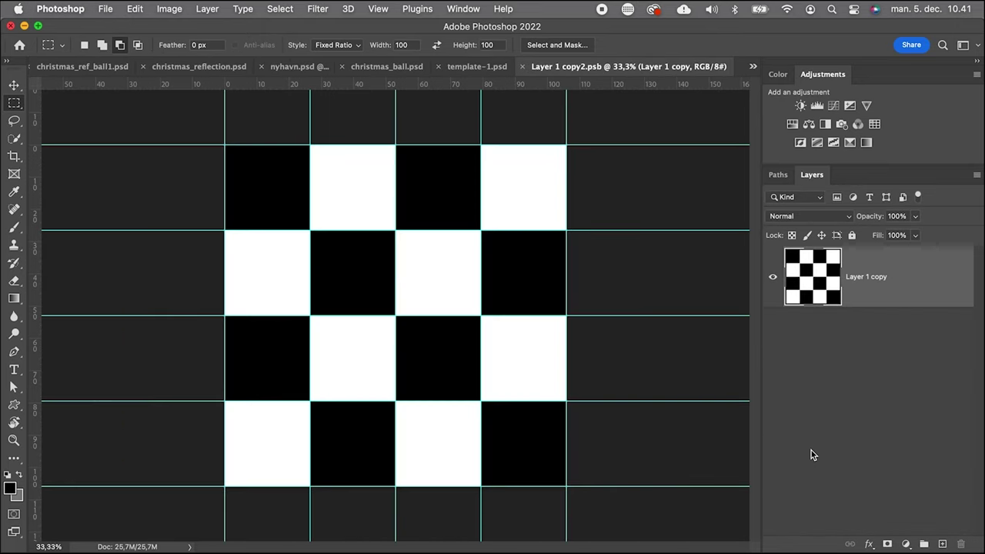
key(super+v)
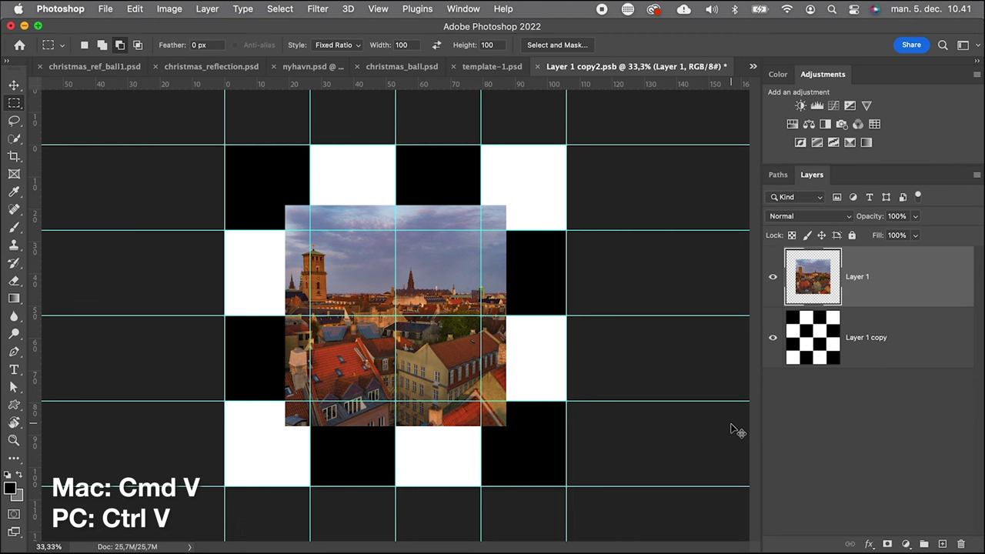
key(super+t)
drag(503, 424, 528, 519)
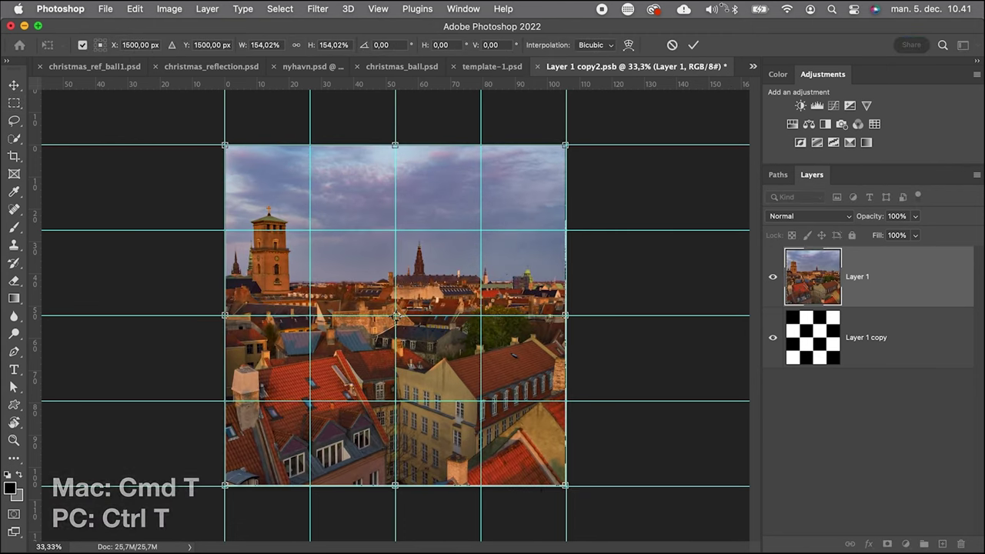
click(693, 46)
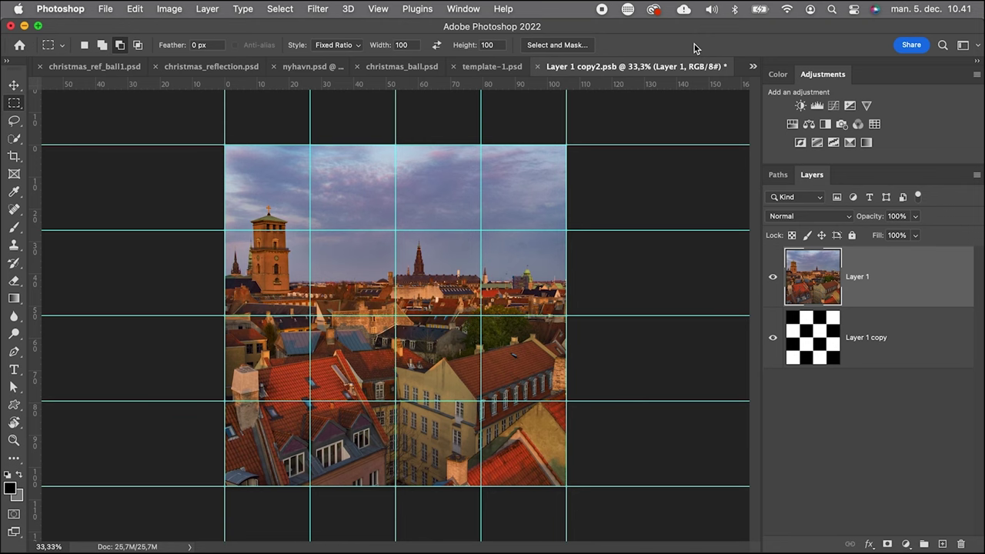
click(539, 70)
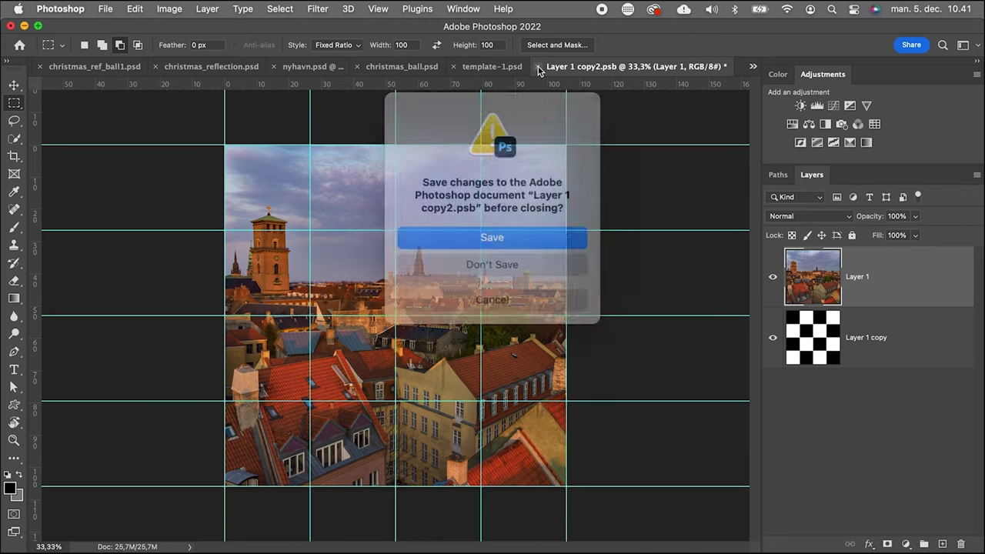
click(521, 233)
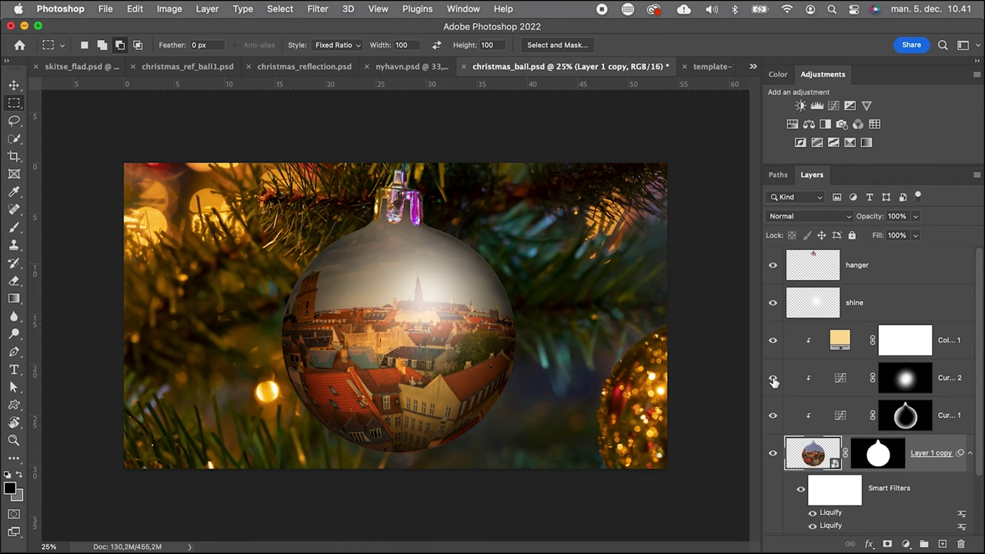
Turn off the Curves 2 layer's visibility so the ball's centre glow disappears.
click(773, 378)
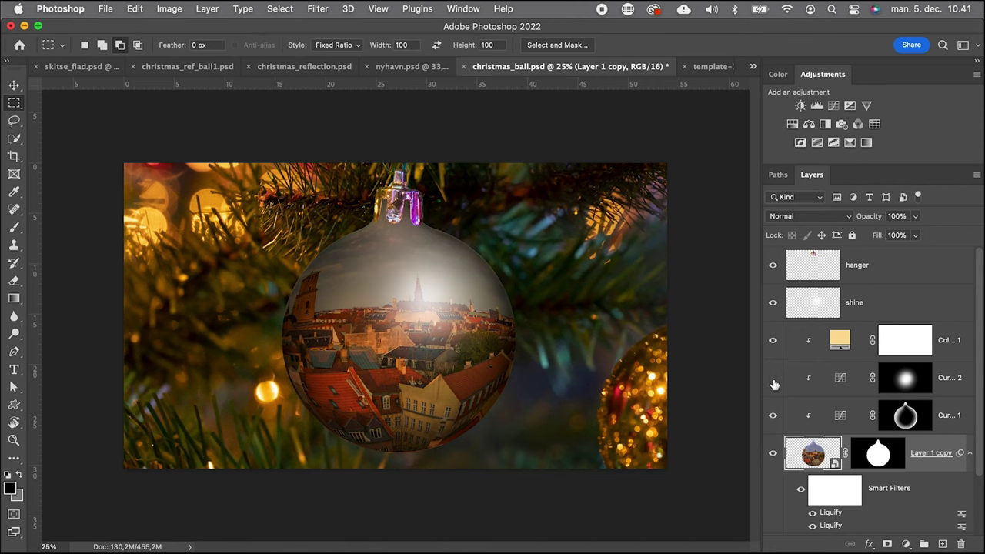
Darken the Curves 1 curve by lowering its top point and adding a low midpoint.
double_click(838, 416)
drag(874, 329, 874, 337)
drag(805, 360, 801, 360)
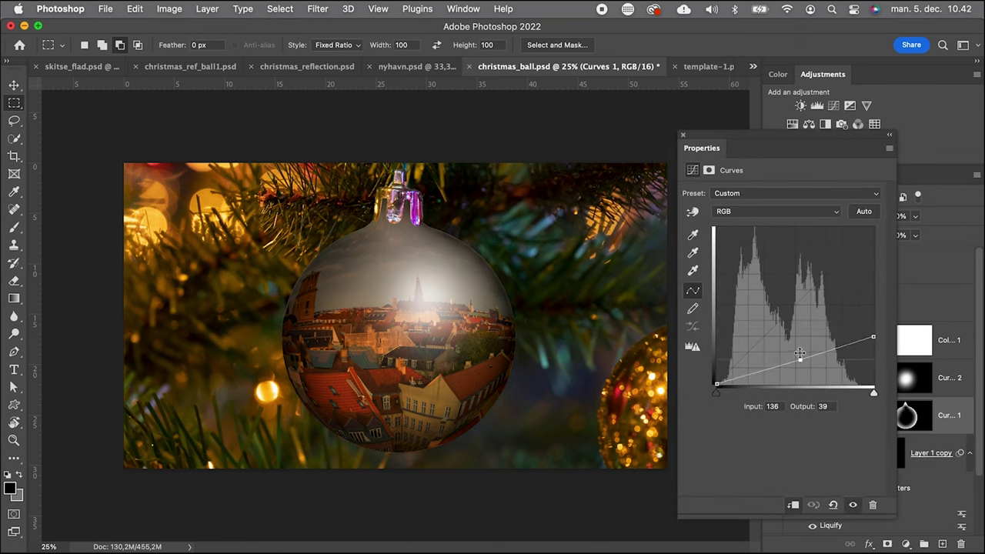
click(682, 136)
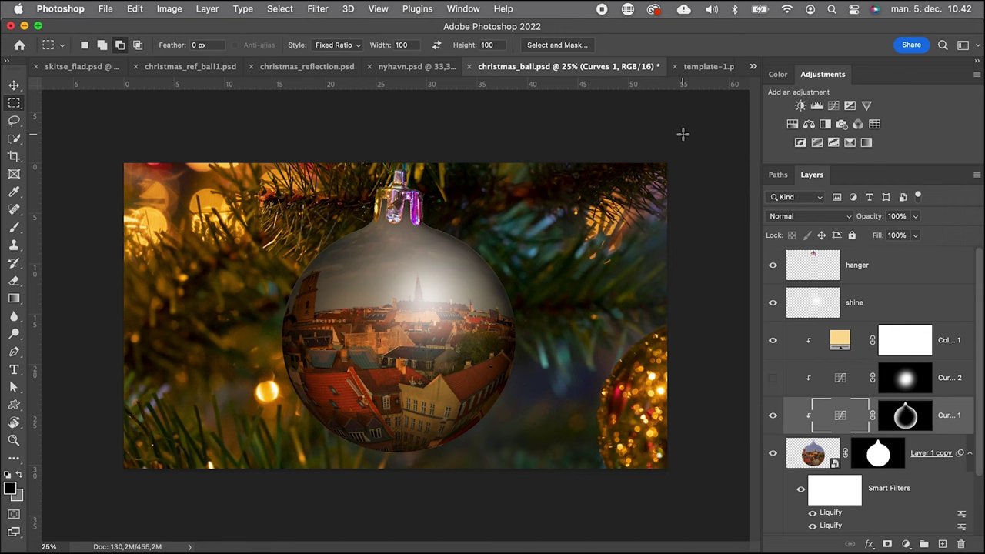
Change the Color Fill 1 colour to orange f7c060.
double_click(840, 339)
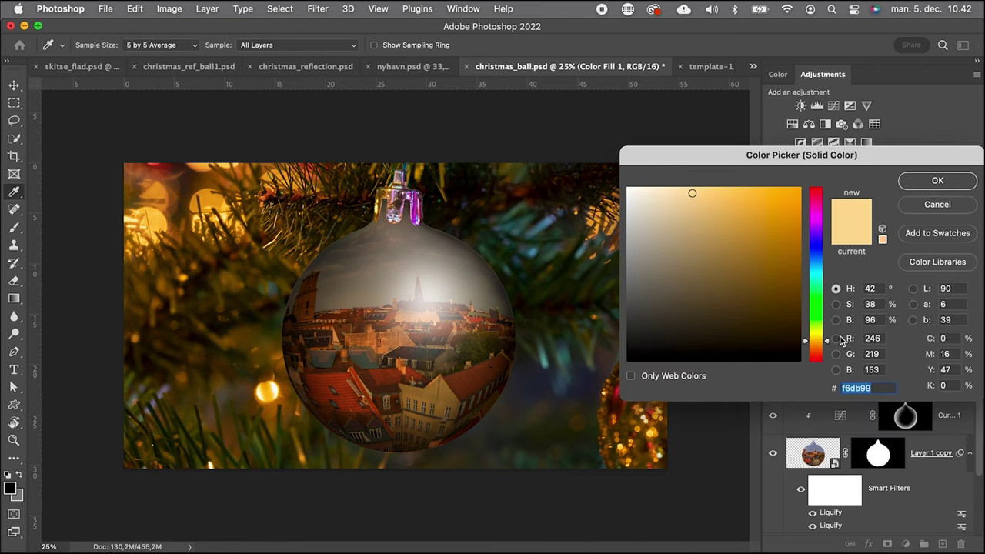
click(733, 192)
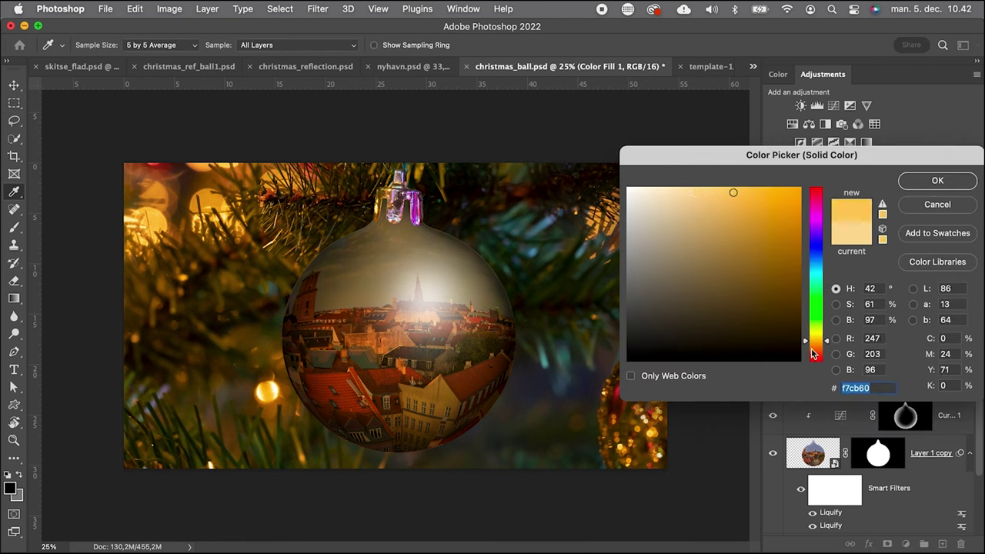
drag(828, 341, 827, 343)
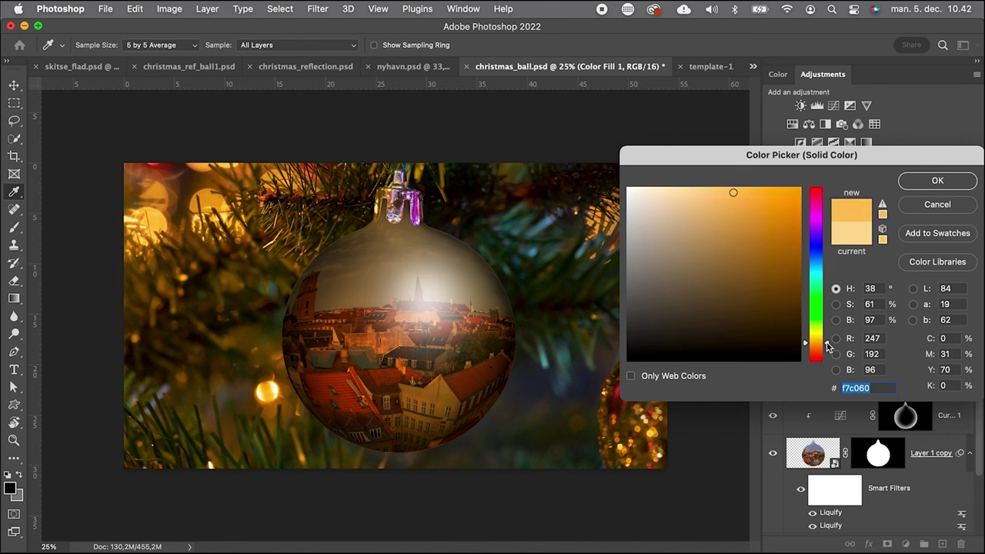
click(915, 181)
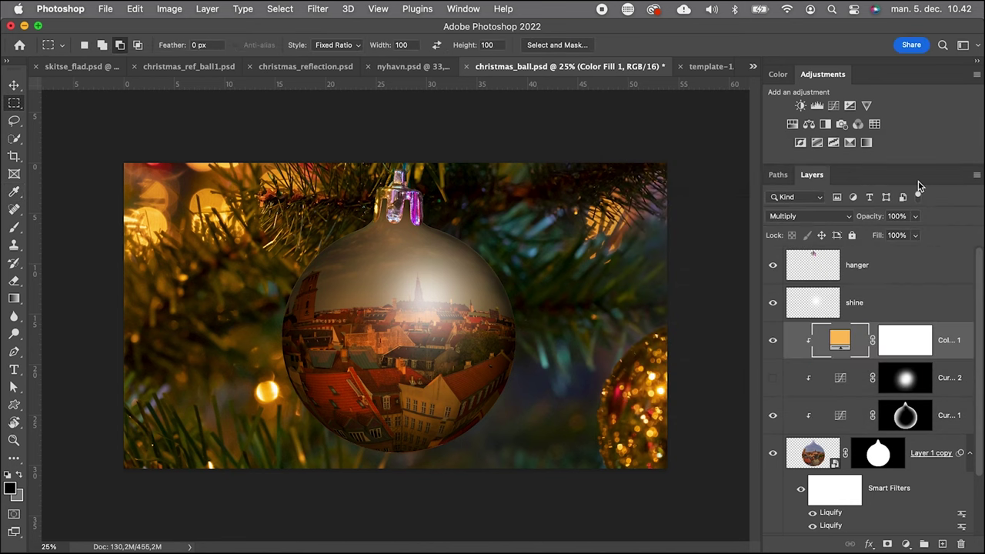
Paste a square nyhavn.psd harbour crop as Layer 2 inside Layer 1 copy's smart object, then save and close it.
click(416, 70)
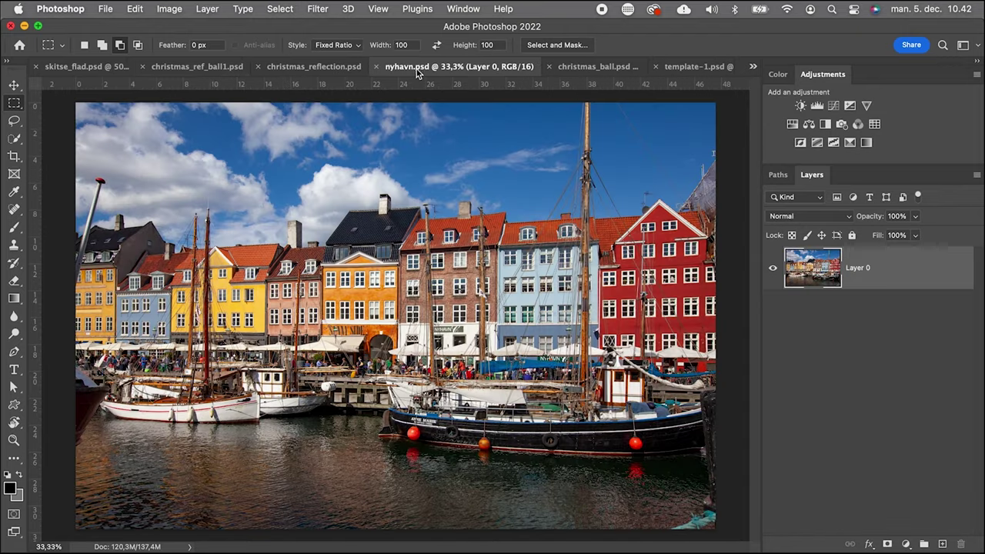
drag(255, 110, 620, 545)
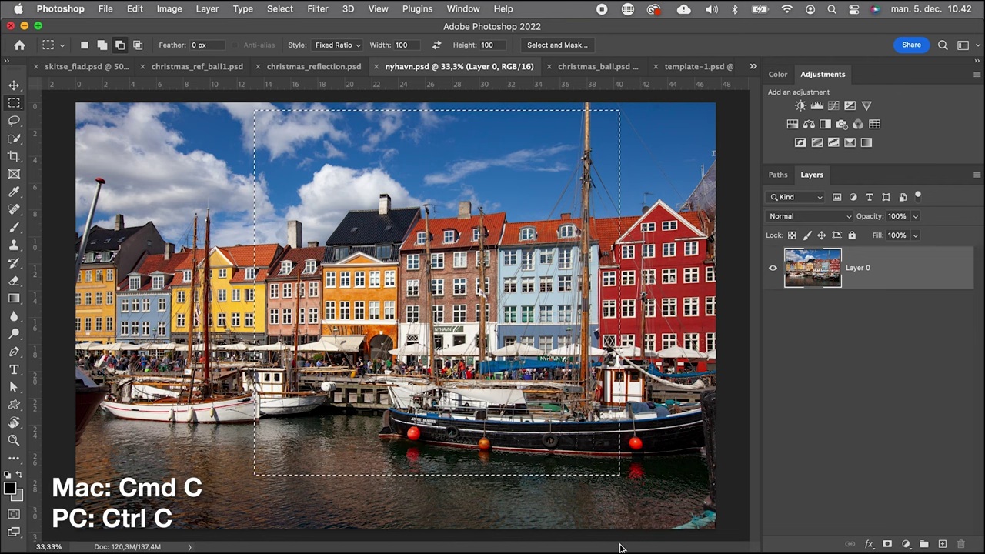
click(589, 67)
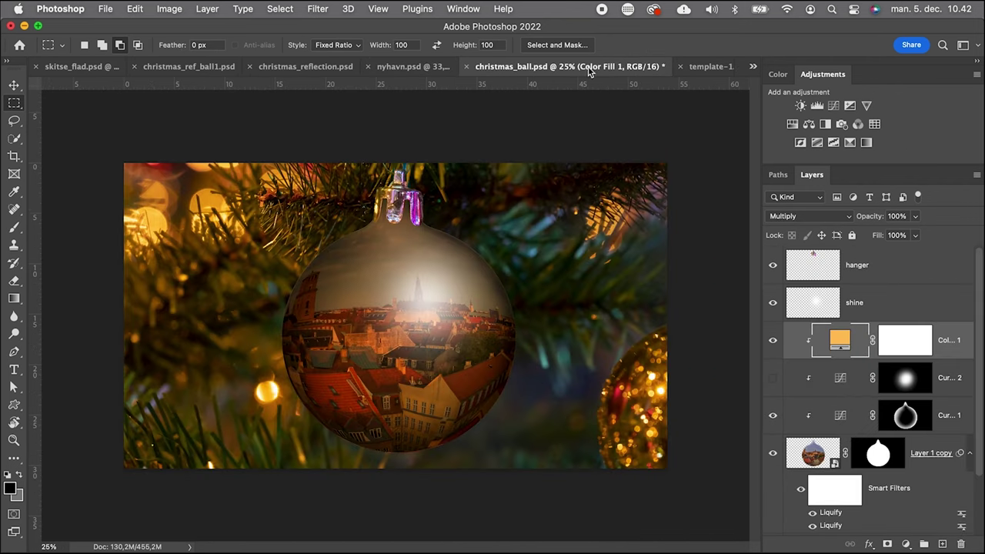
click(812, 456)
double_click(812, 456)
key(super+v)
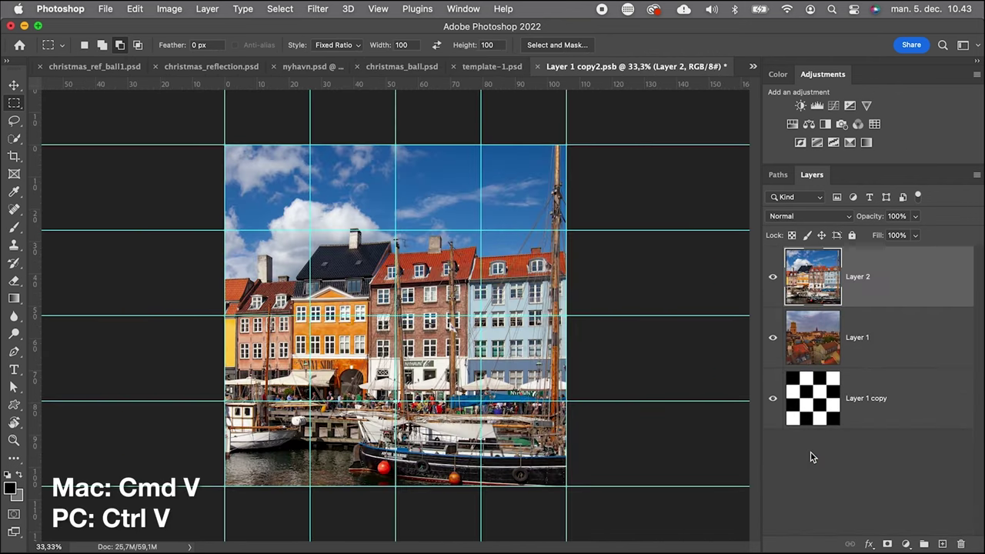
click(538, 67)
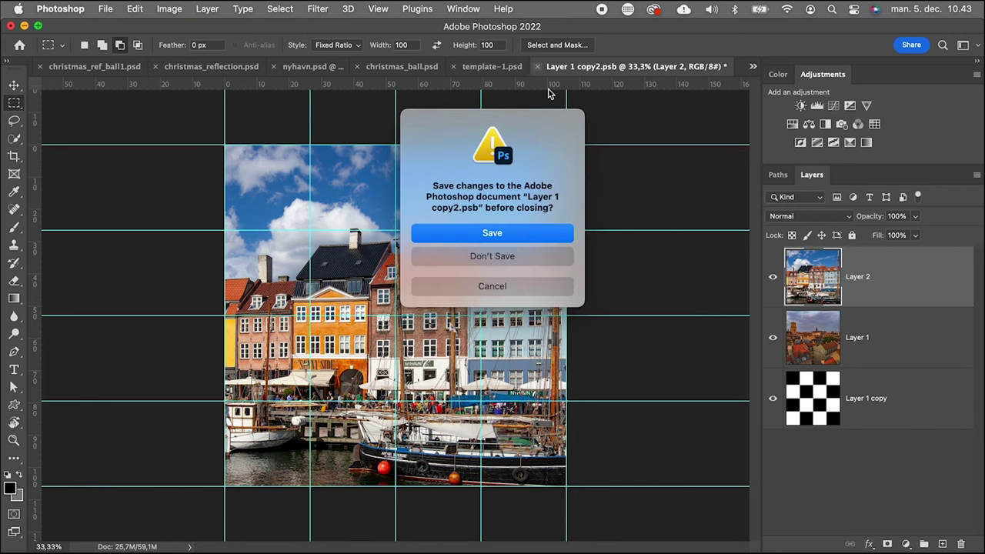
click(529, 235)
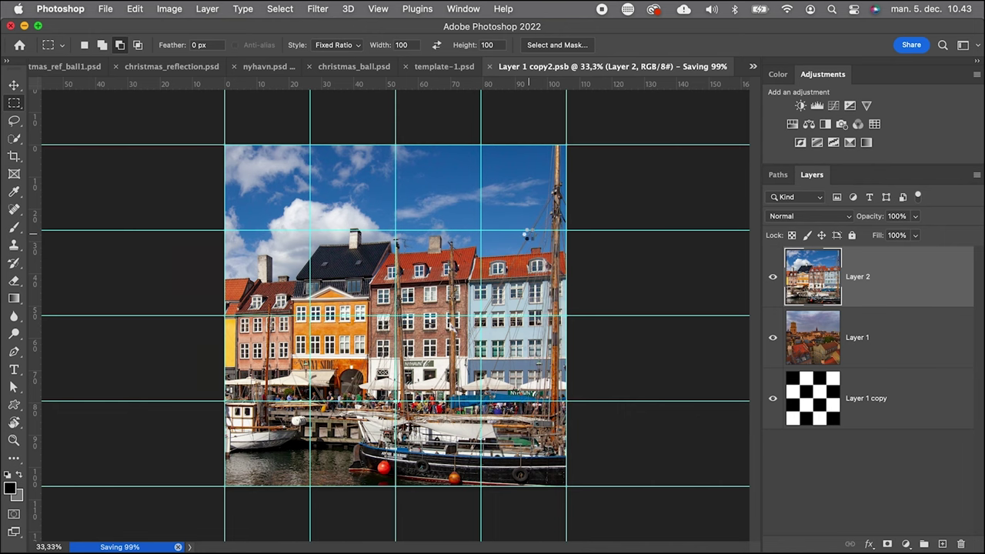